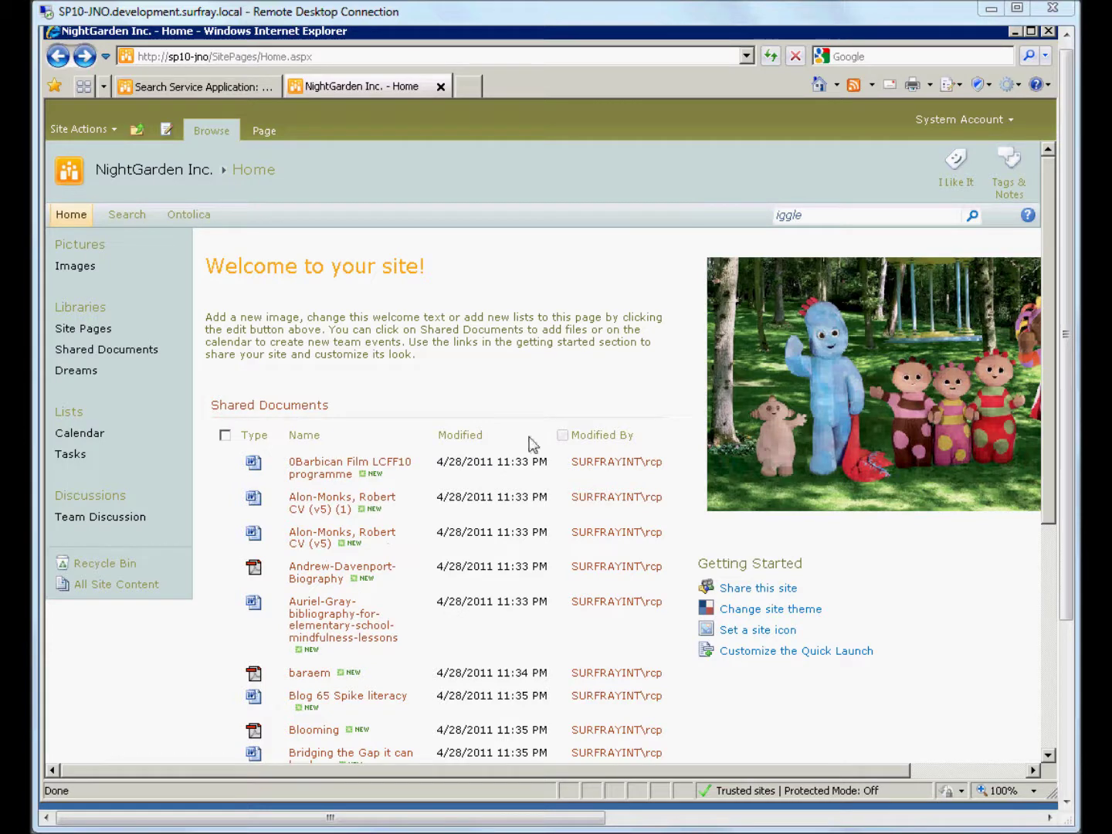
Search the site for 'iggle' and highlight the first result's authors line and document URL.
click(881, 224)
key(Return)
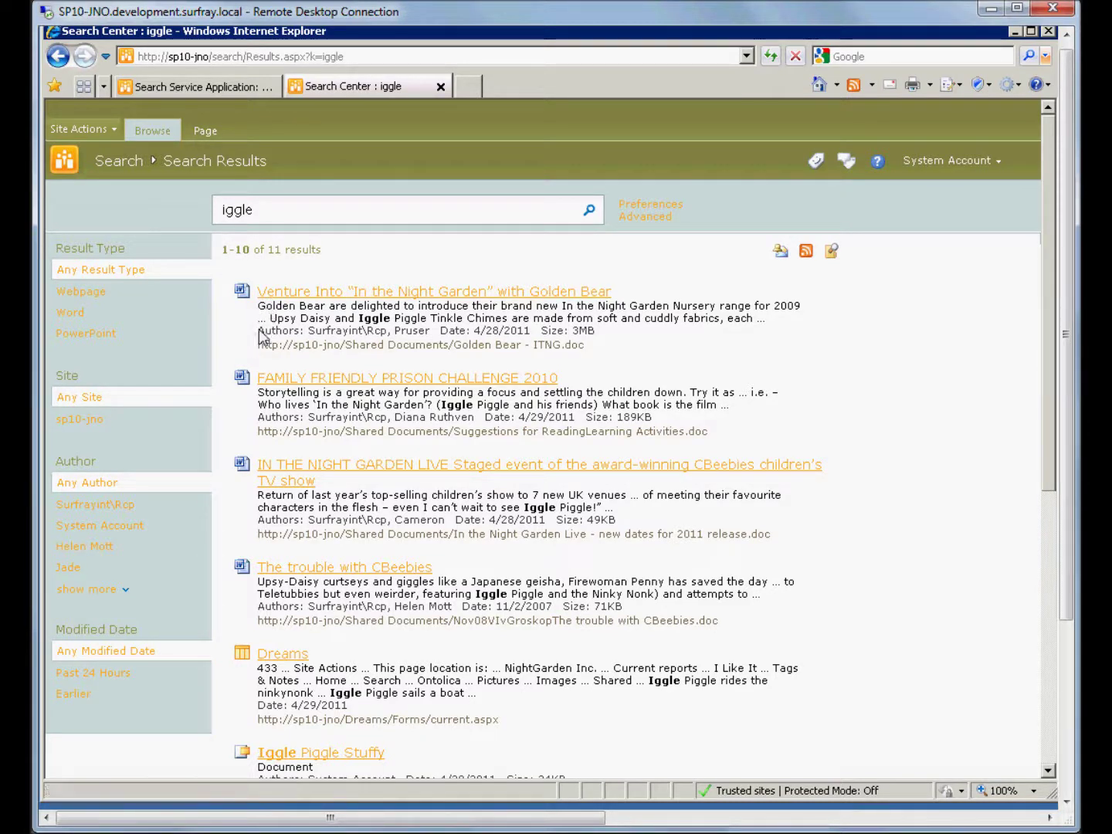
drag(259, 330, 600, 338)
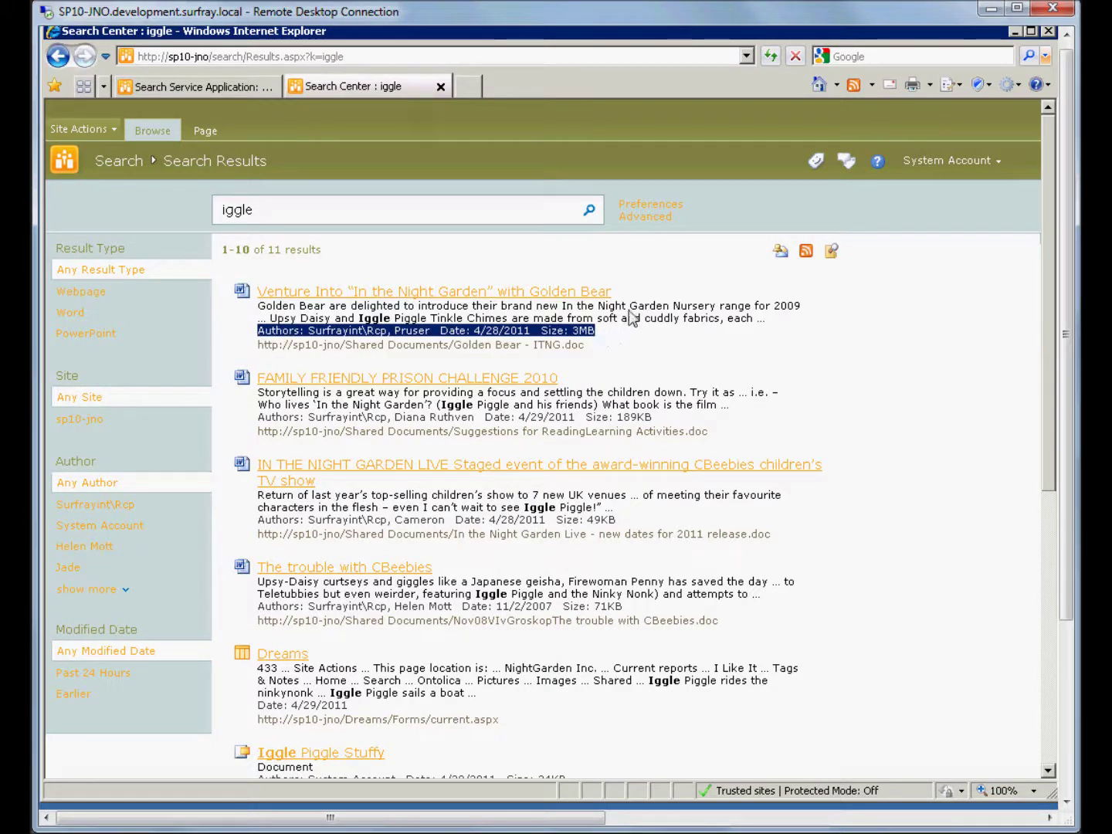
click(599, 337)
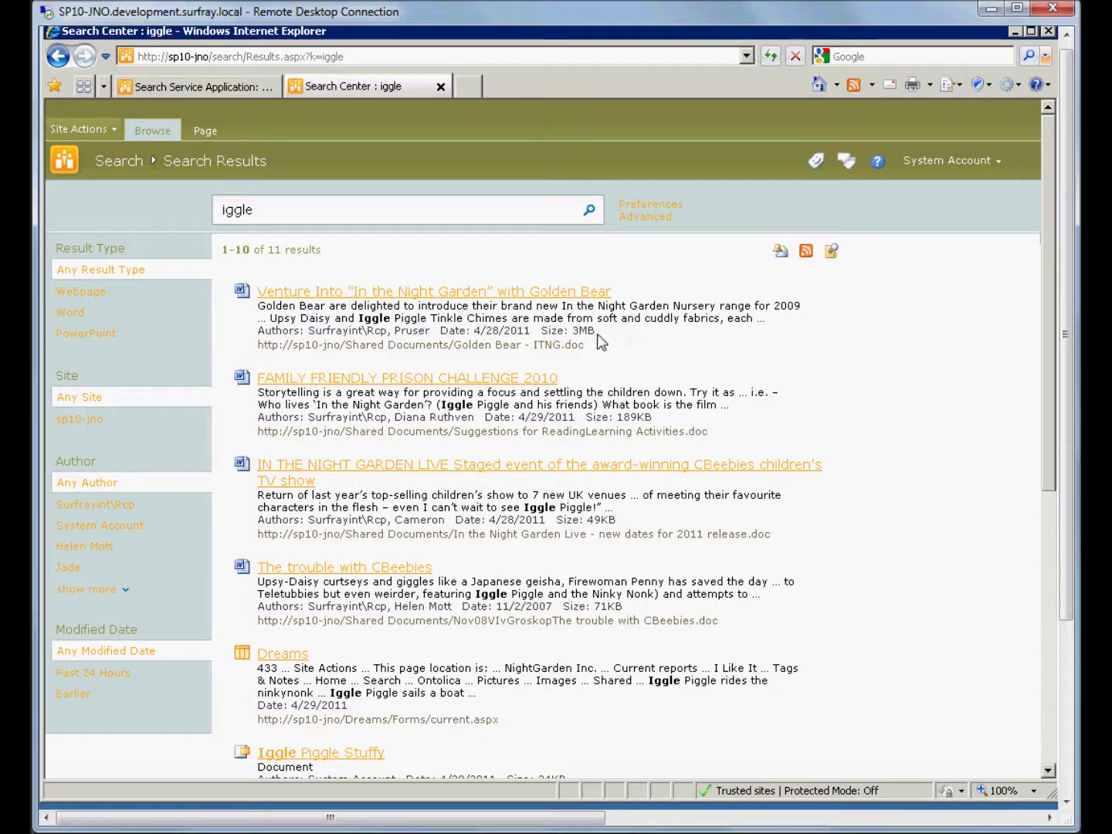
triple_click(600, 344)
click(596, 332)
Switch the results page to edit mode and open the Search Core Results web part's properties.
click(102, 128)
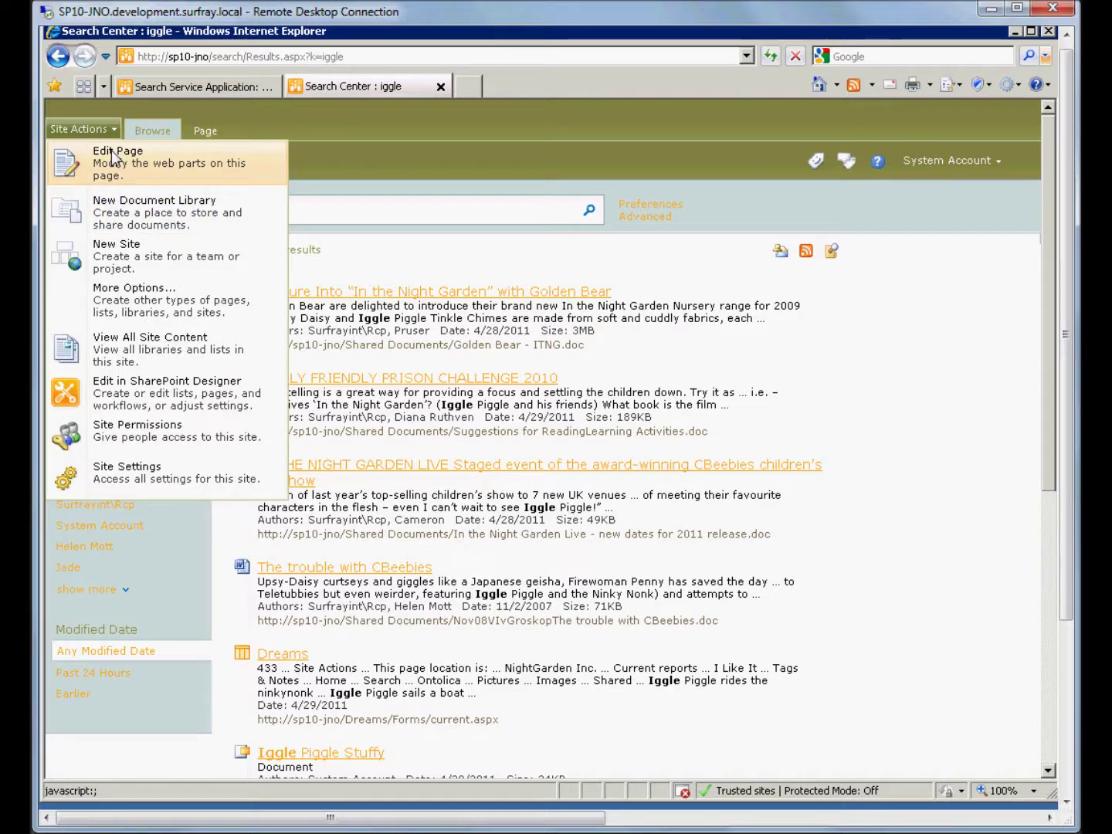
click(115, 154)
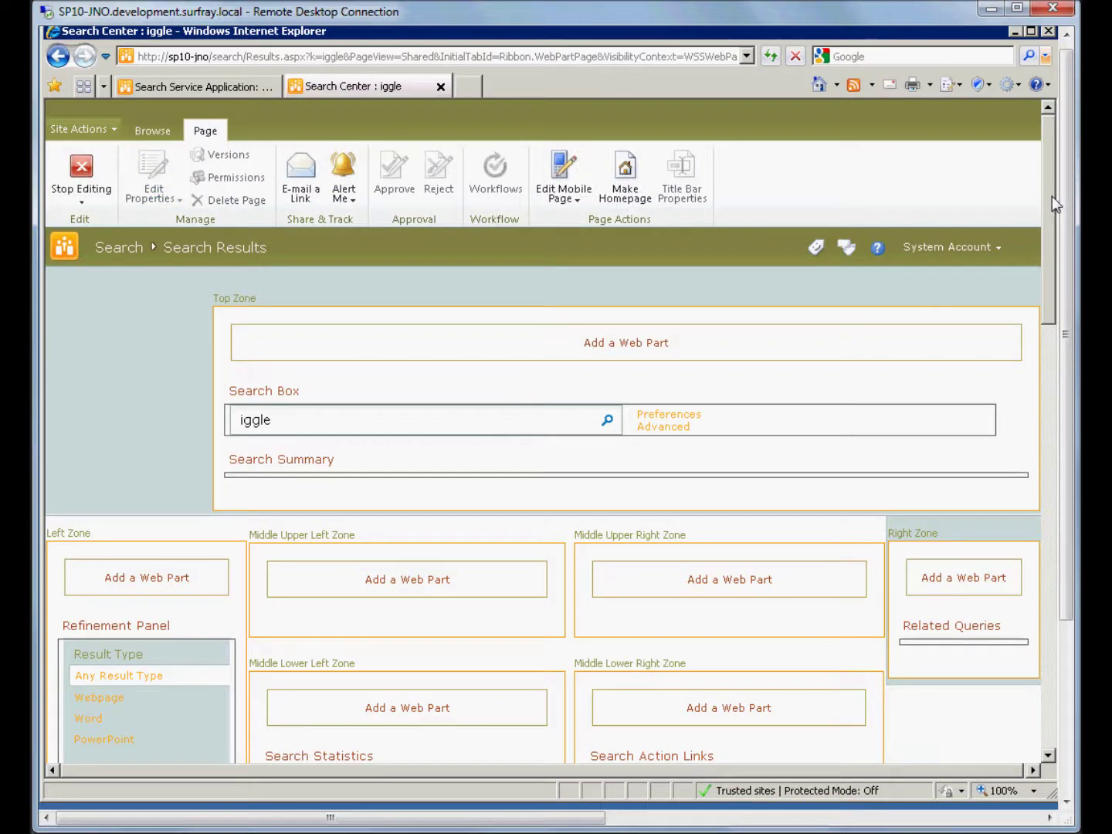
drag(1052, 196, 1040, 387)
mouse_move(834, 411)
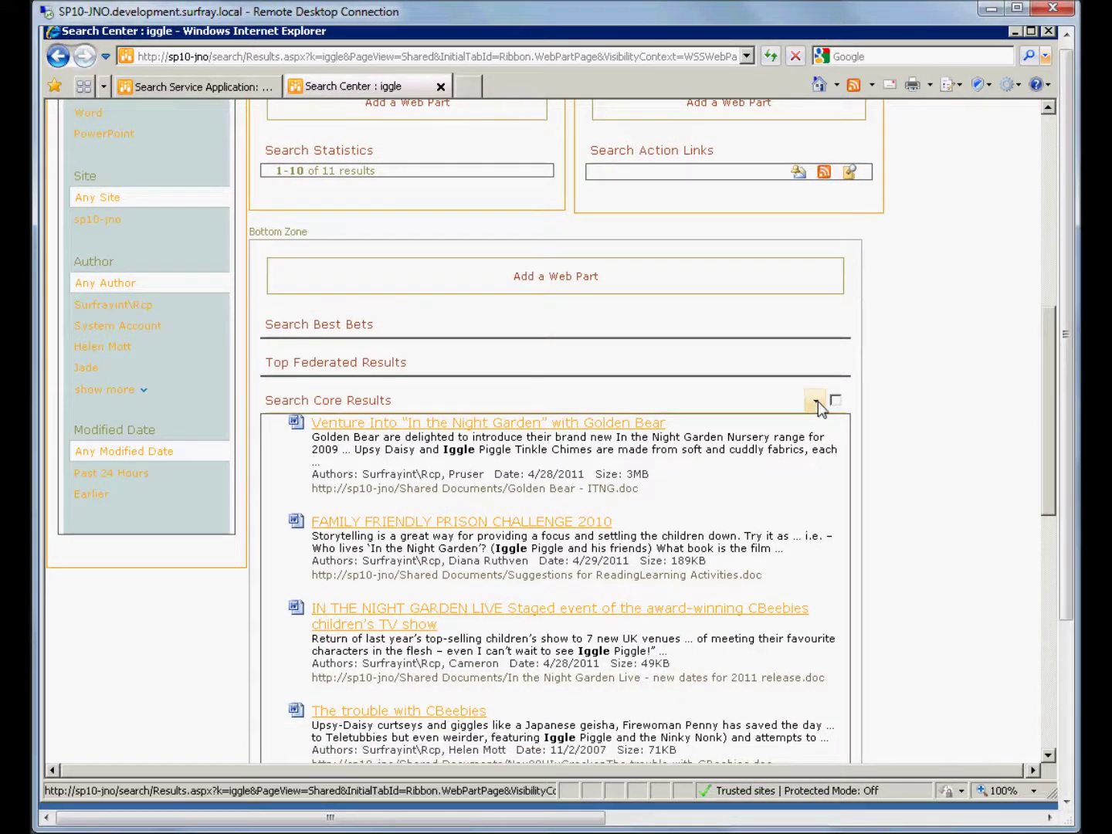
click(817, 401)
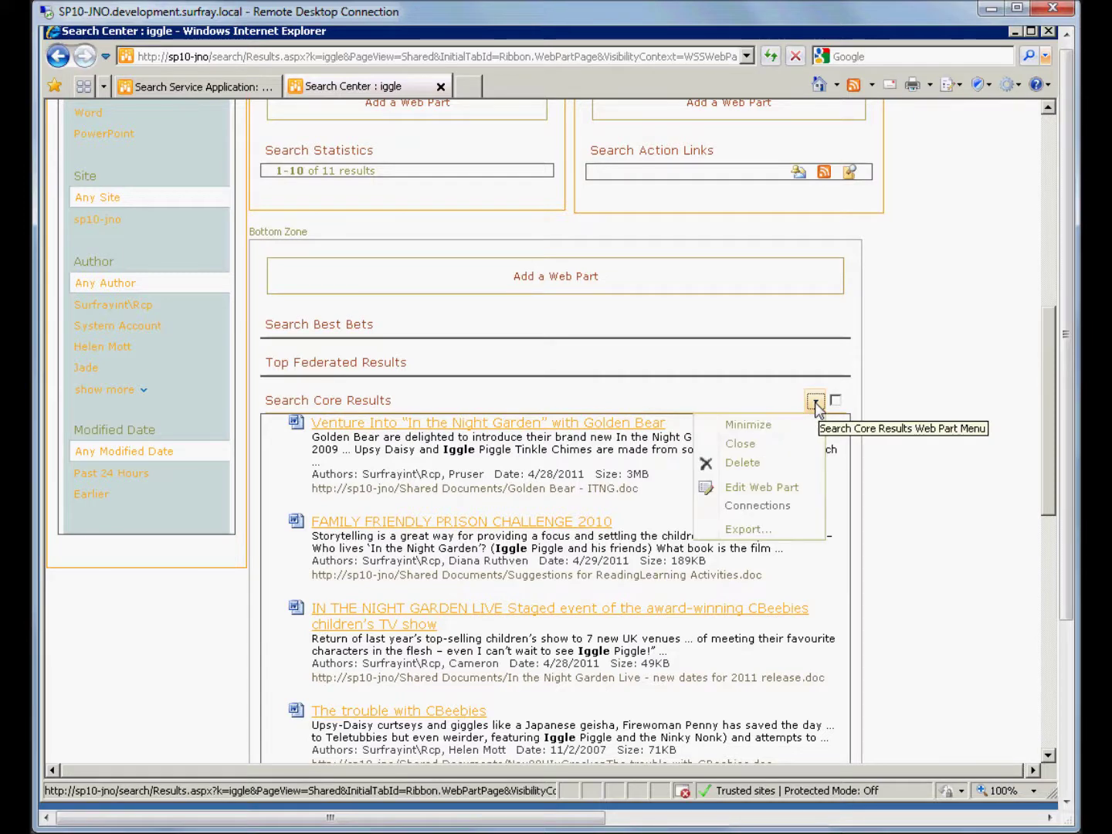
click(761, 490)
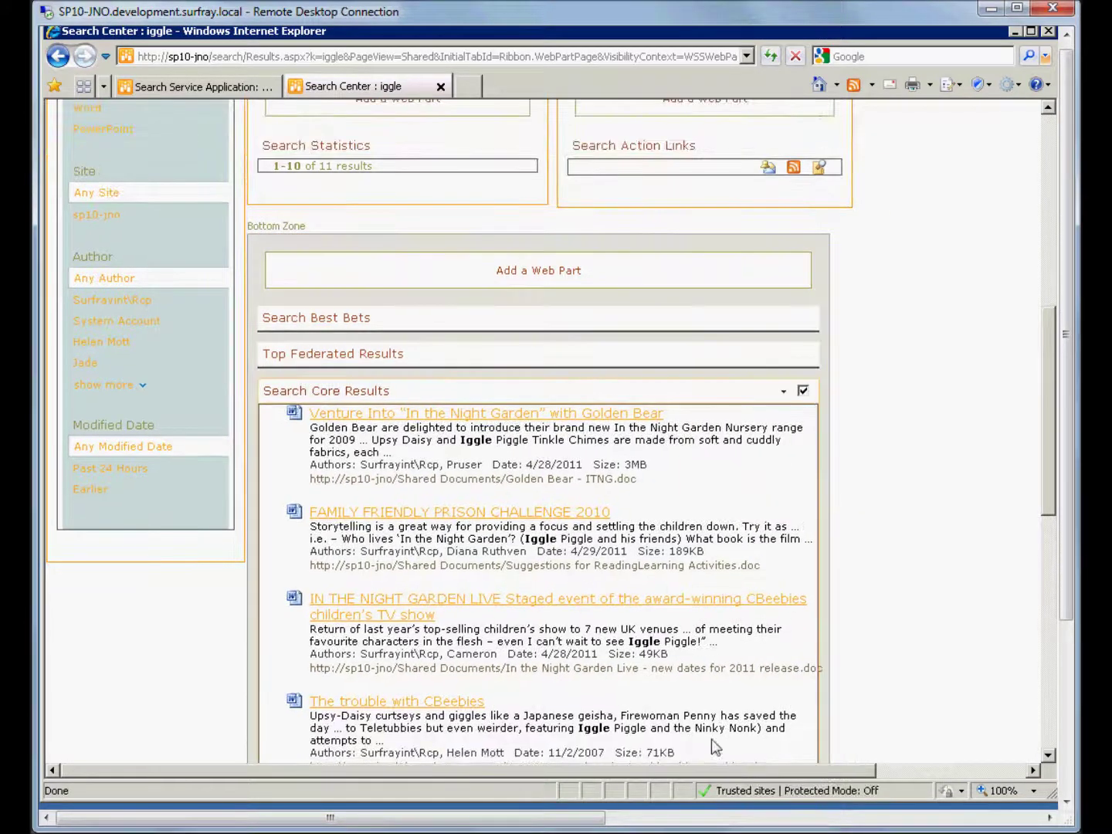
drag(683, 769, 834, 769)
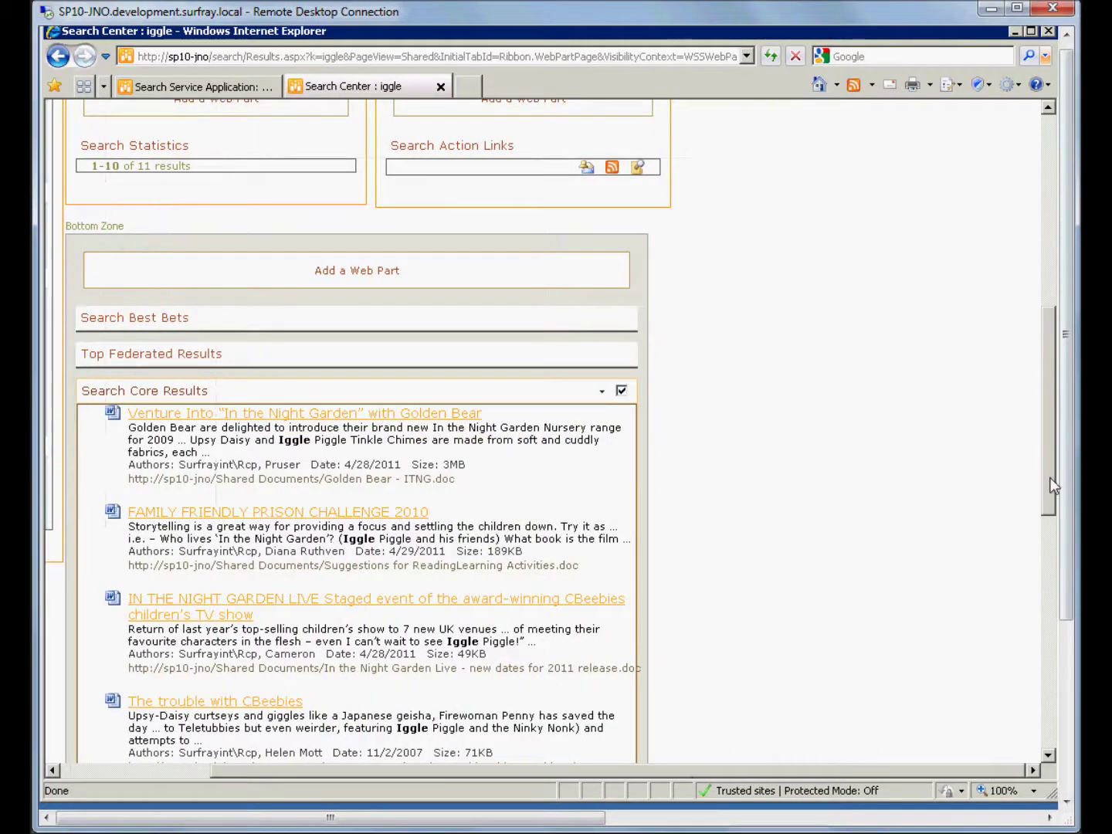
drag(1050, 477, 1047, 288)
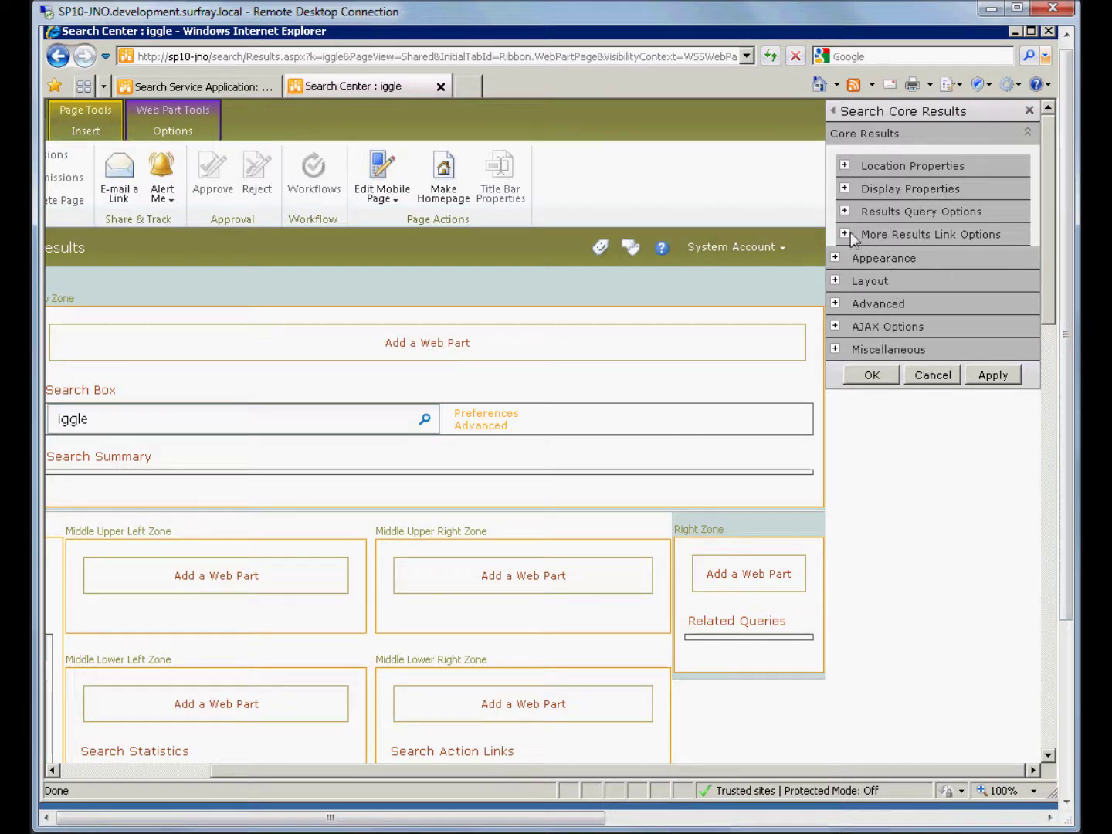
Expand Display Properties, uncheck Use Location Visualization, and bring up CustomPropertiesInSearchXSLT.txt.
click(845, 187)
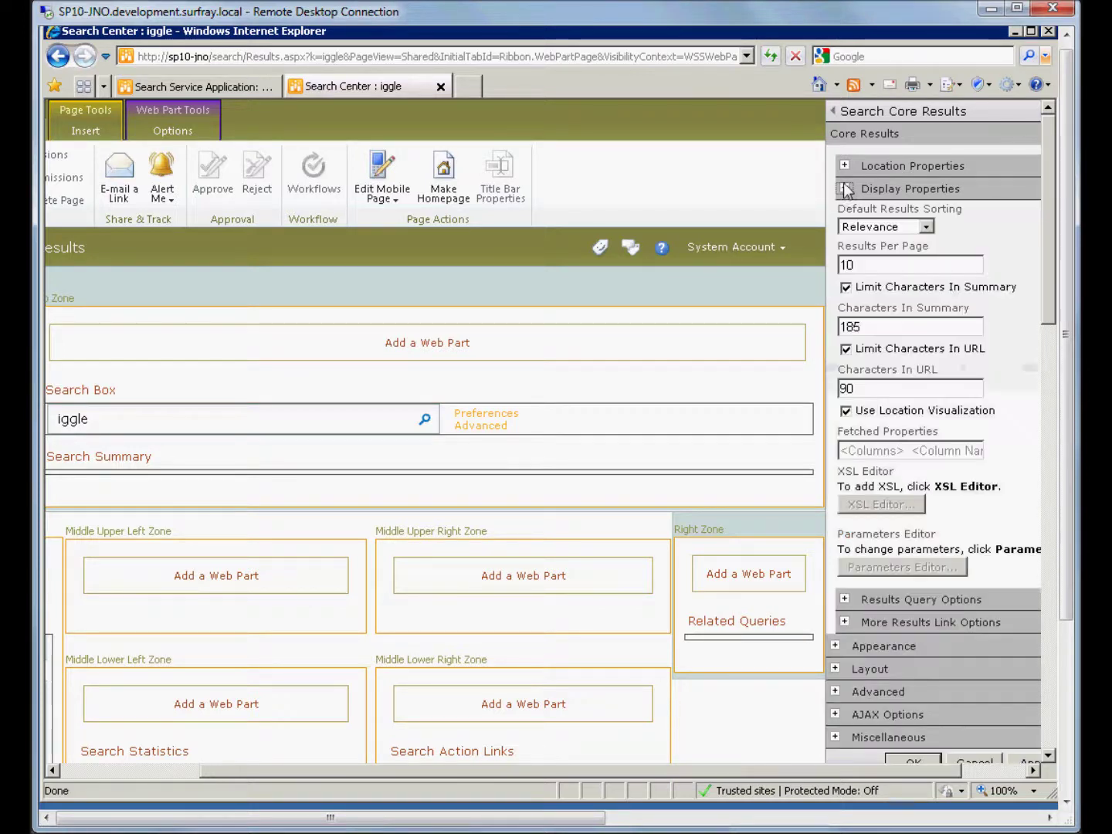
click(848, 411)
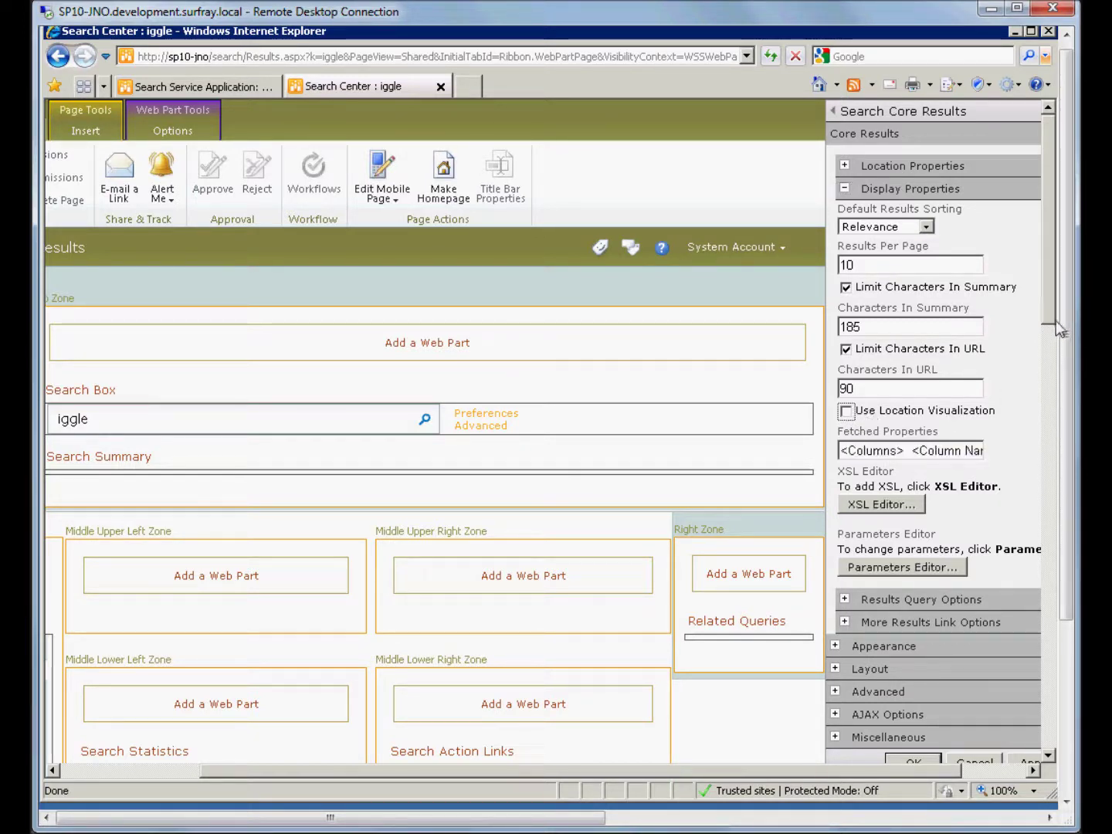
scroll(1064, 324, down, 1)
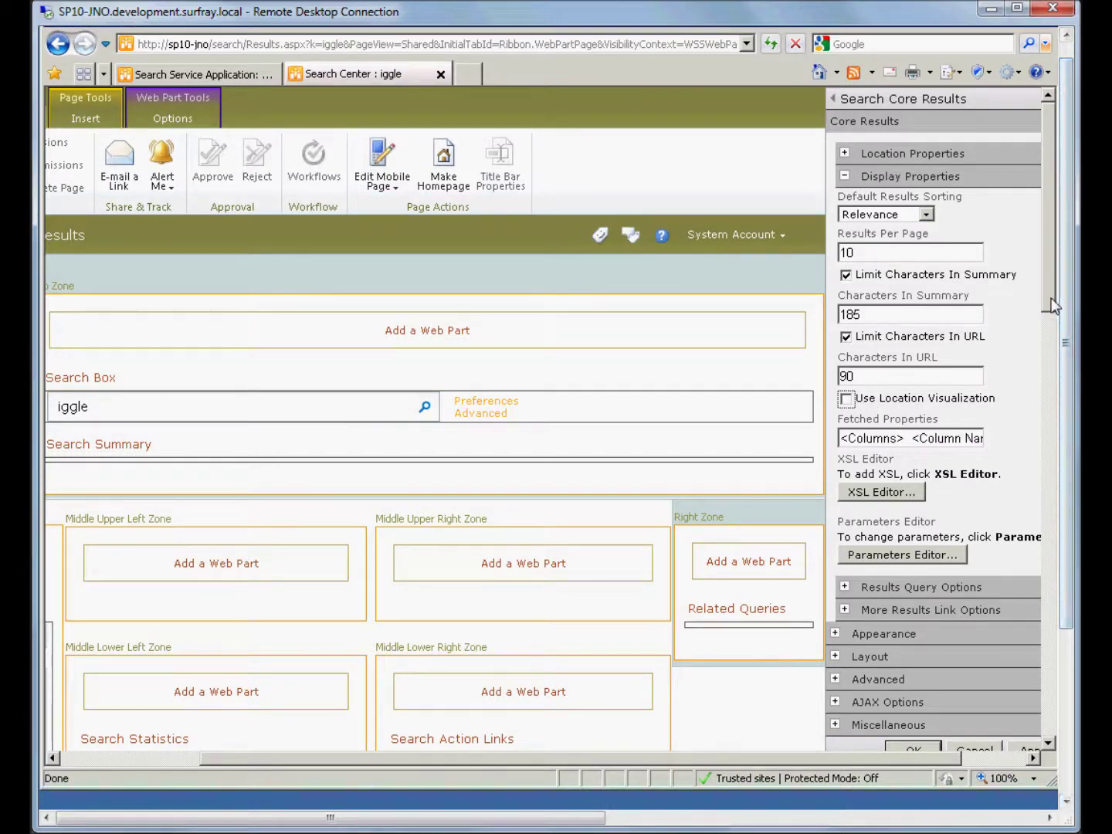
scroll(1051, 307, down, 1)
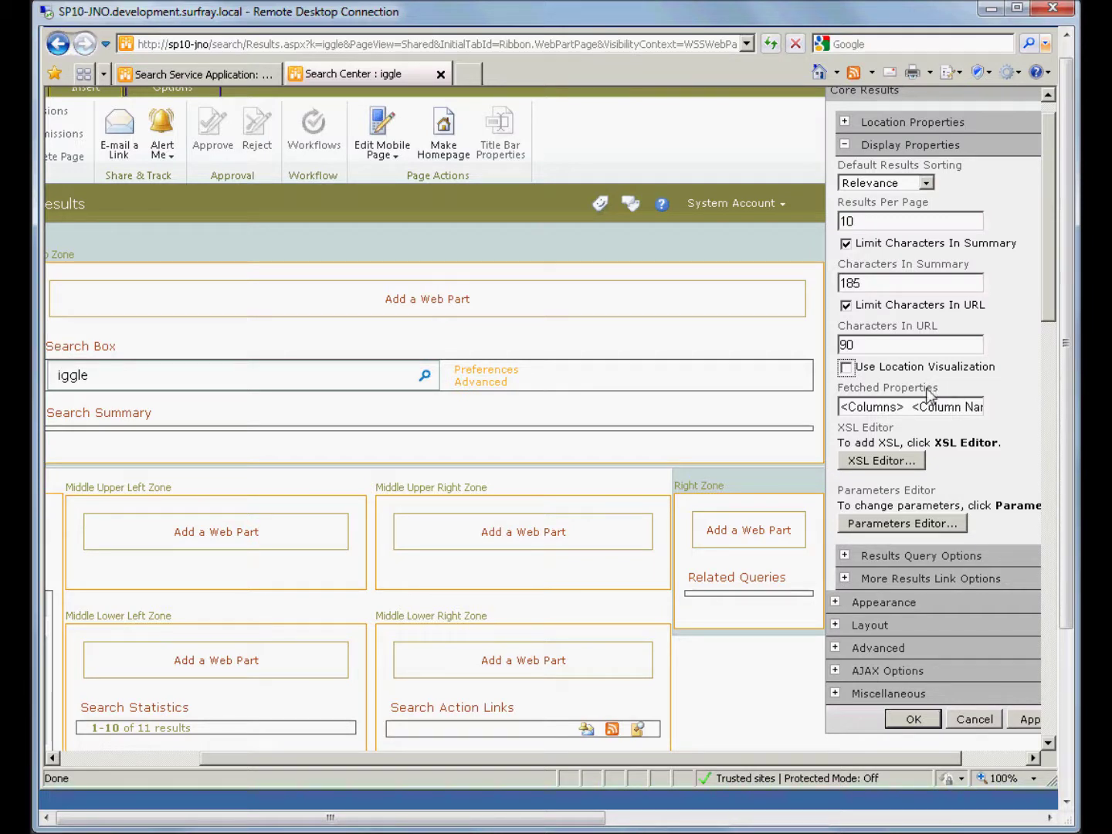
click(905, 407)
click(133, 820)
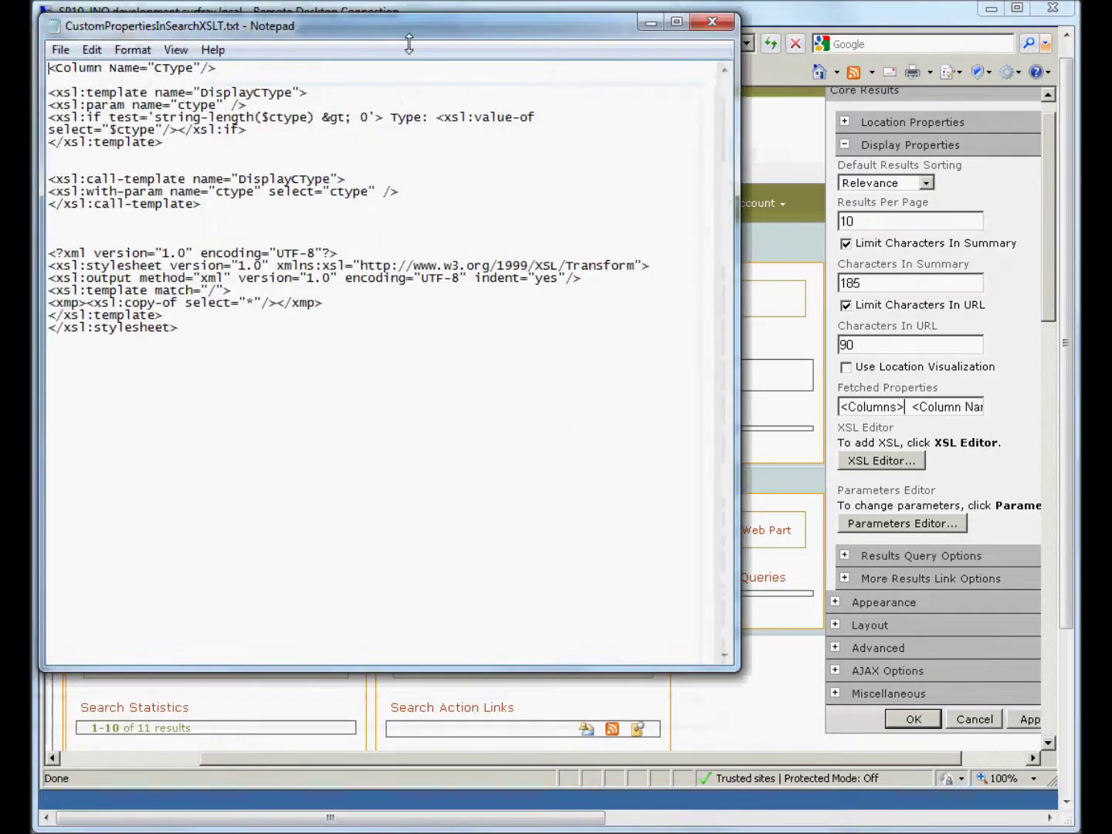
Copy the <Column Name="CType"/> line from the Notepad snippets file.
drag(258, 72, 64, 72)
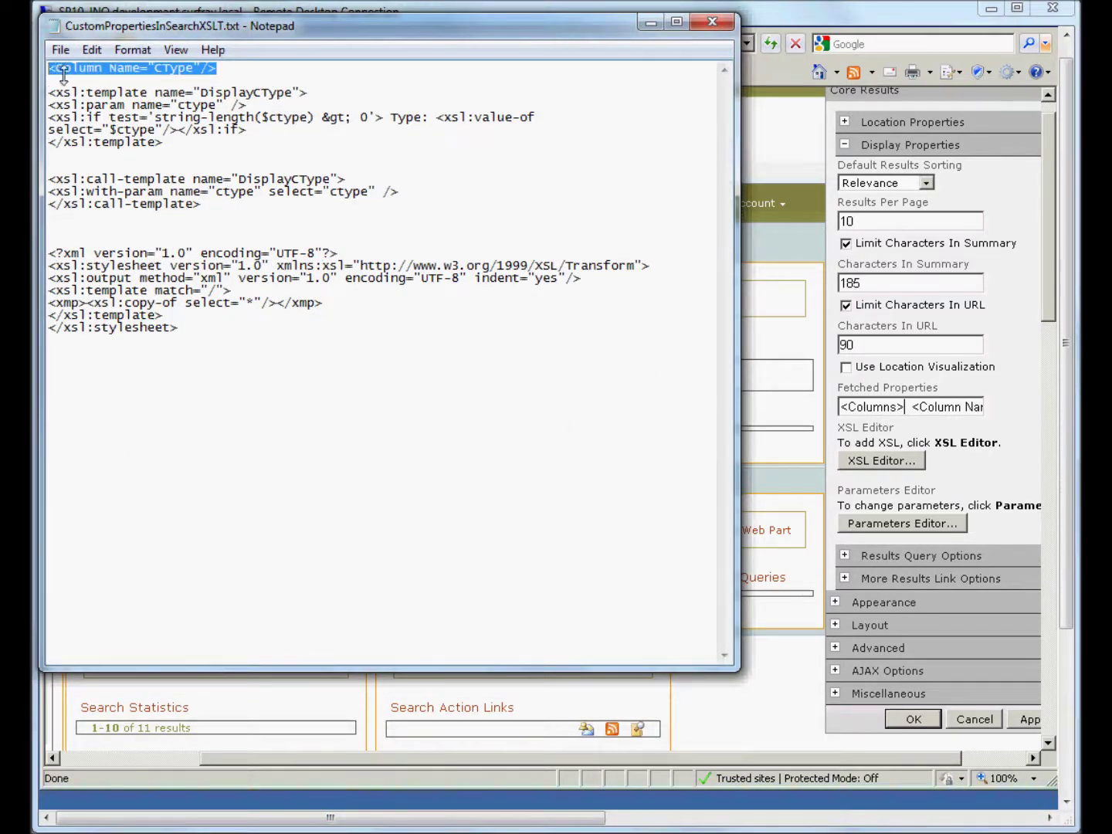
right_click(69, 72)
click(116, 131)
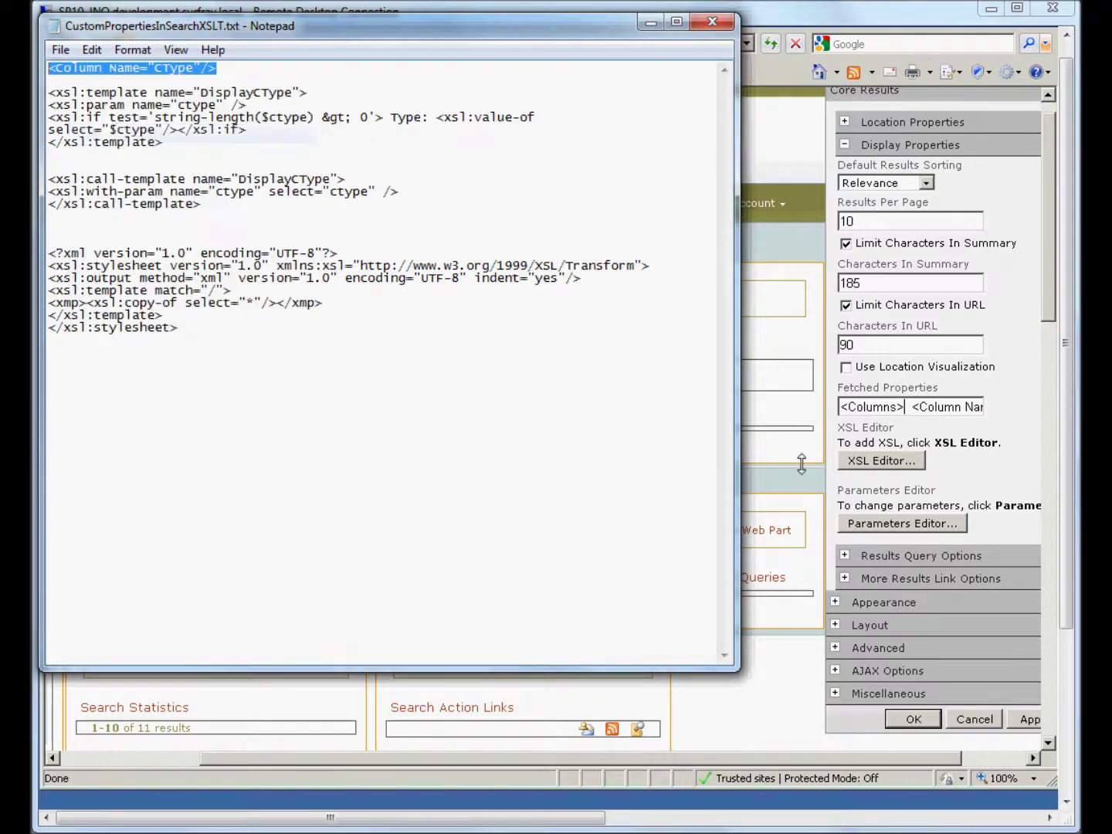
Paste the CType column right after <Columns> in the Fetched Properties list.
click(891, 403)
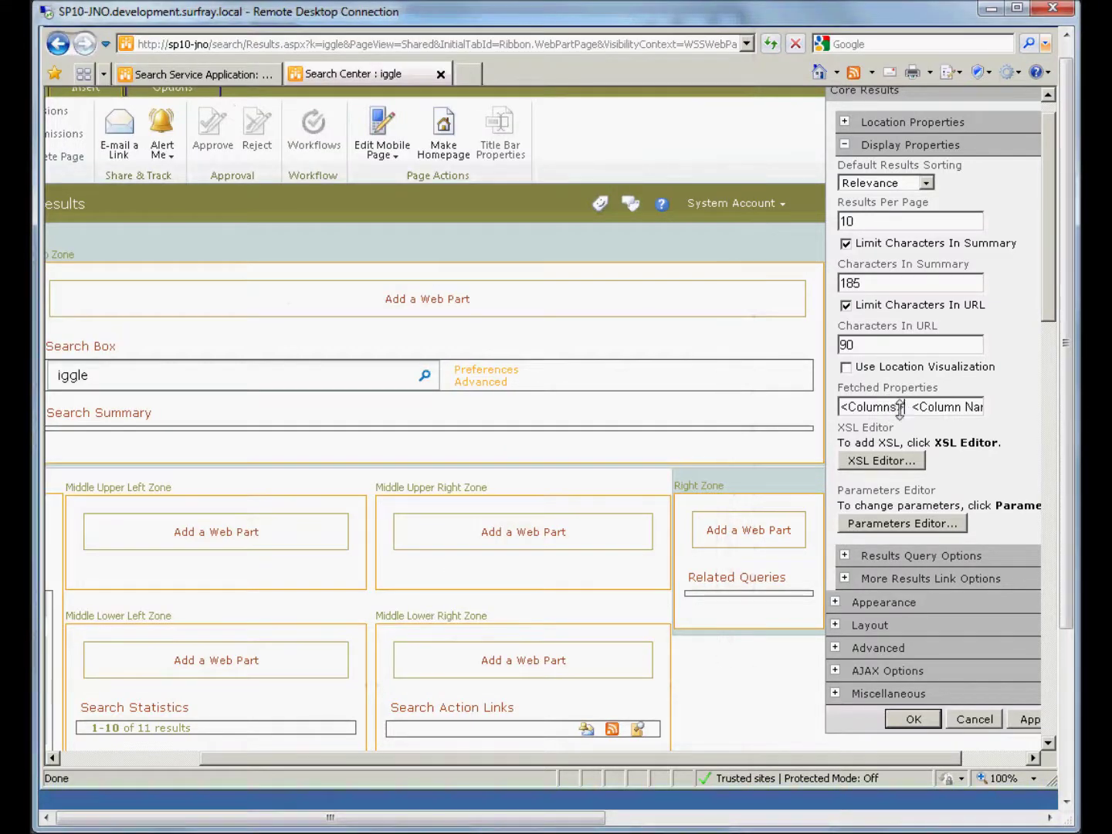
drag(889, 407, 818, 400)
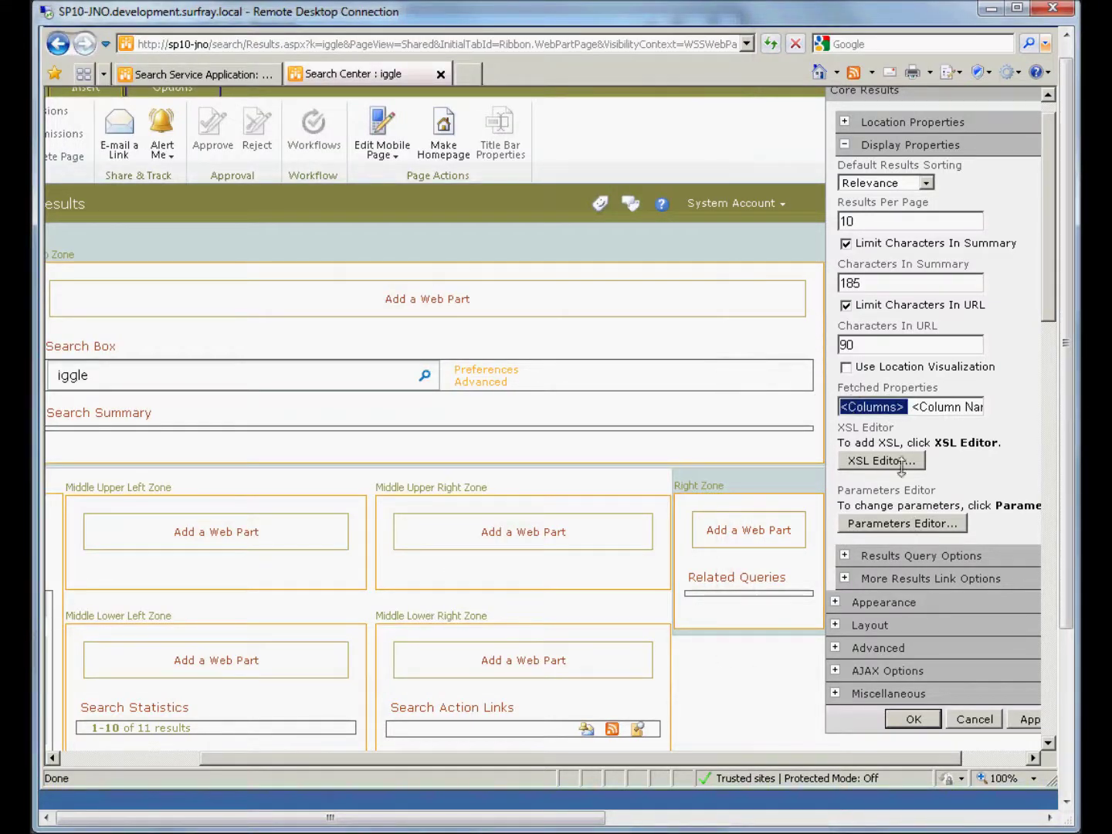
click(910, 406)
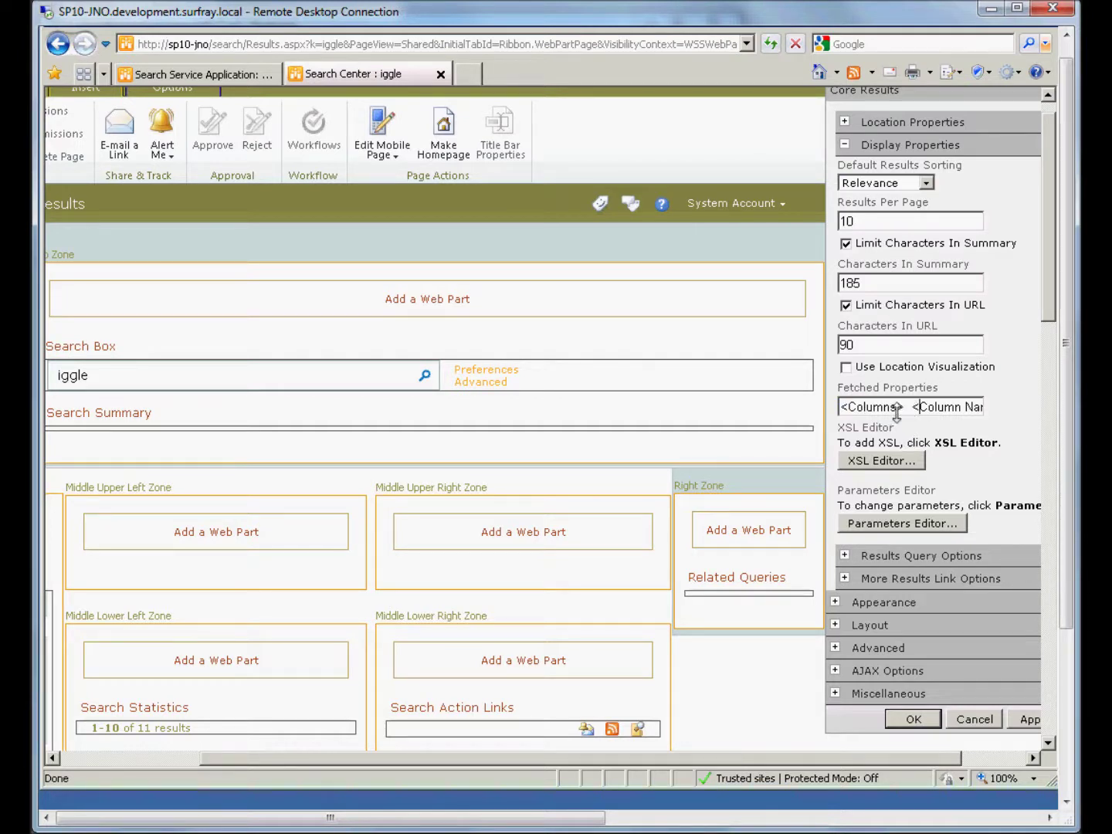
mouse_move(905, 407)
mouse_down()
mouse_move(819, 402)
mouse_move(914, 407)
mouse_up()
click(904, 406)
key(ctrl+v)
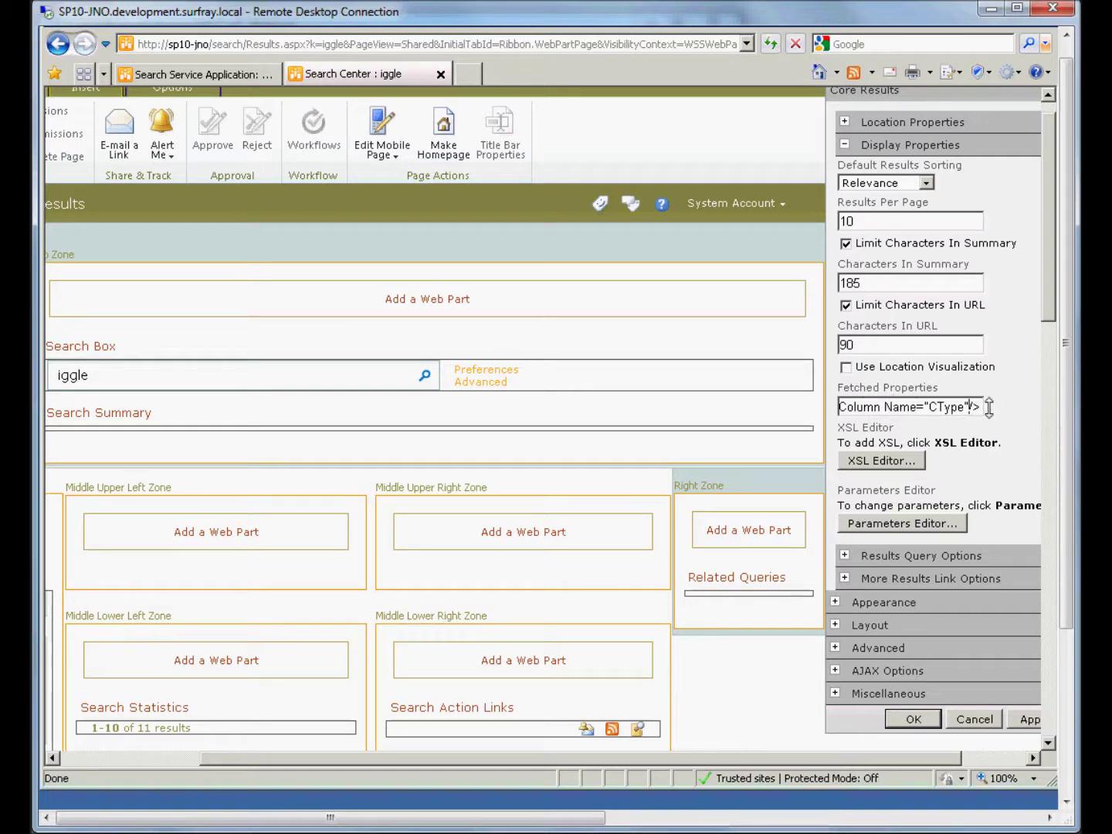
mouse_move(989, 406)
mouse_down()
mouse_move(1005, 405)
mouse_move(996, 406)
mouse_up()
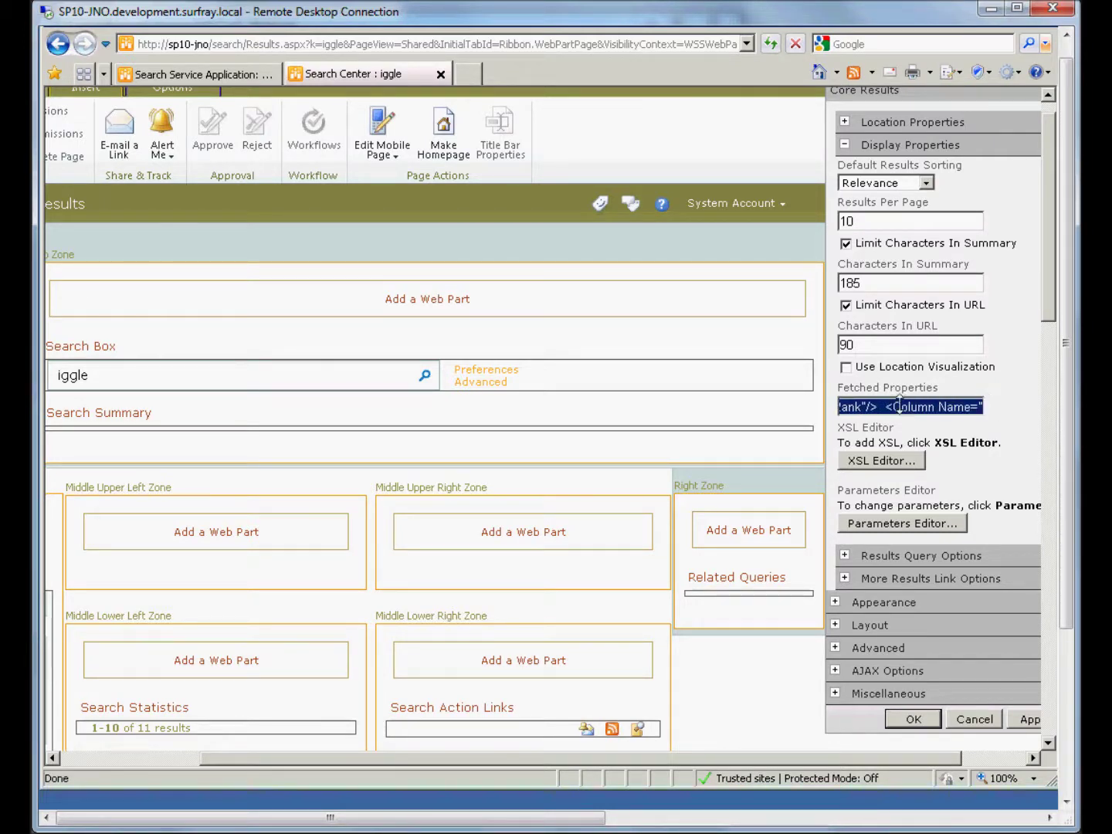
drag(900, 404, 757, 391)
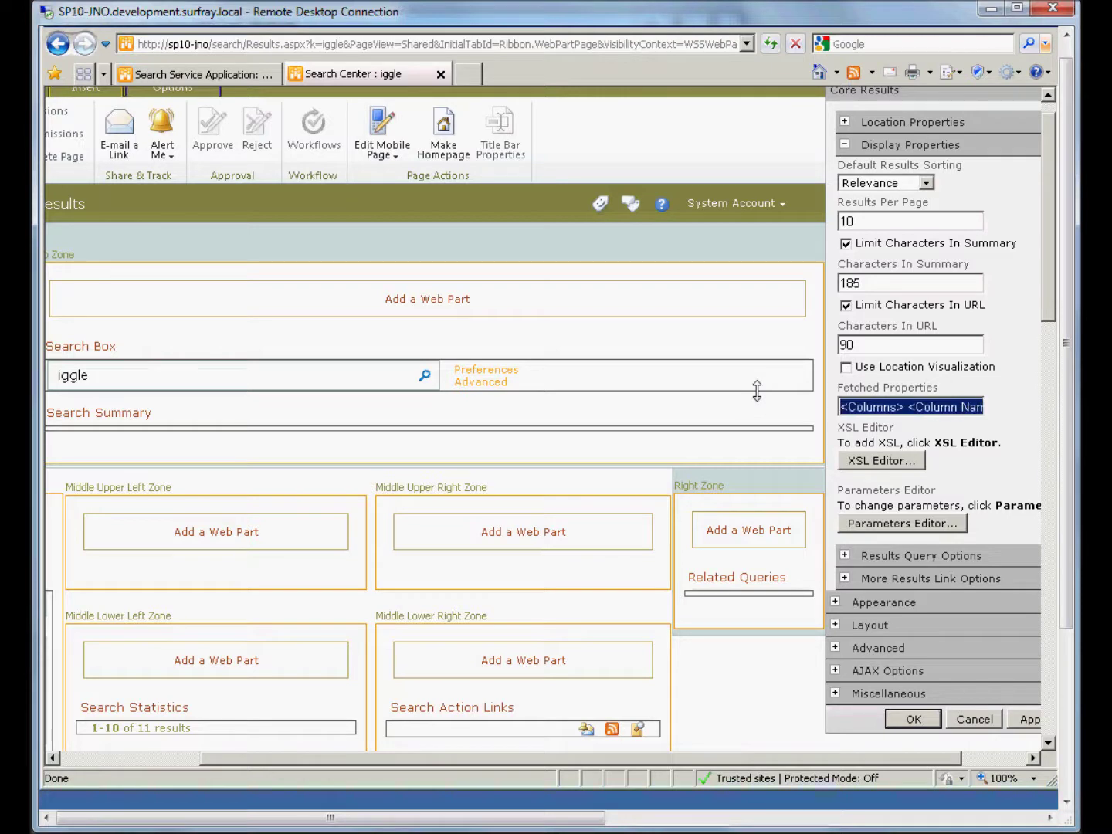
click(959, 406)
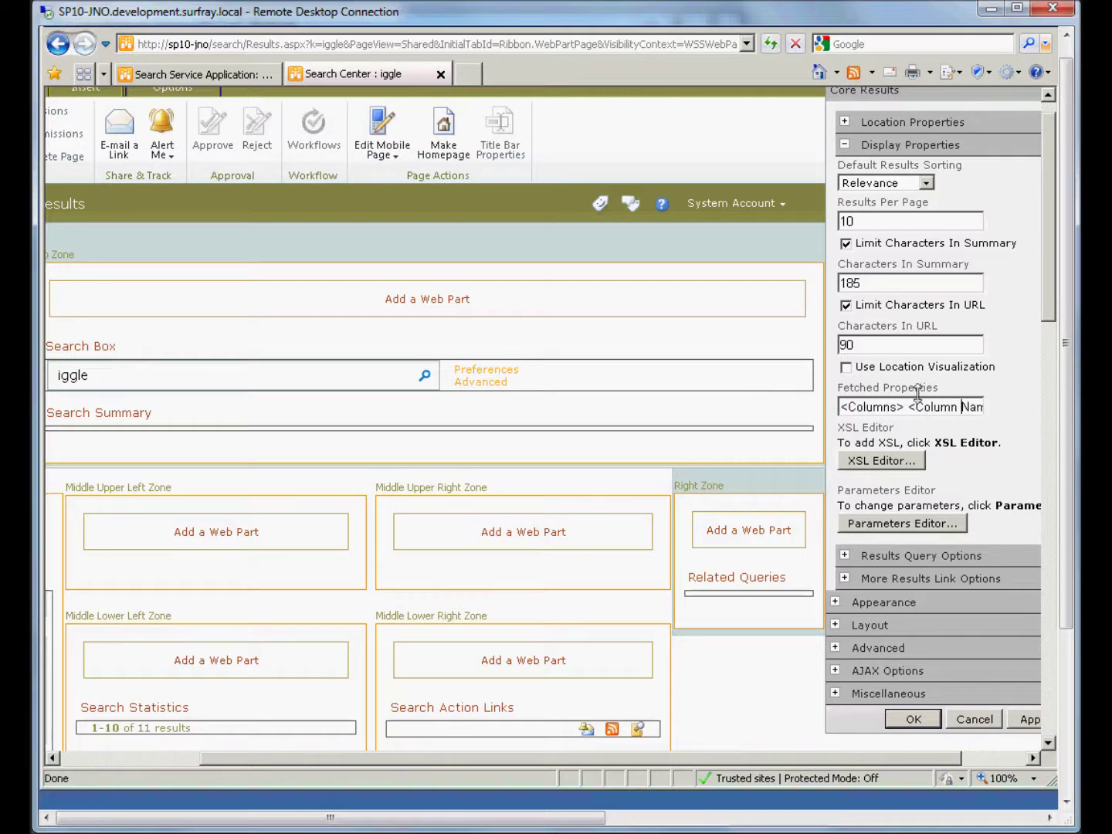
Open the core results XSL Editor and move its window into view.
click(865, 462)
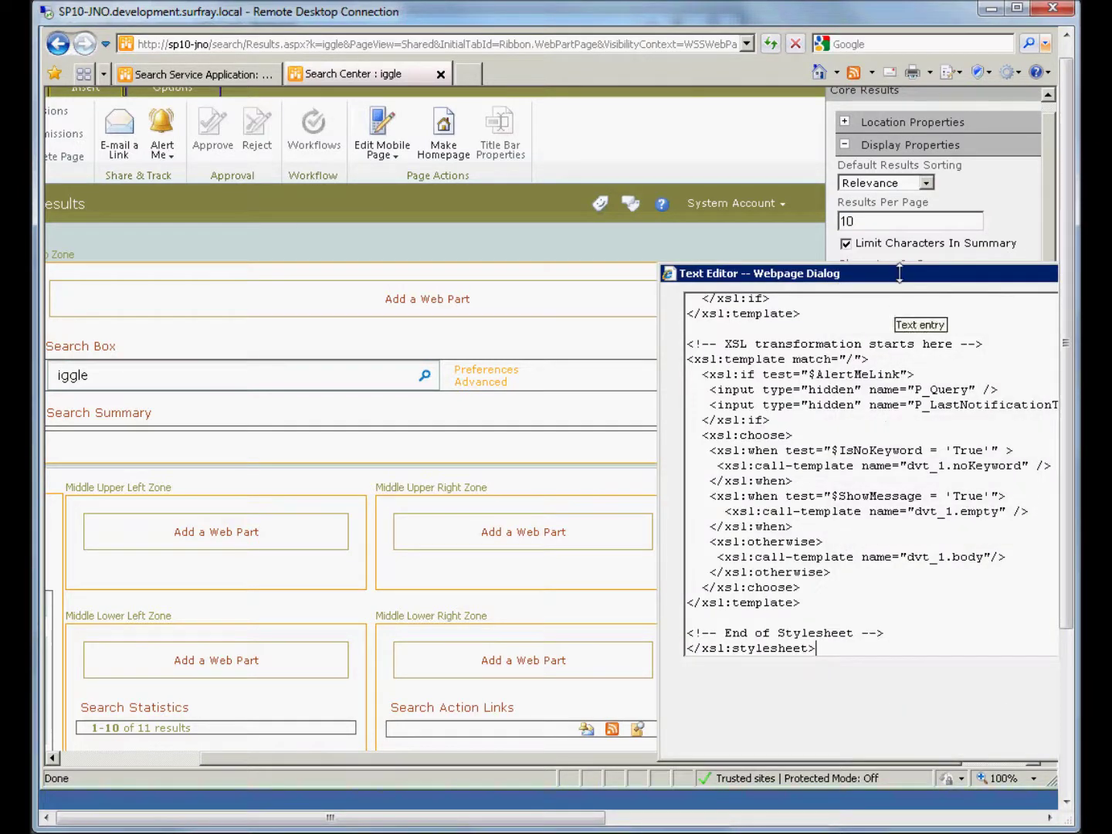
drag(880, 275, 429, 156)
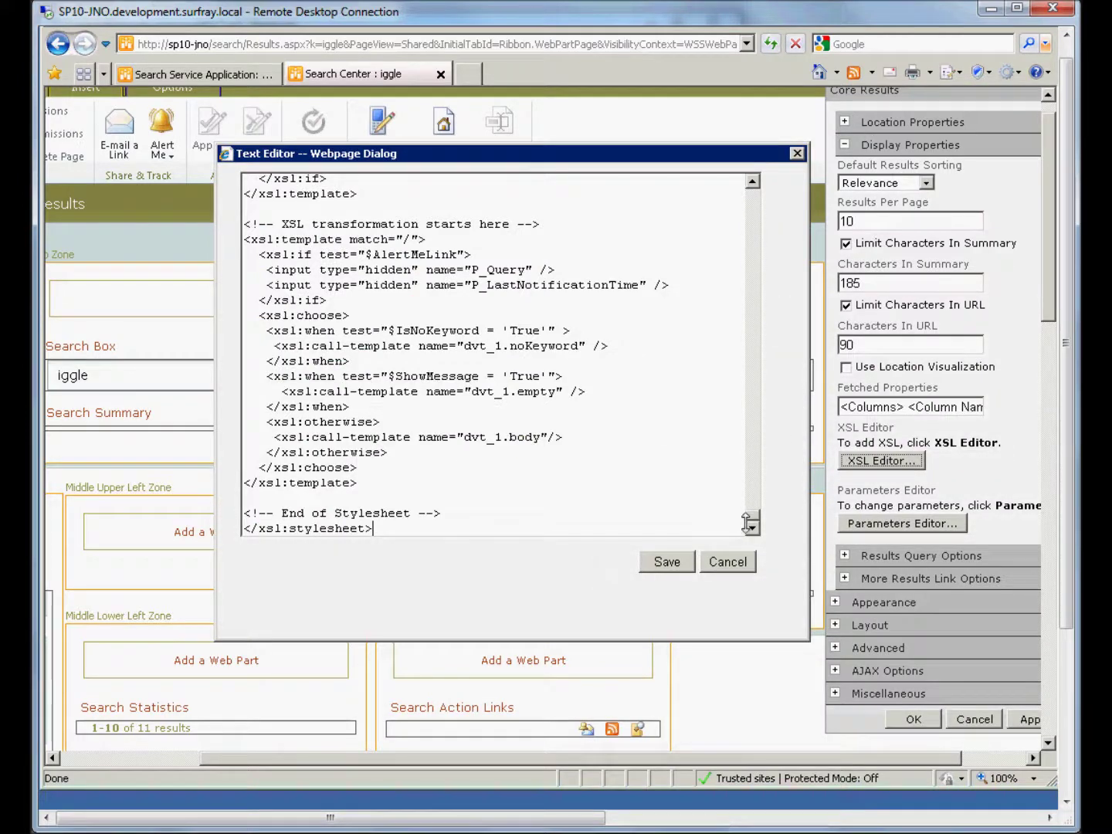
mouse_move(753, 516)
mouse_down()
mouse_move(720, 234)
mouse_move(752, 187)
mouse_move(728, 315)
mouse_move(762, 532)
mouse_up()
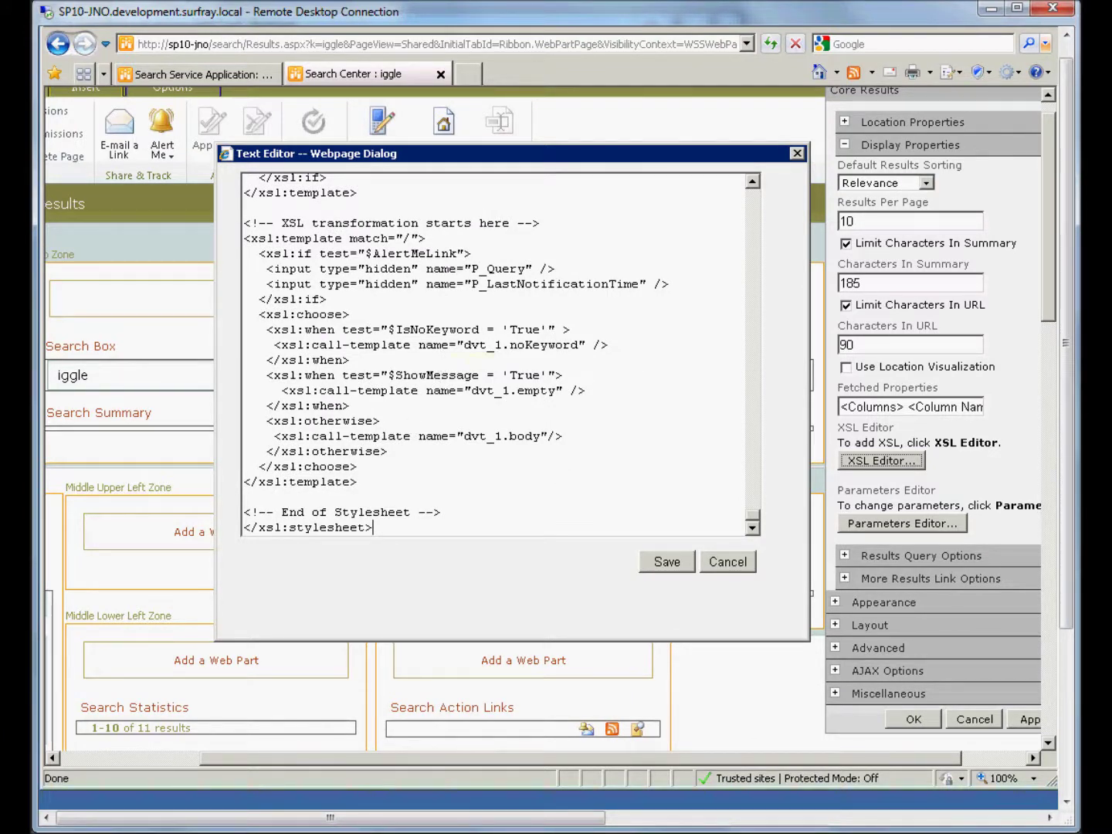
Copy the DisplayCType template block from the Notepad snippets file.
click(148, 789)
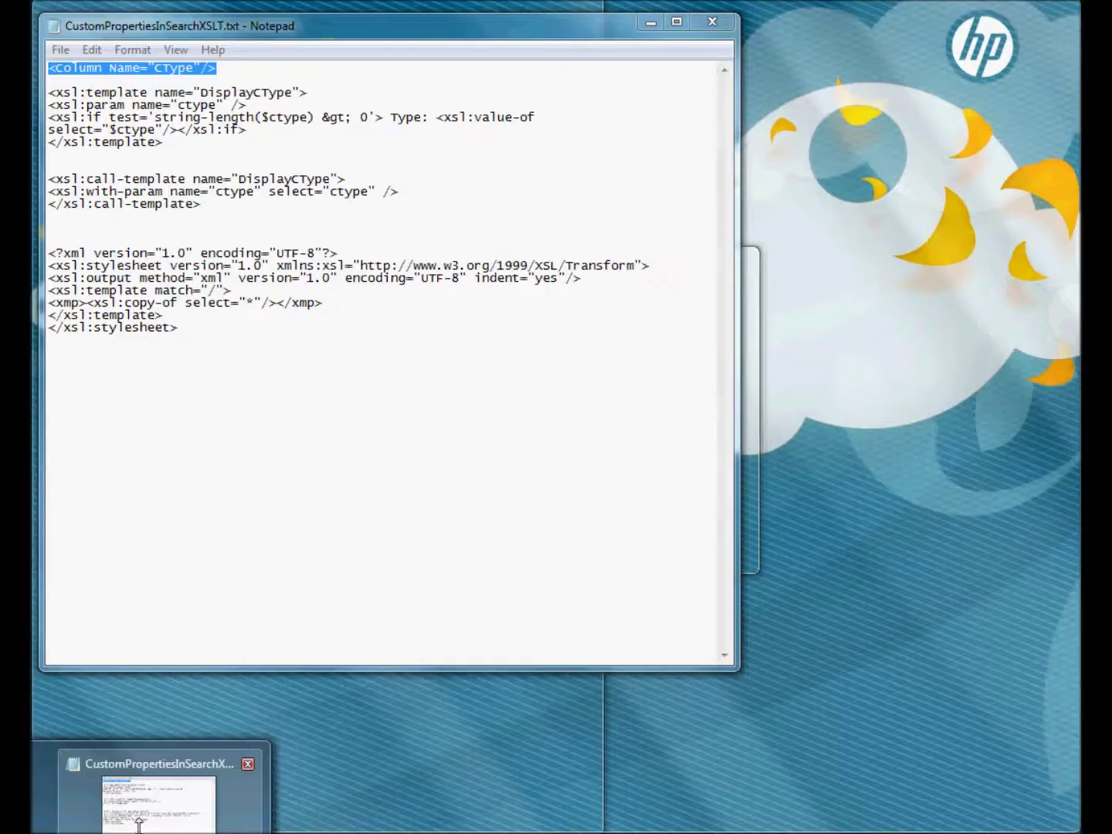
drag(227, 142, 48, 93)
right_click(94, 109)
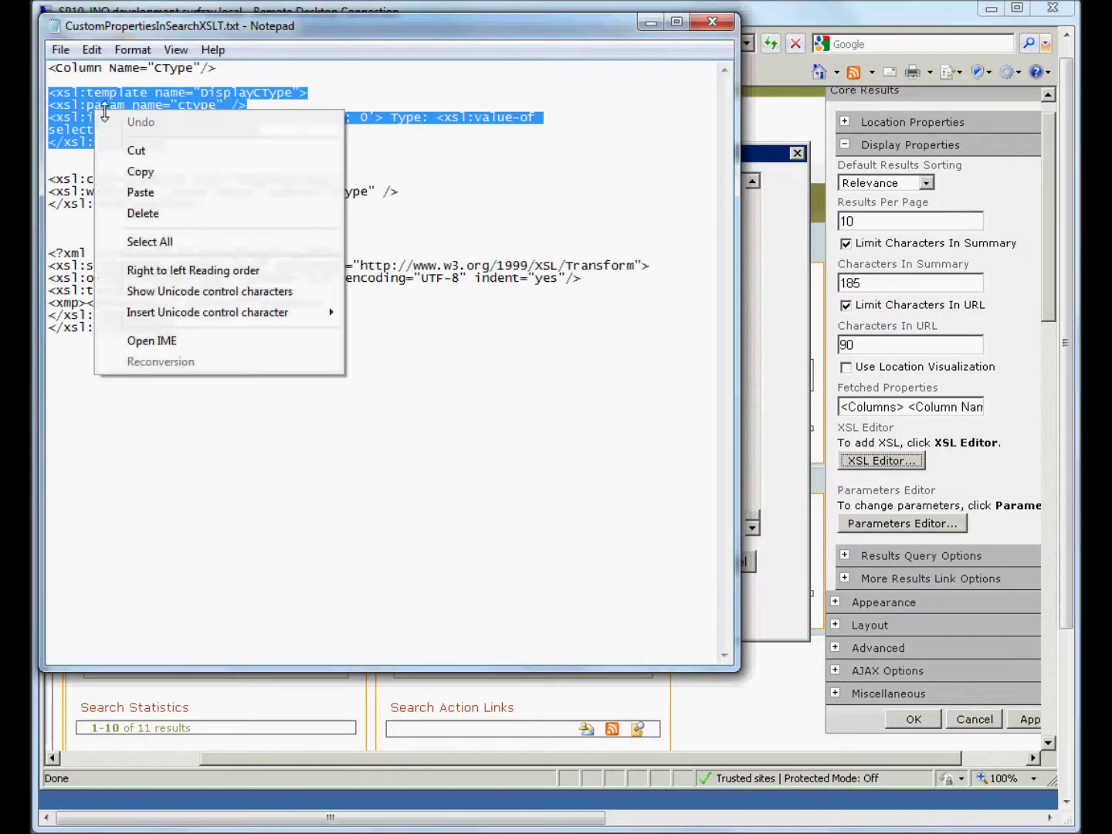
click(138, 170)
Paste the DisplayCType template after the root template, with blank lines around it.
click(775, 235)
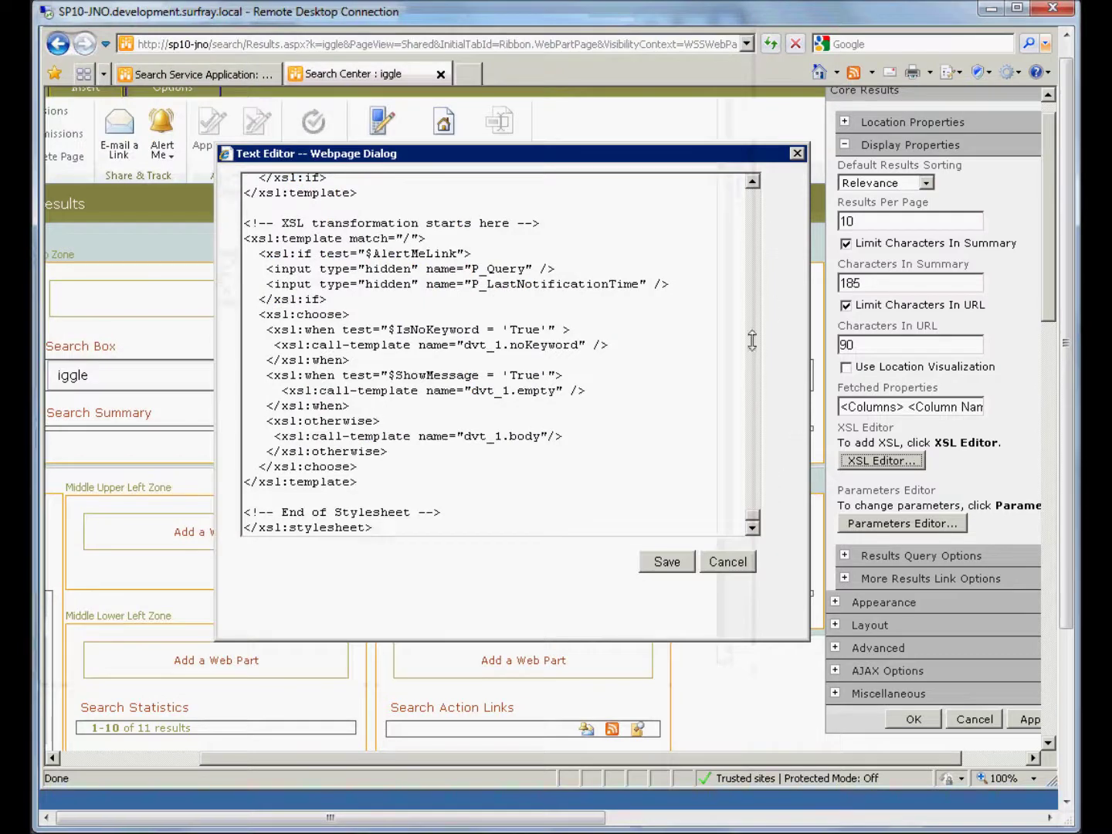
click(382, 488)
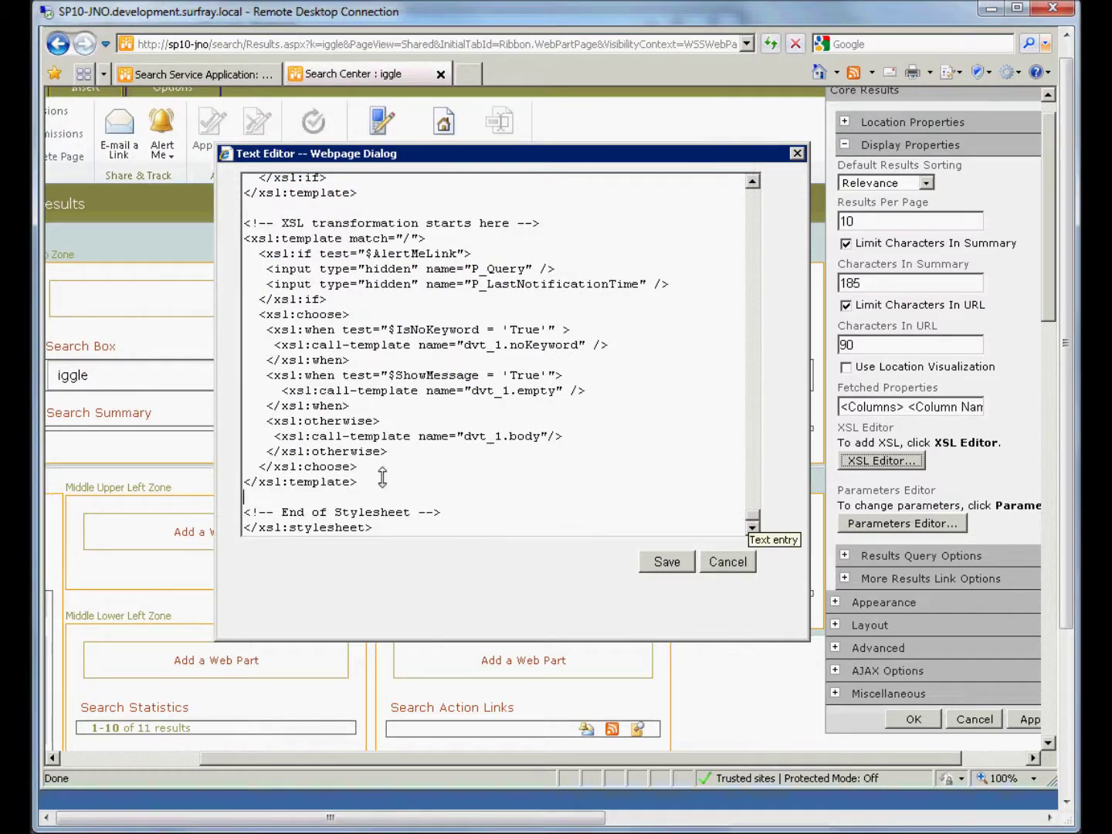
key(ctrl+v)
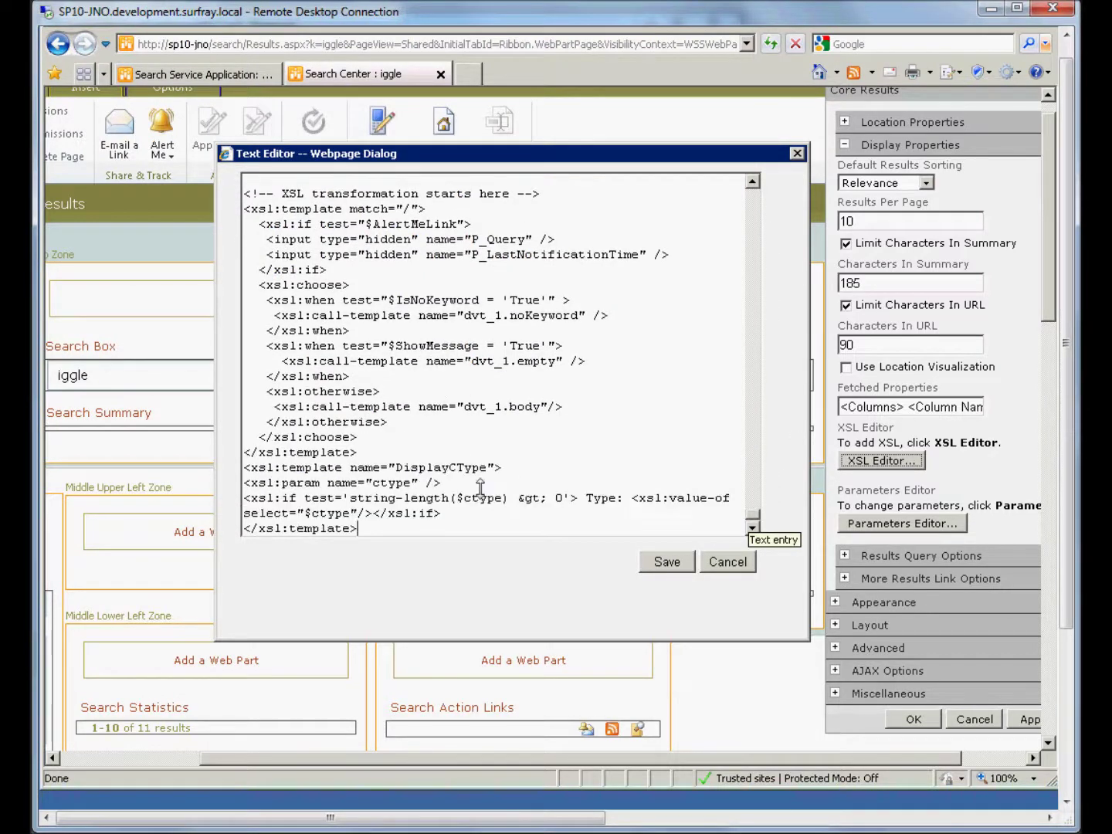
click(463, 449)
key(Return)
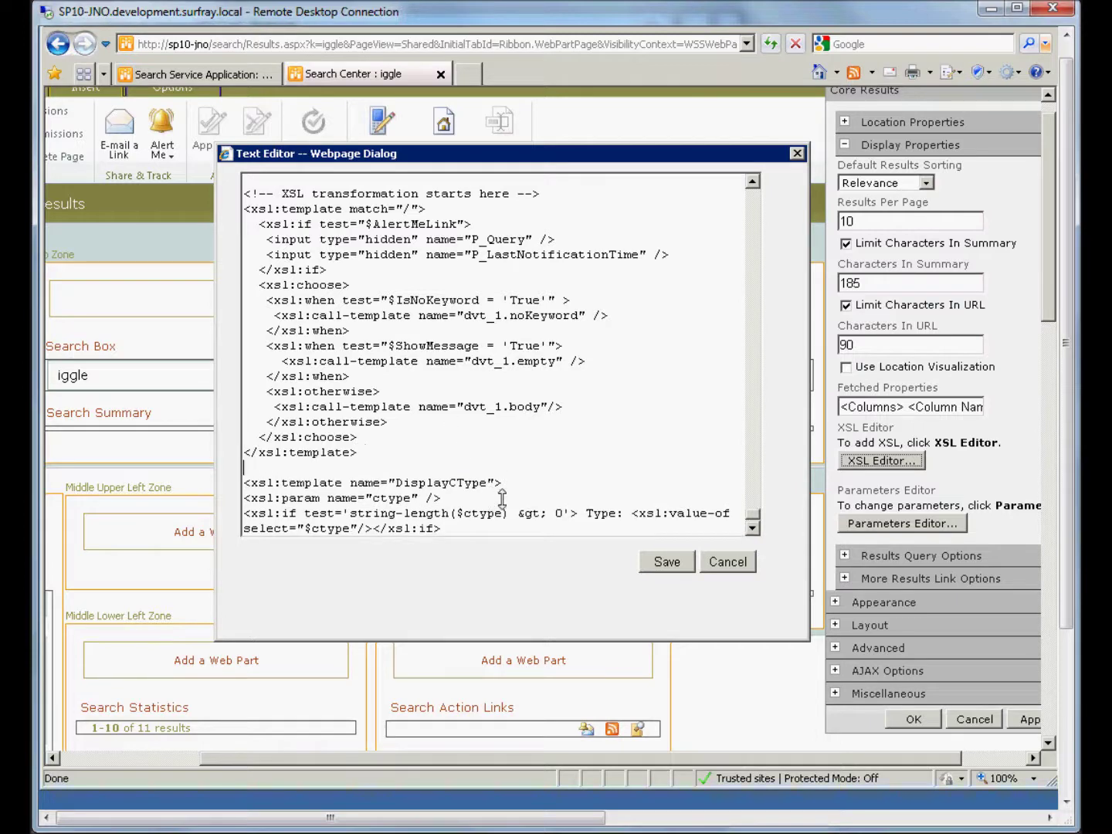
scroll(505, 492, down, 1)
click(469, 498)
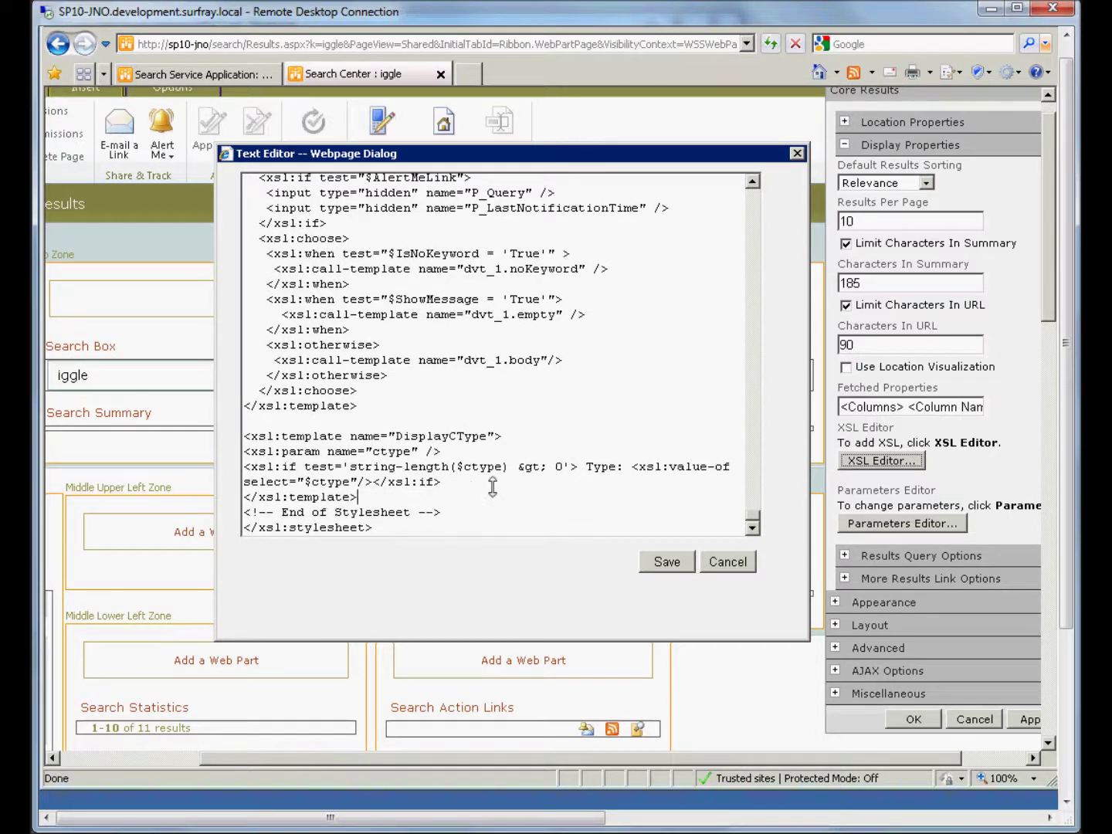
click(492, 485)
key(Return)
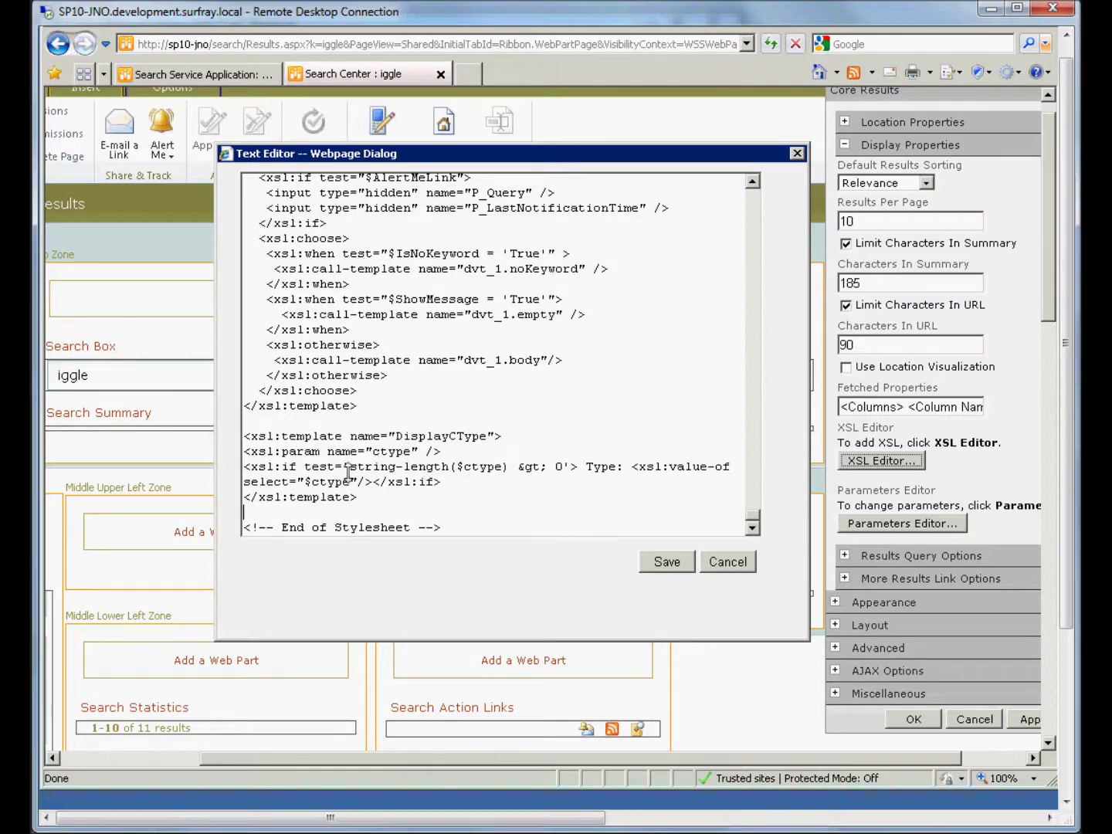
Highlight the template's string-length test, 'Type:' label and ctype value-of to explain them.
drag(344, 469, 563, 463)
click(566, 500)
shift+click(589, 466)
drag(350, 483, 313, 482)
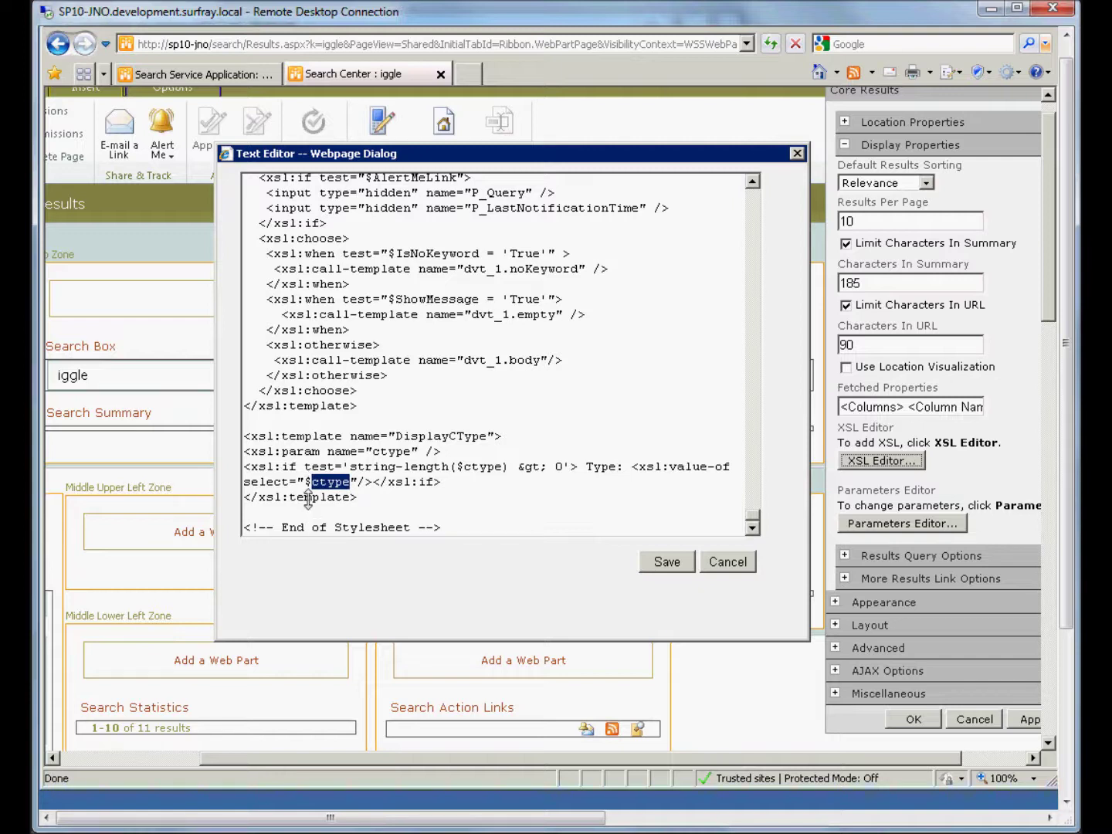
click(376, 506)
Copy the three DisplayCType call-template lines from the Notepad snippets file.
click(172, 827)
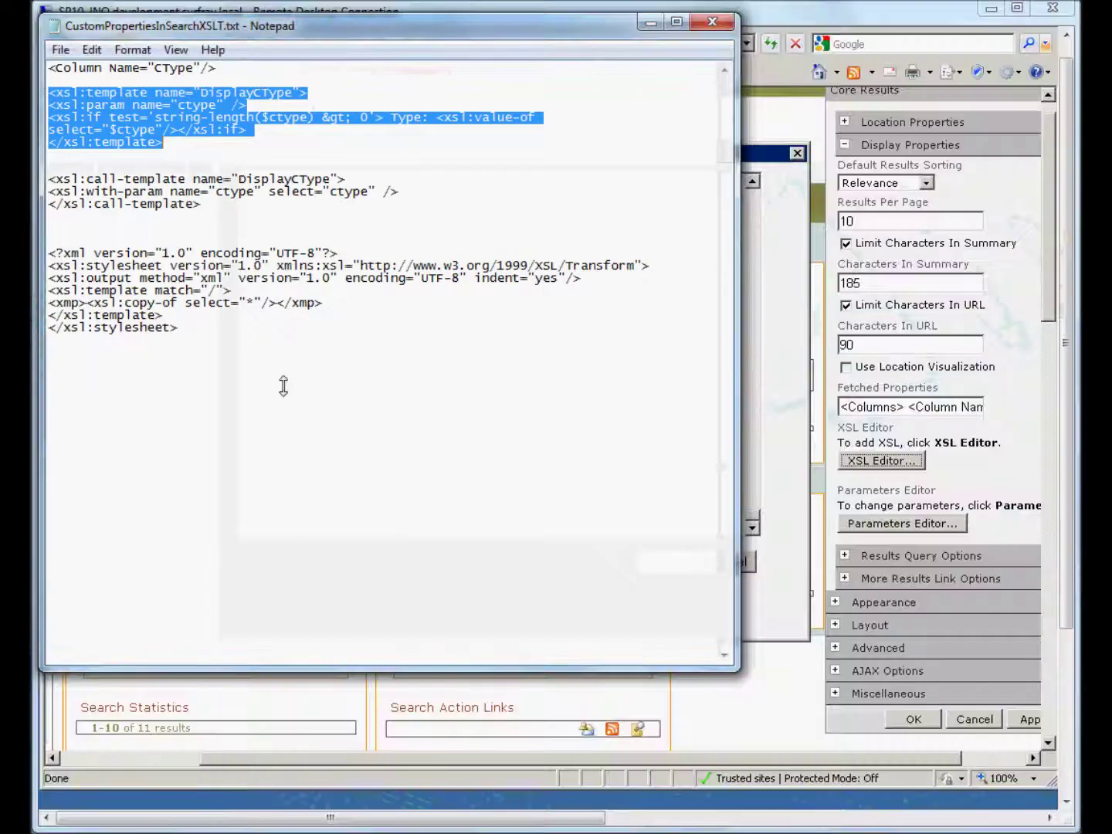
drag(201, 205, 34, 176)
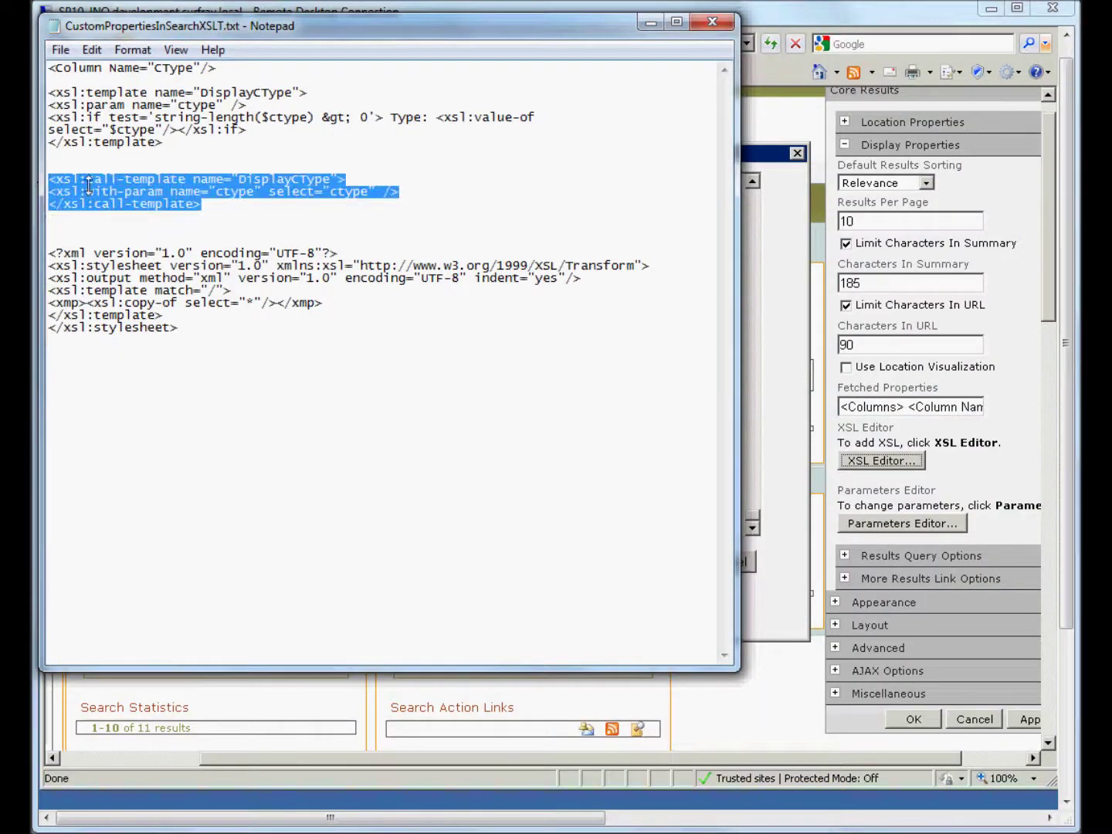
right_click(152, 199)
click(224, 266)
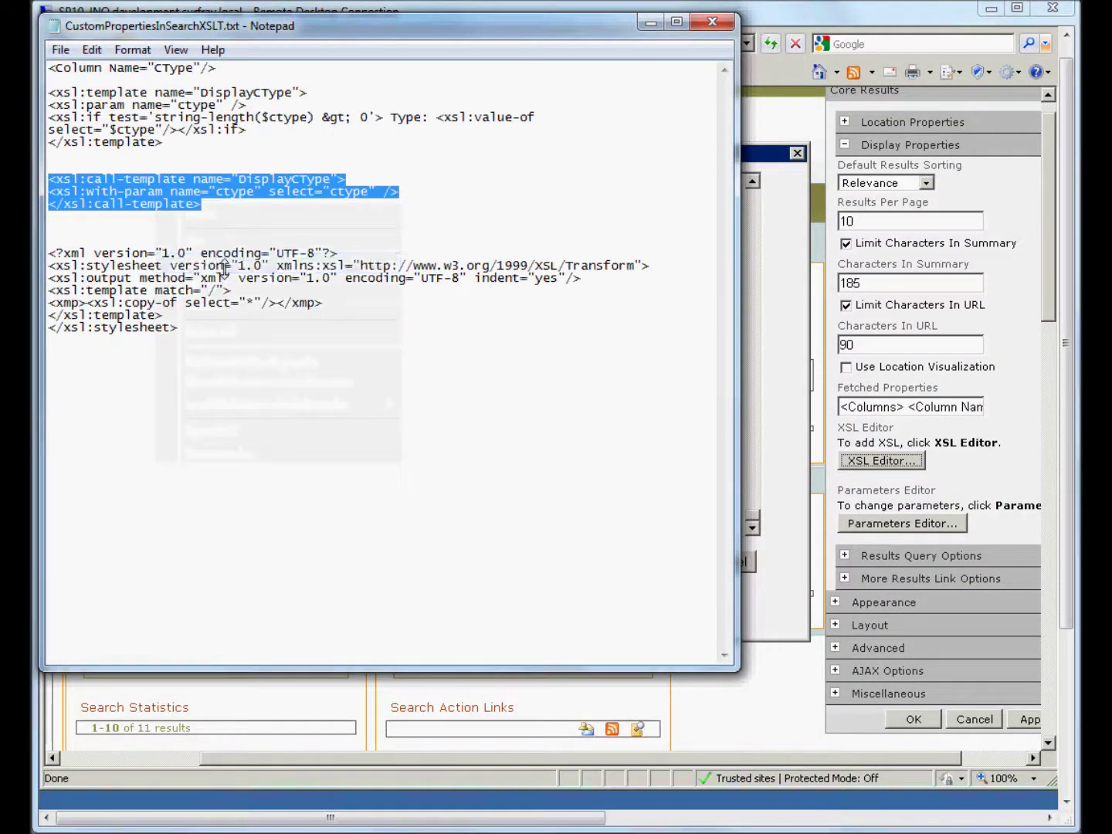
Scroll the XSL to the DisplaySize call inside the srch-Metadata2 div.
click(762, 620)
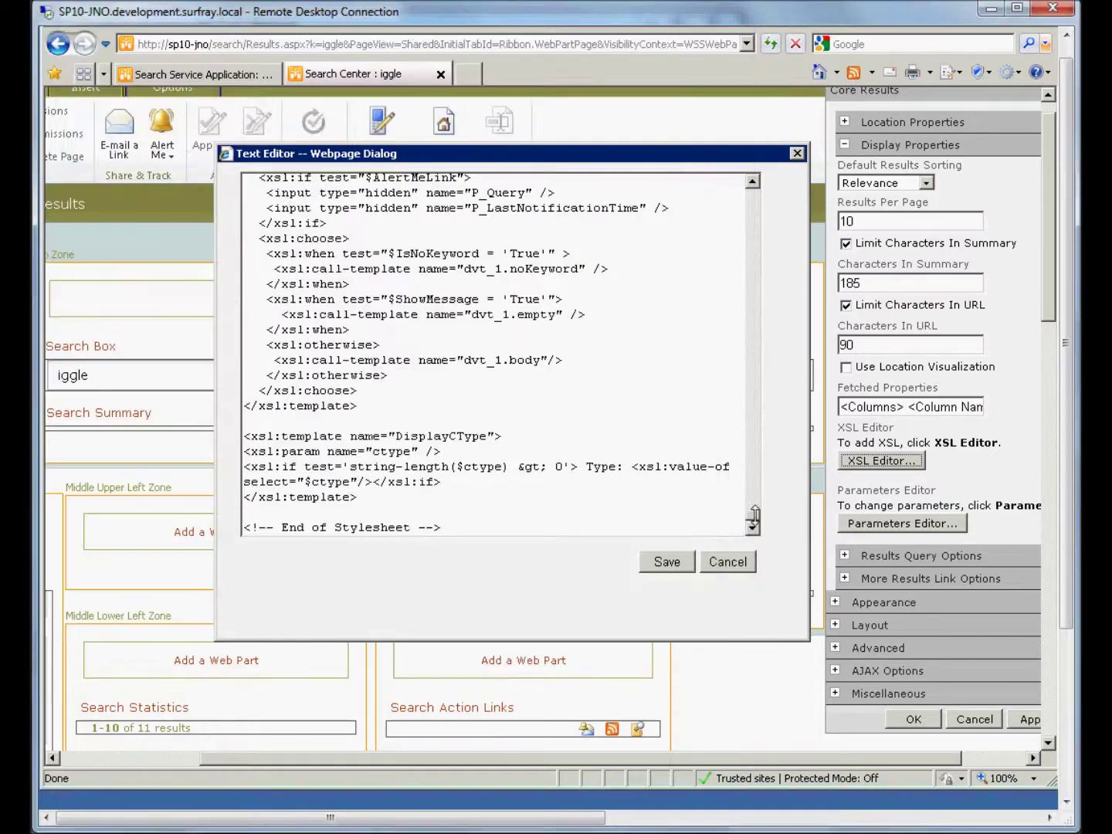
drag(754, 514, 758, 386)
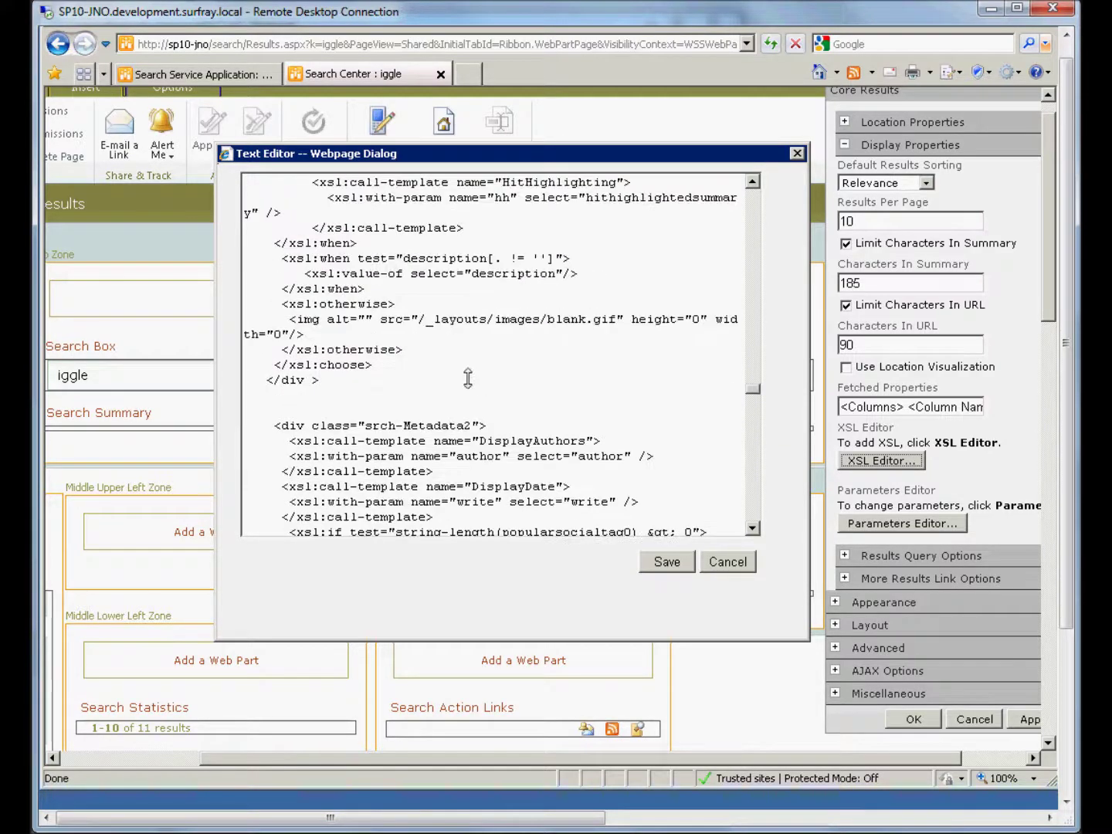
scroll(759, 525, down, 5)
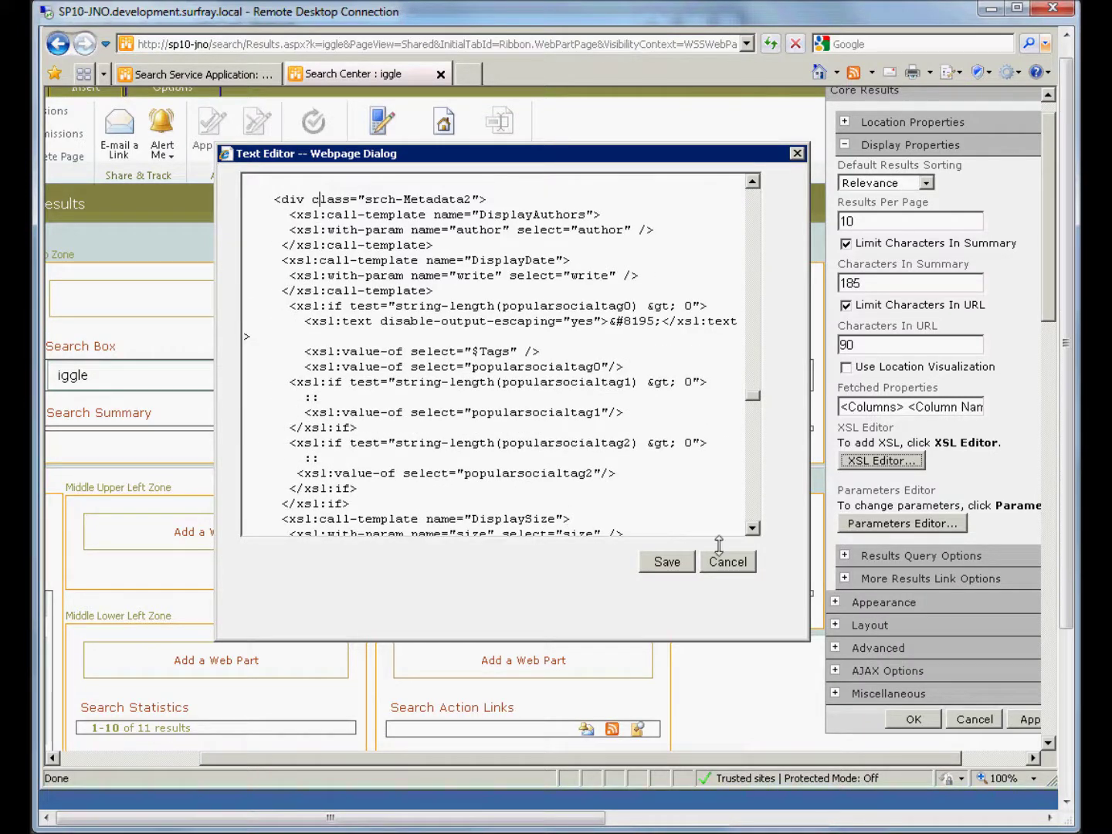
click(752, 527)
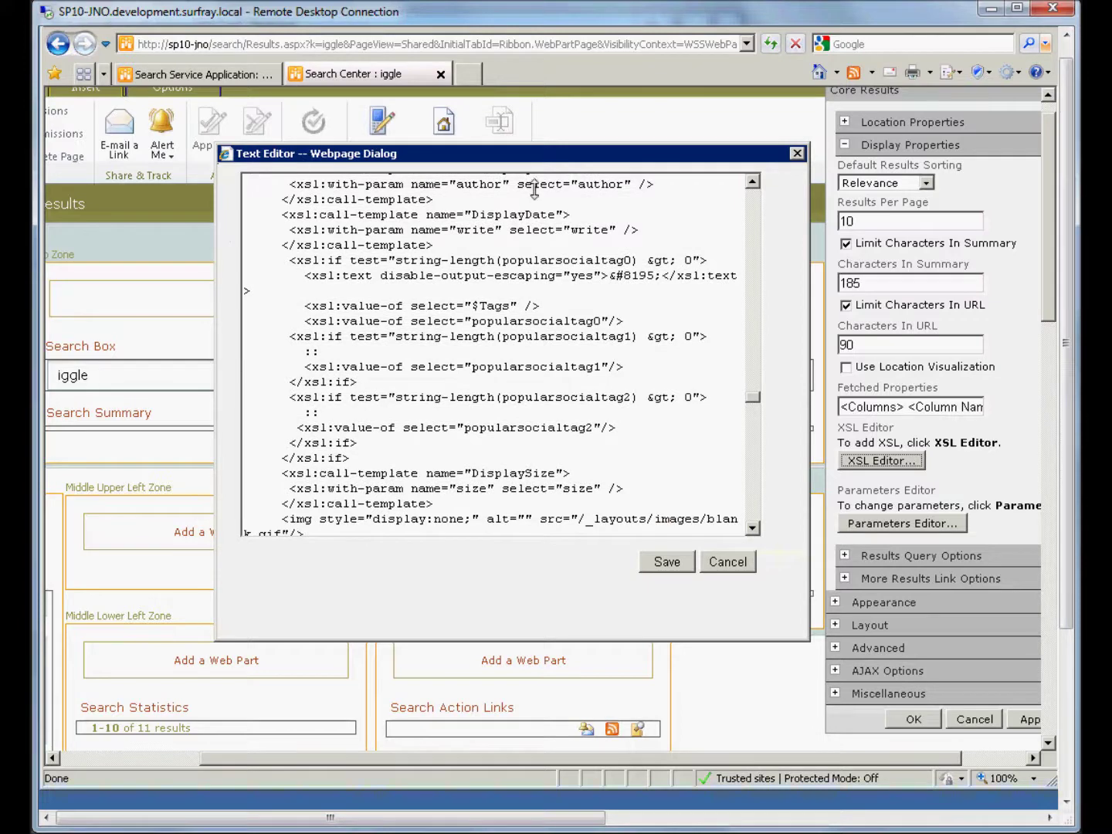
click(751, 181)
click(751, 180)
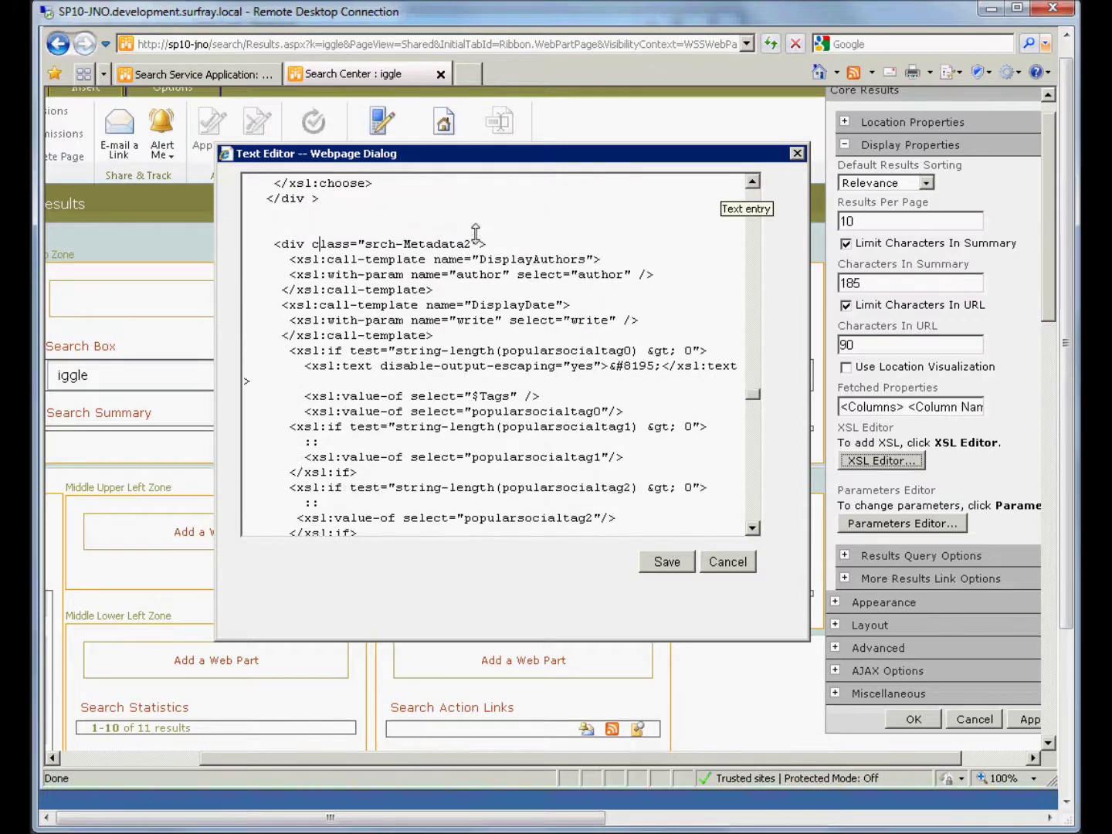
scroll(756, 528, down, 4)
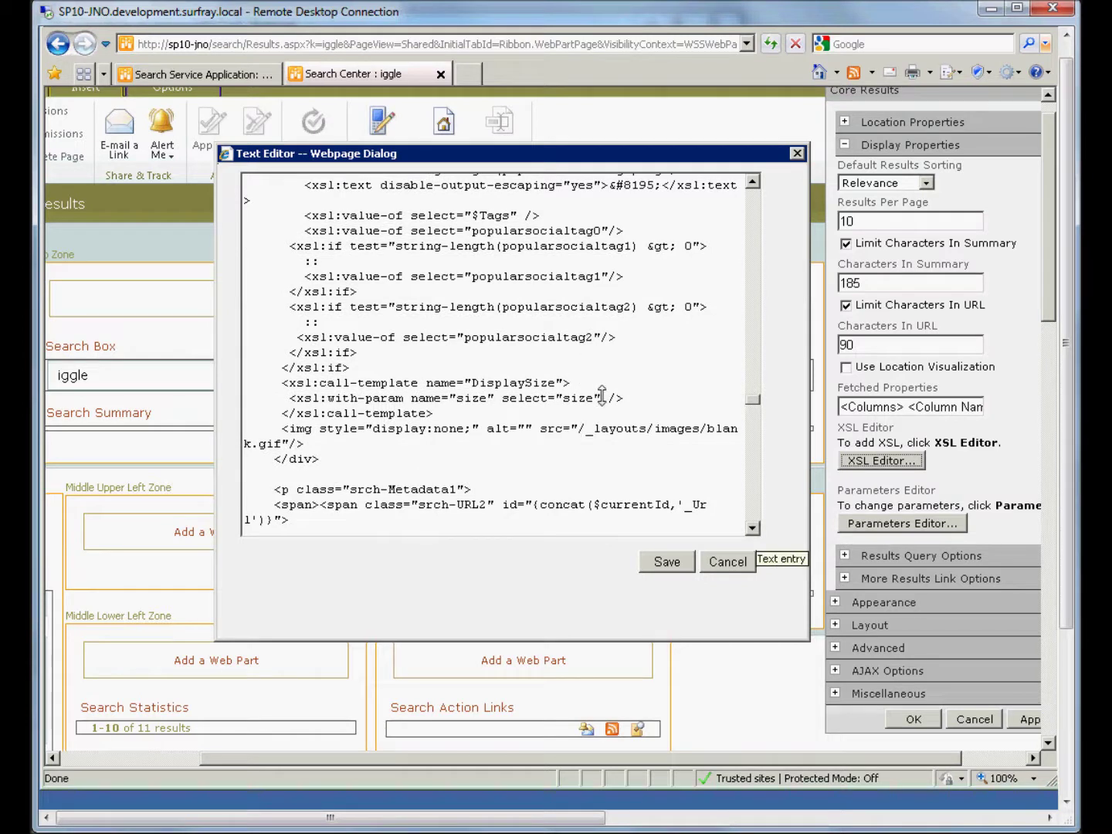
click(479, 417)
drag(328, 406, 274, 382)
Paste the DisplayCType call after DisplaySize, tidy the blank lines, and save the XSL.
click(473, 414)
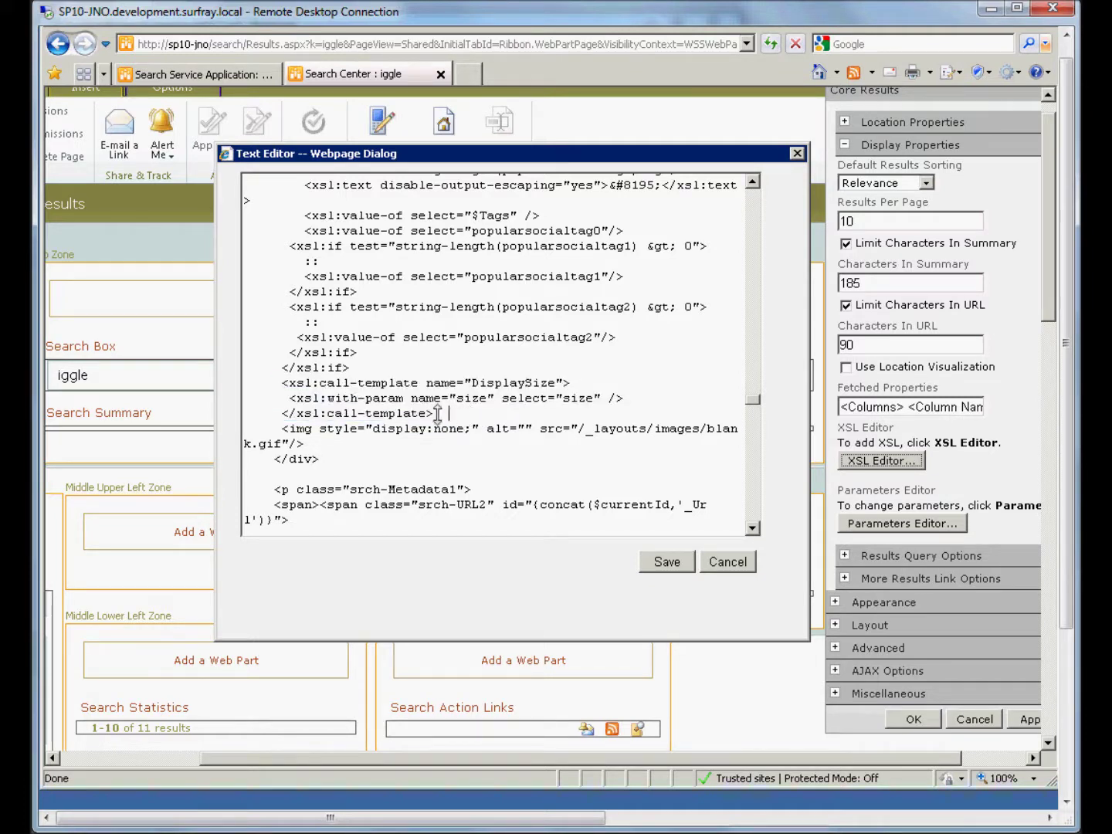
key(Return)
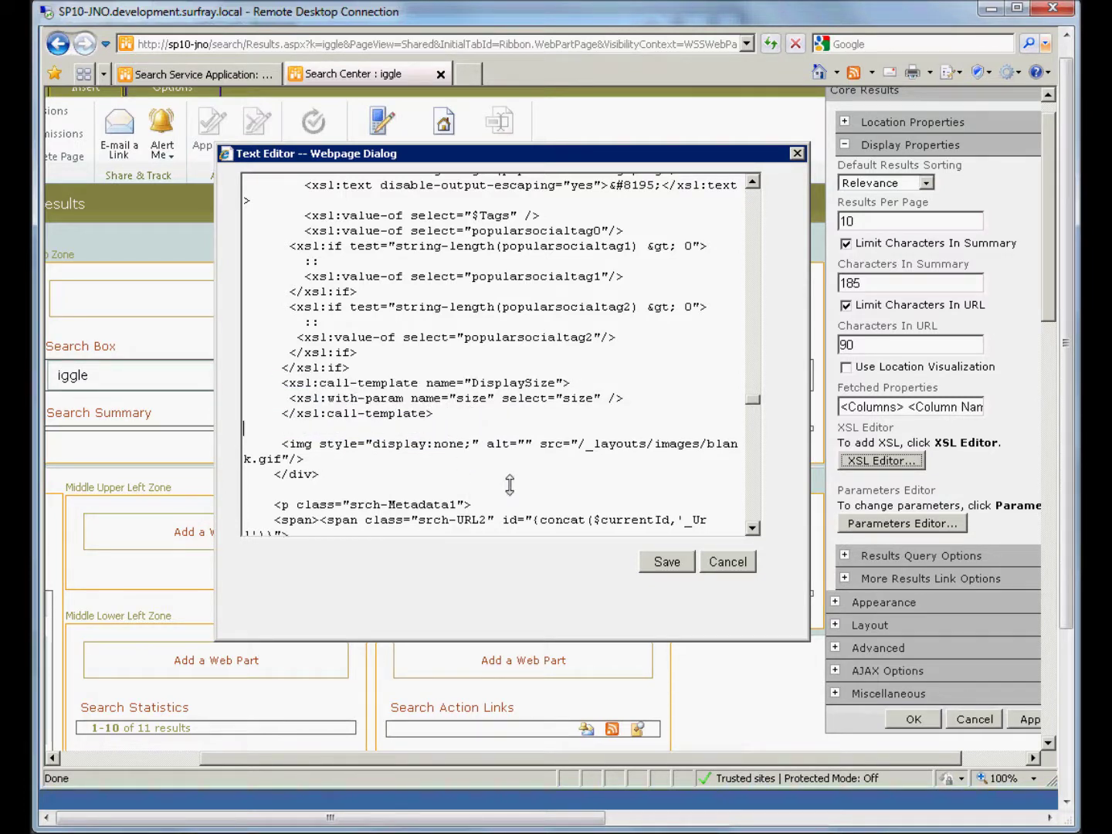
key(ctrl+v)
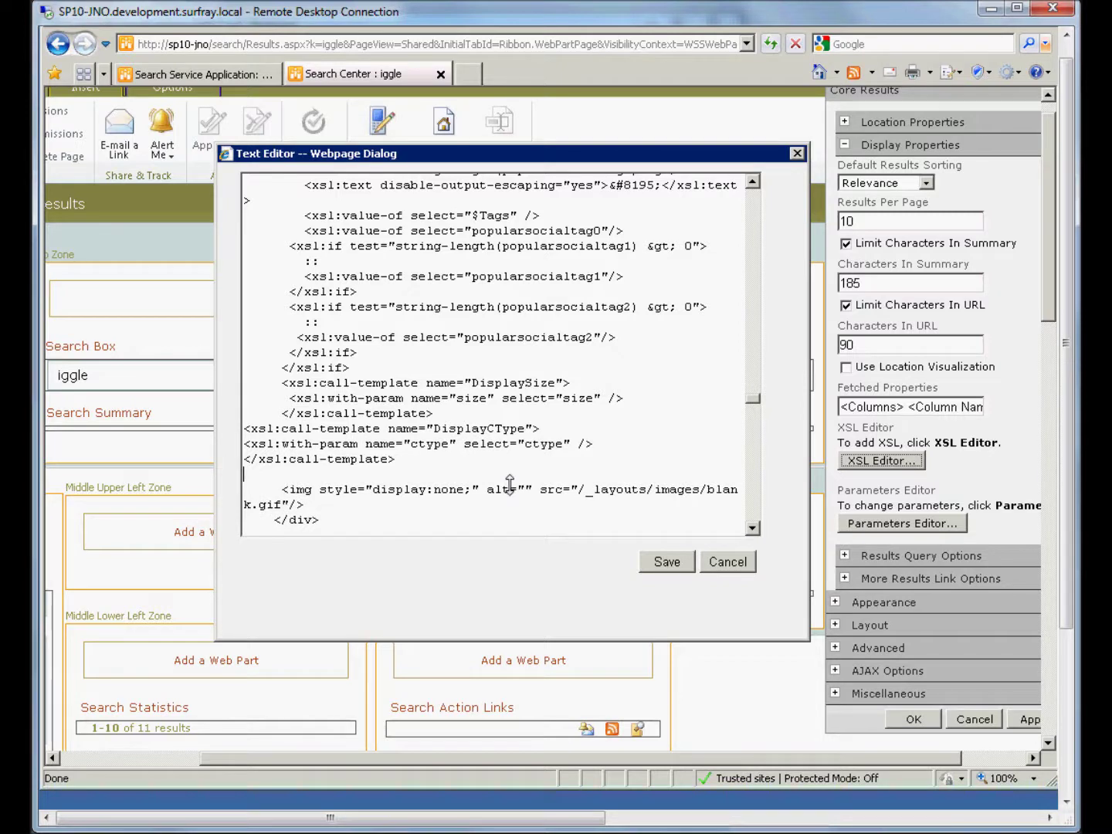
key(BackSpace)
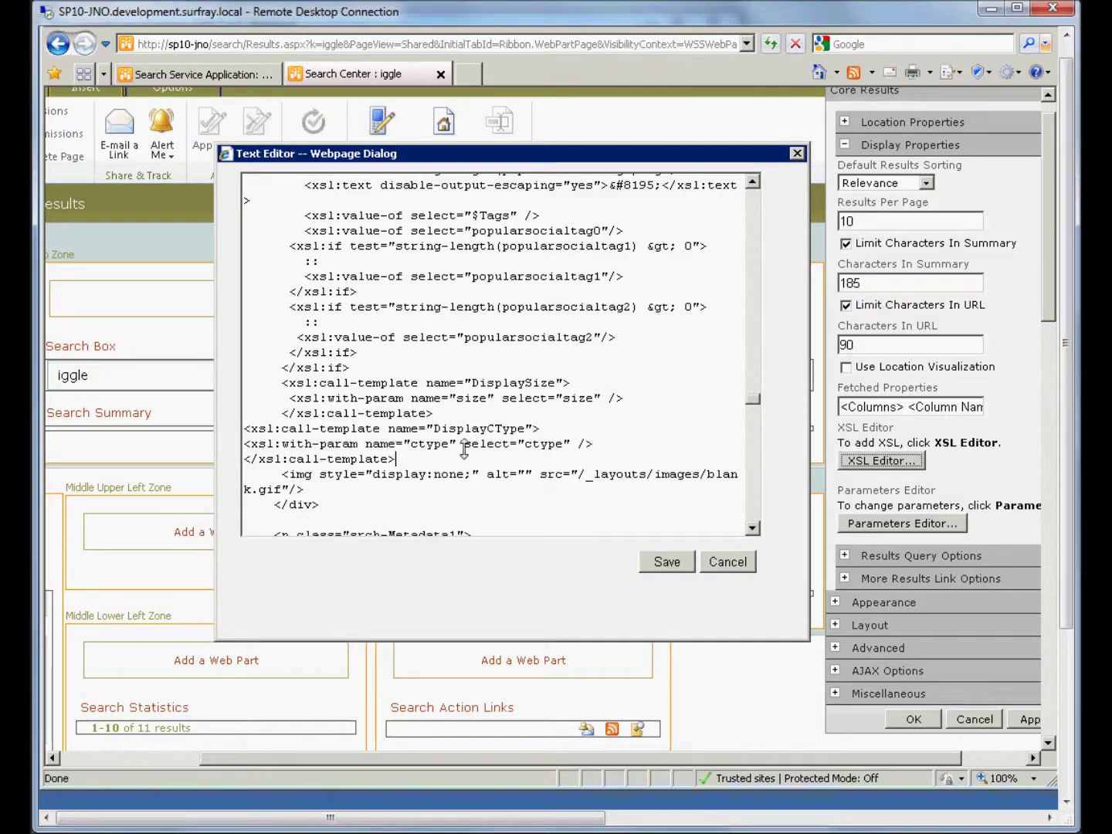
click(484, 425)
key(Return)
click(415, 463)
key(Return)
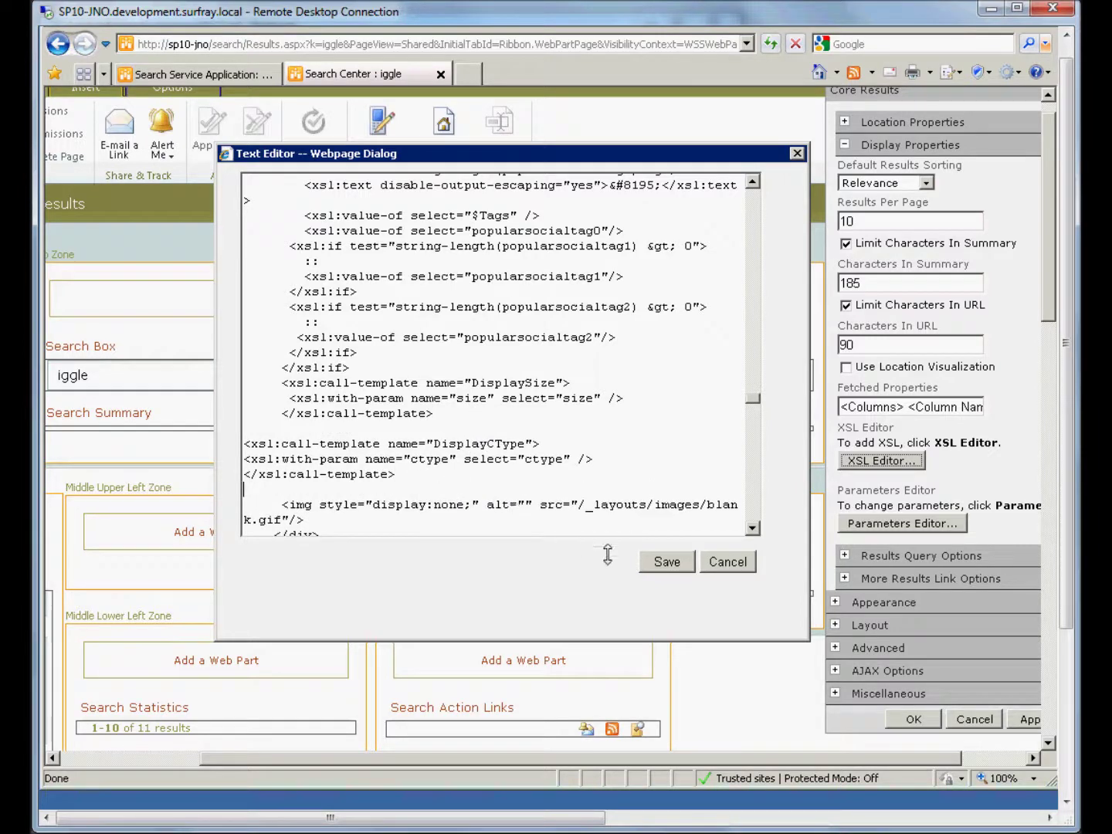
click(665, 561)
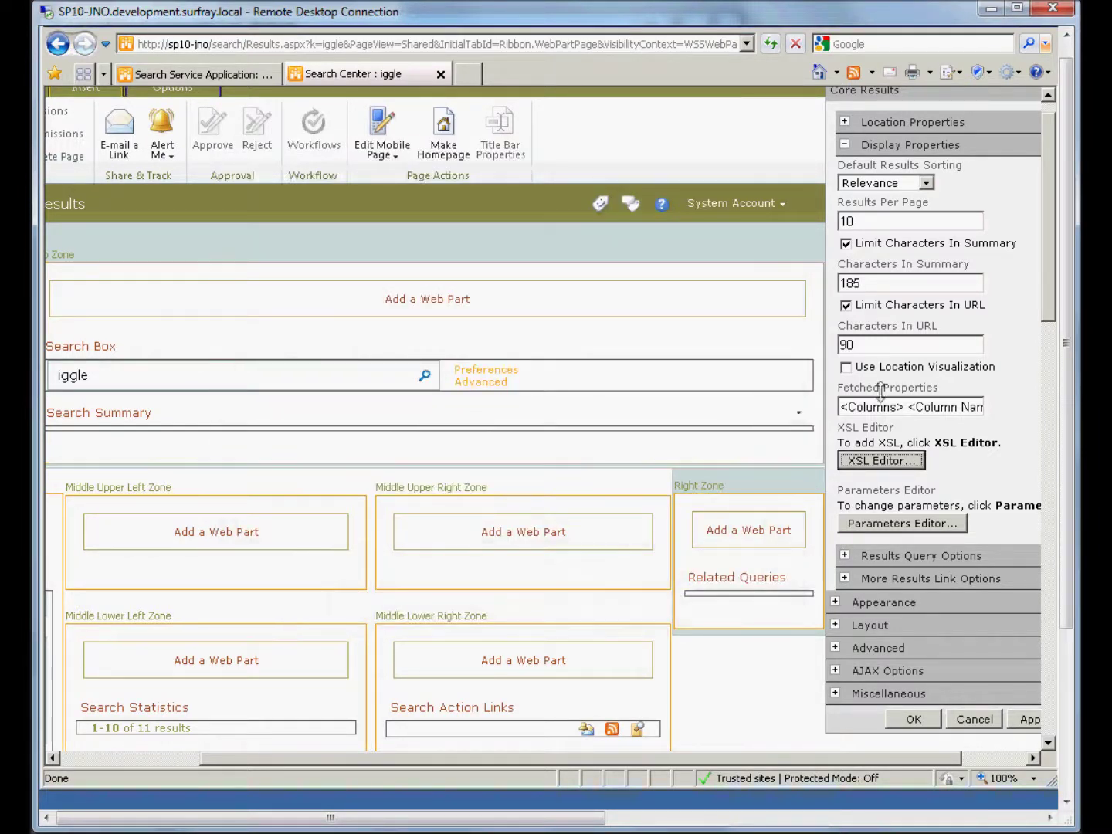
Apply the web part settings, stop editing, and highlight 'Type: Document' in the first result.
click(914, 719)
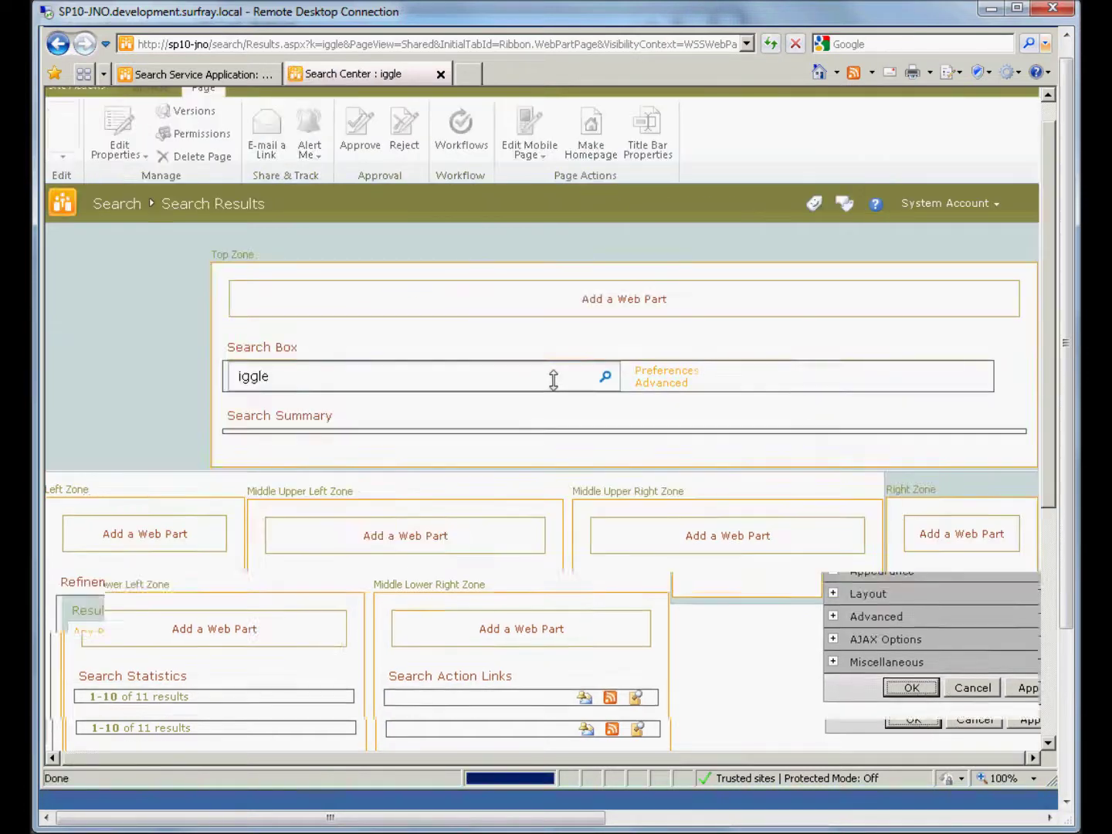
click(80, 127)
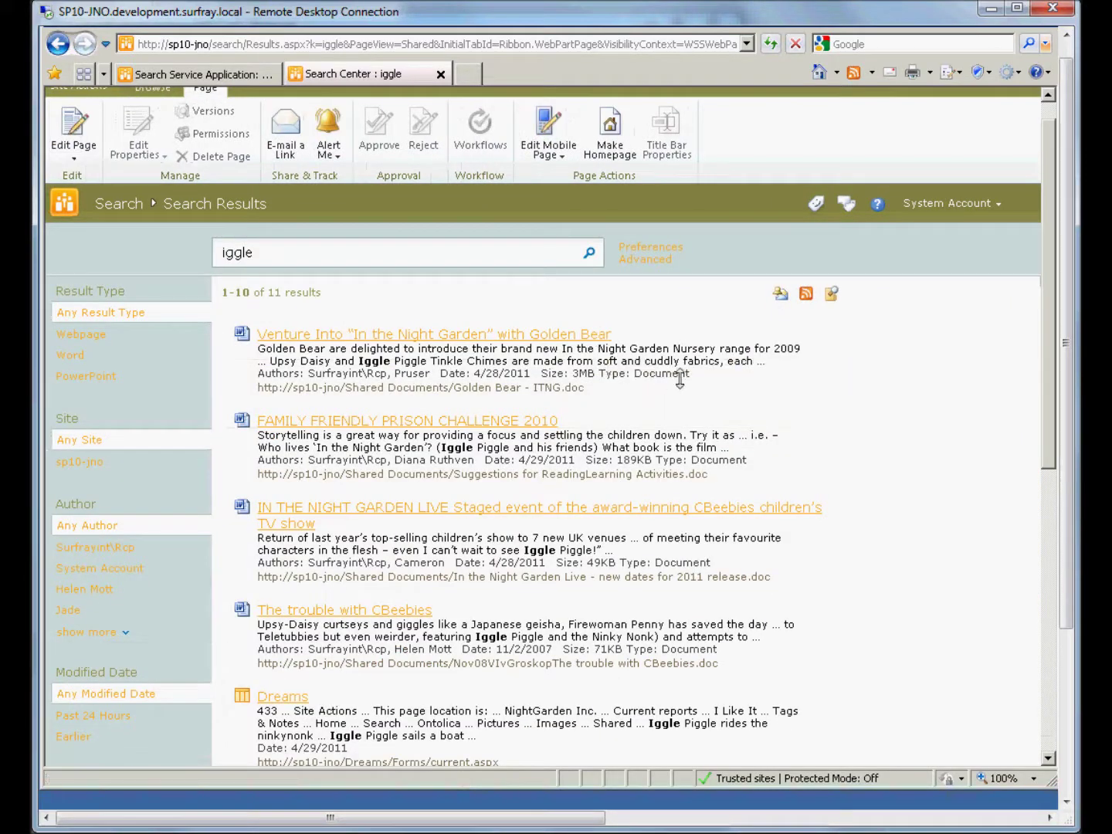
drag(689, 374, 598, 373)
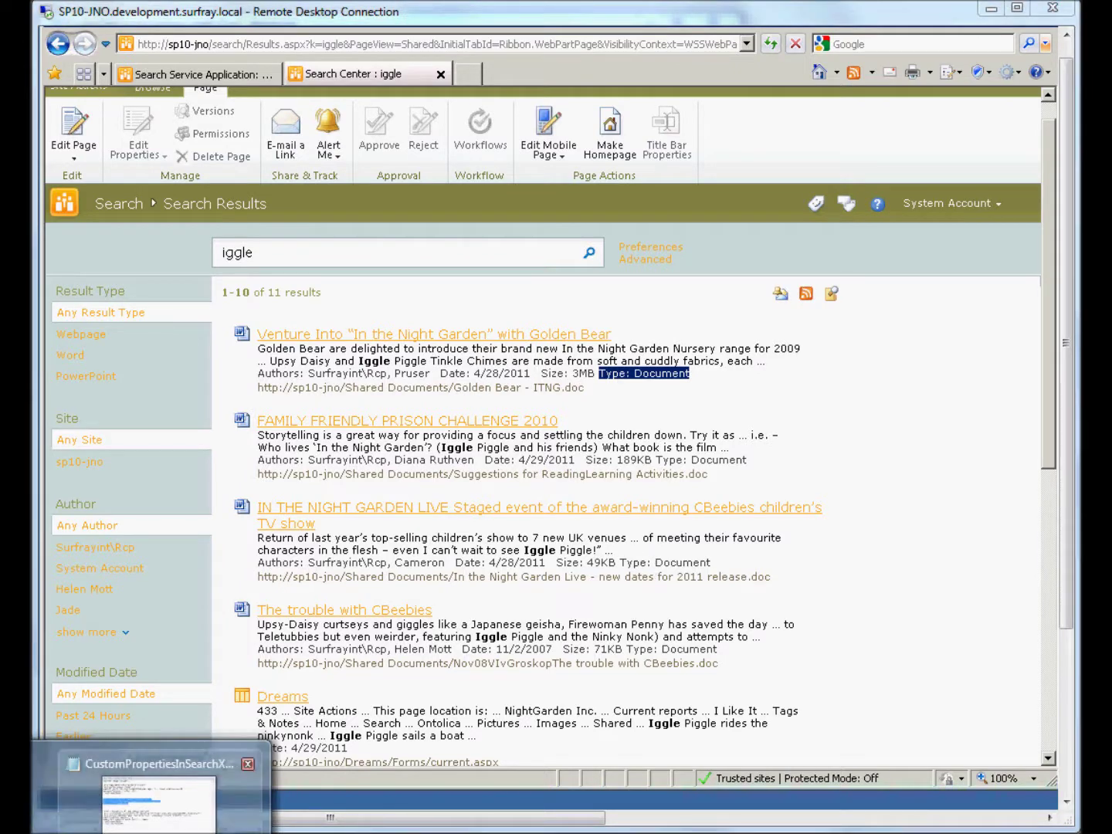
click(80, 826)
click(217, 209)
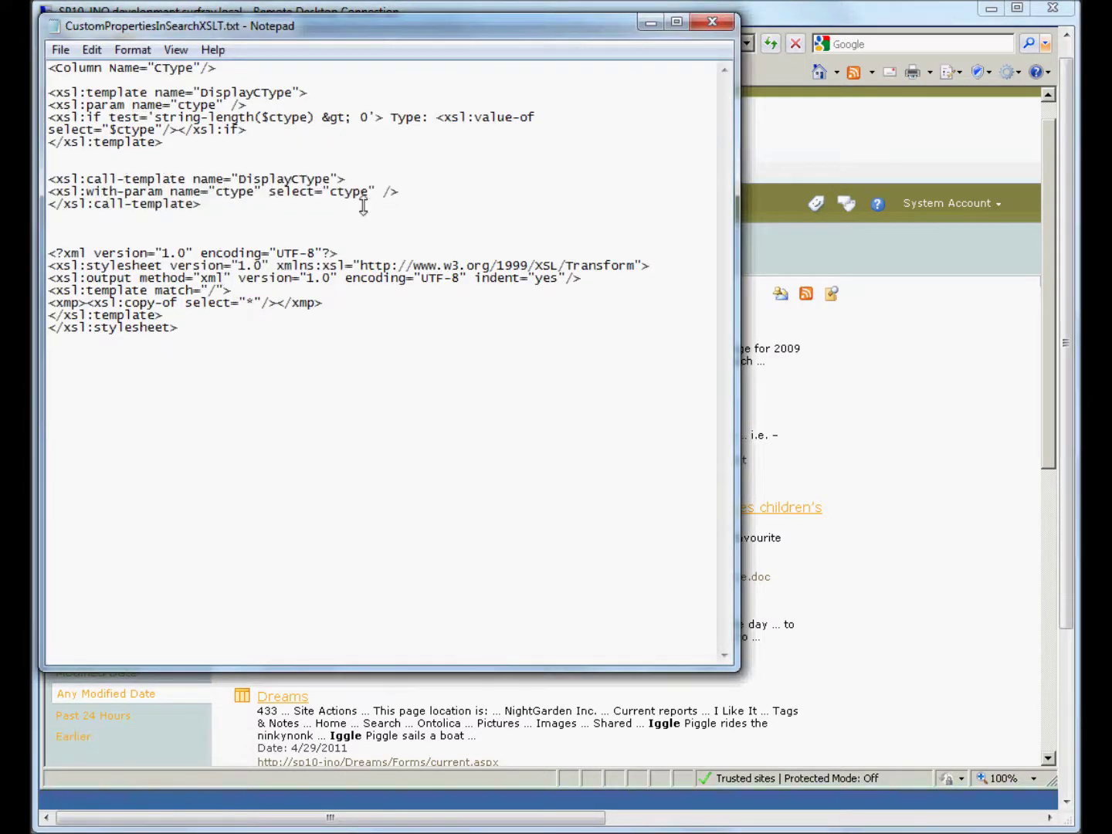
drag(370, 191, 338, 194)
click(313, 224)
click(610, 353)
click(1053, 406)
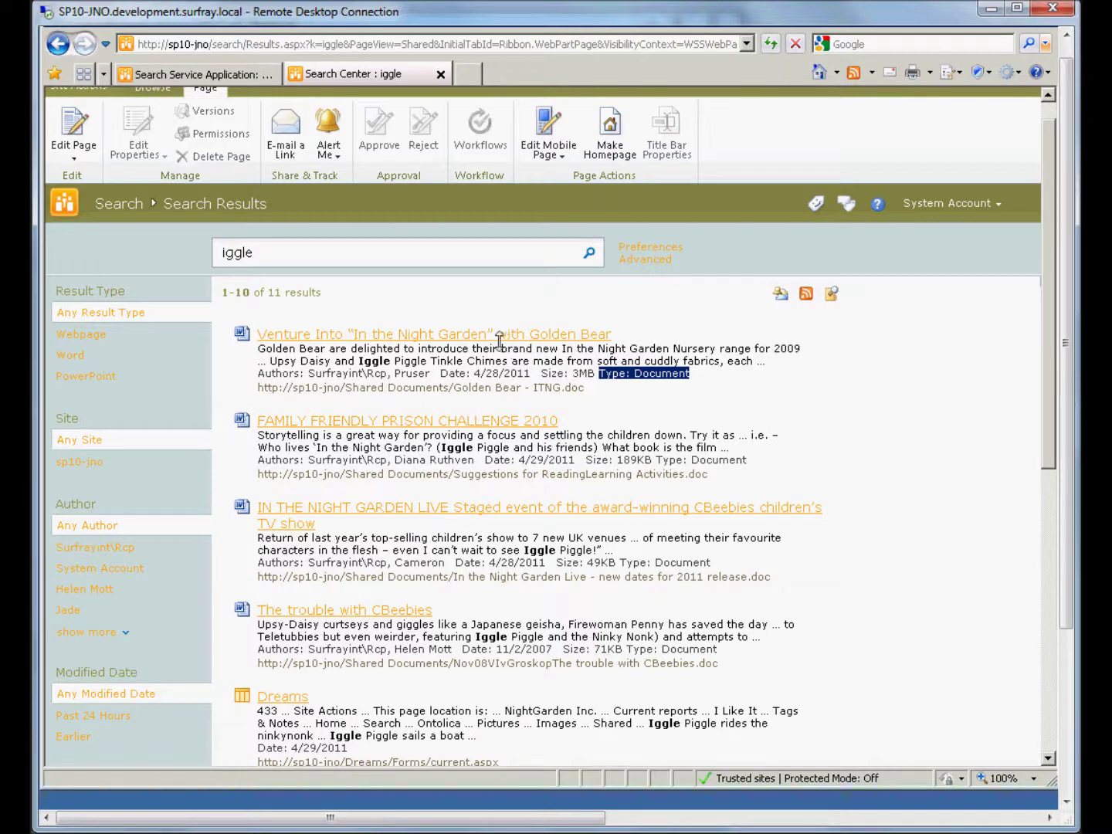
click(78, 141)
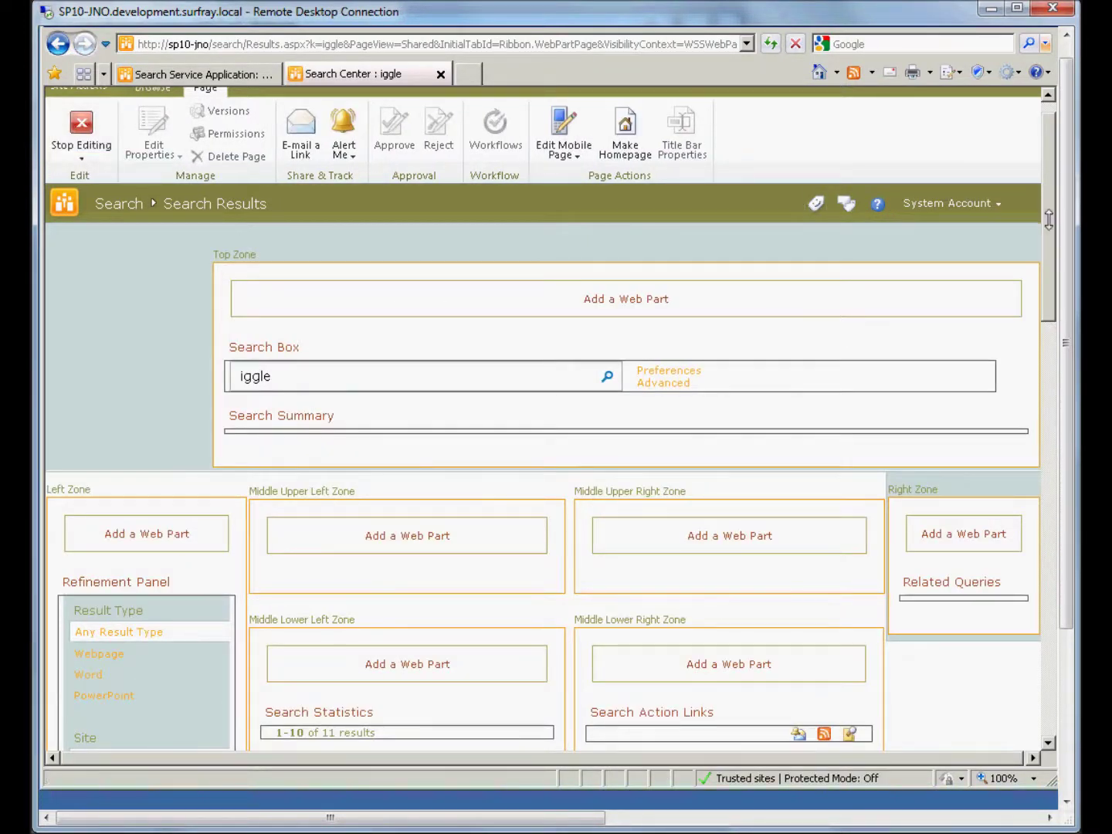
Edit the Search Core Results web part, expand Display Properties, and launch the XSL Editor.
drag(1049, 281, 1055, 461)
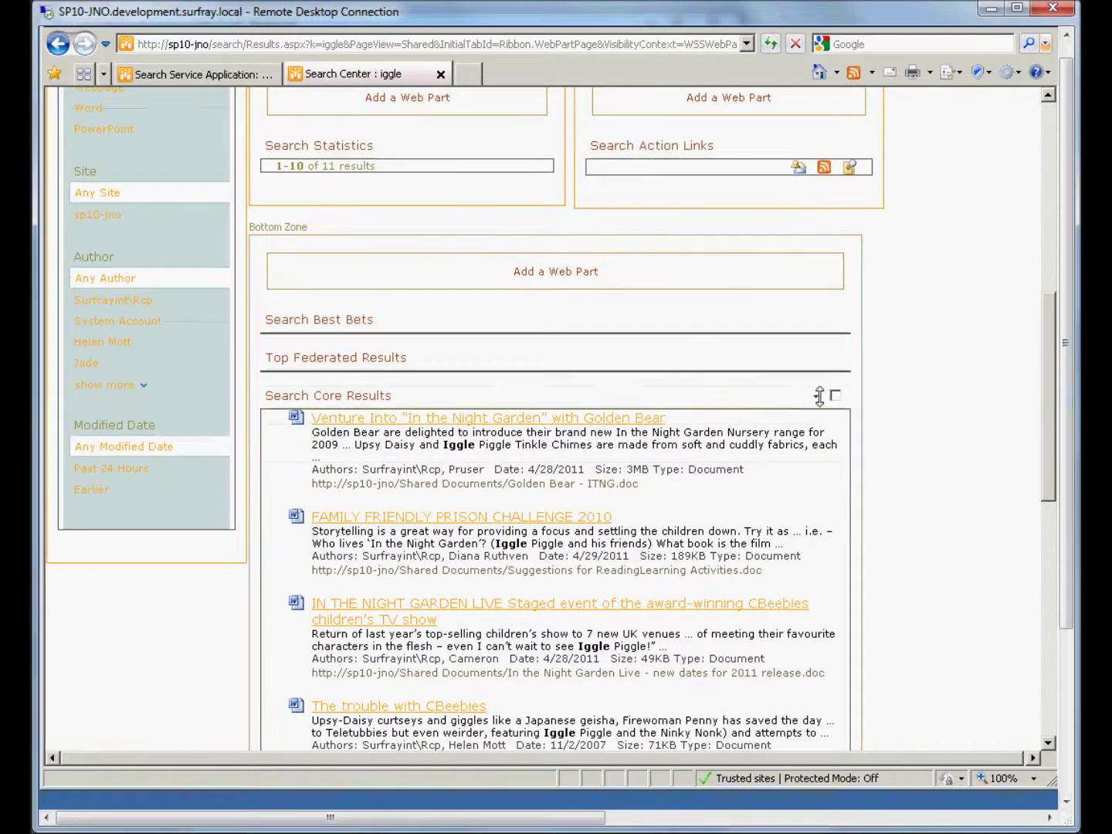
click(816, 396)
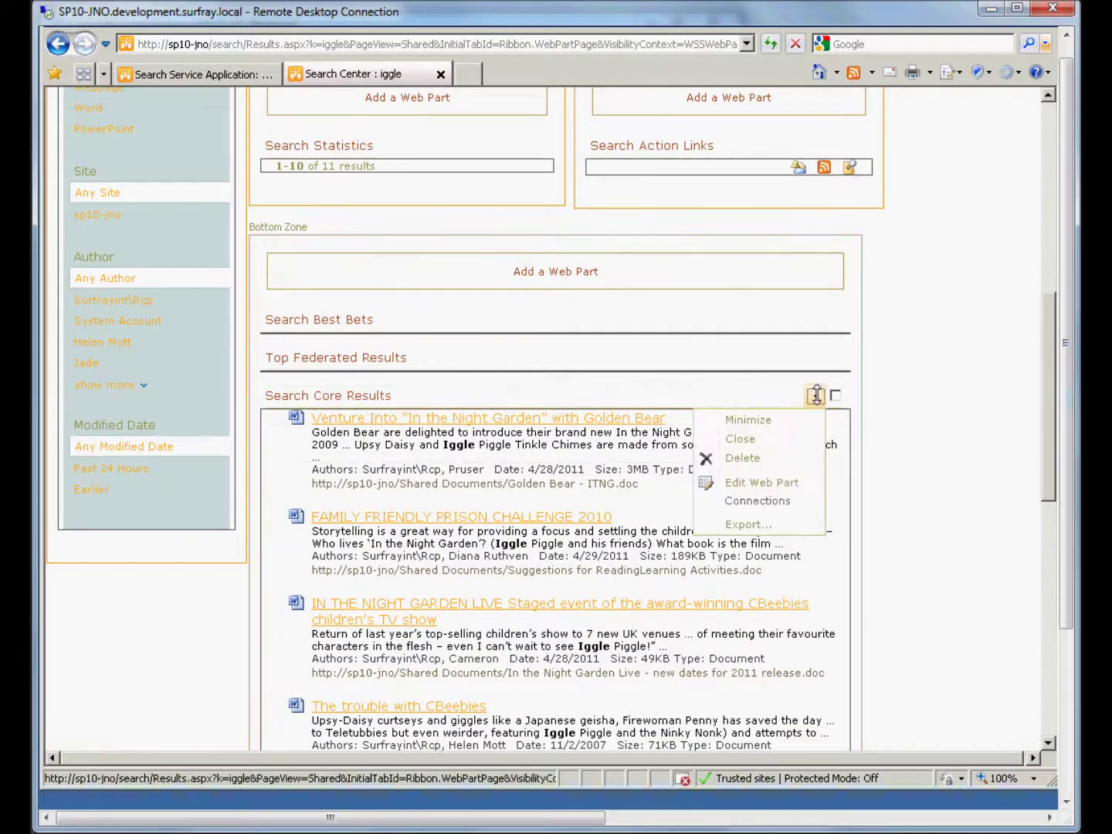
click(759, 482)
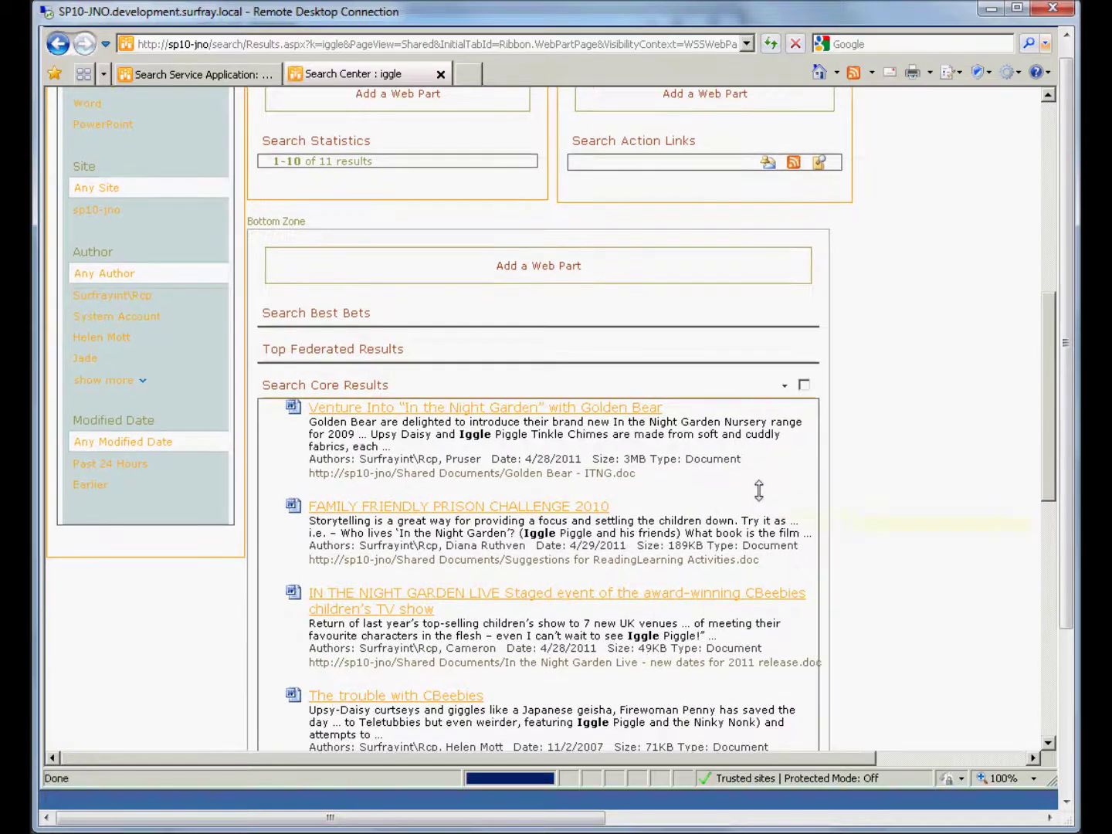
drag(584, 757, 991, 727)
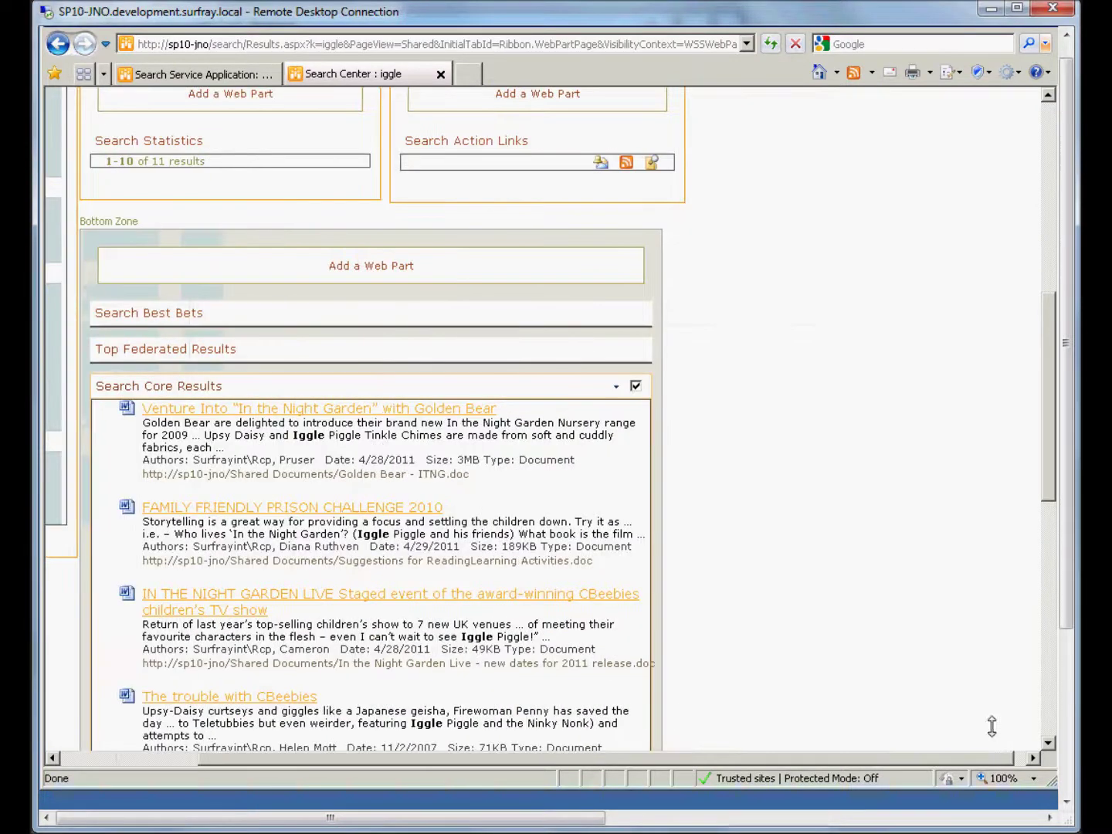
drag(1071, 434, 1072, 420)
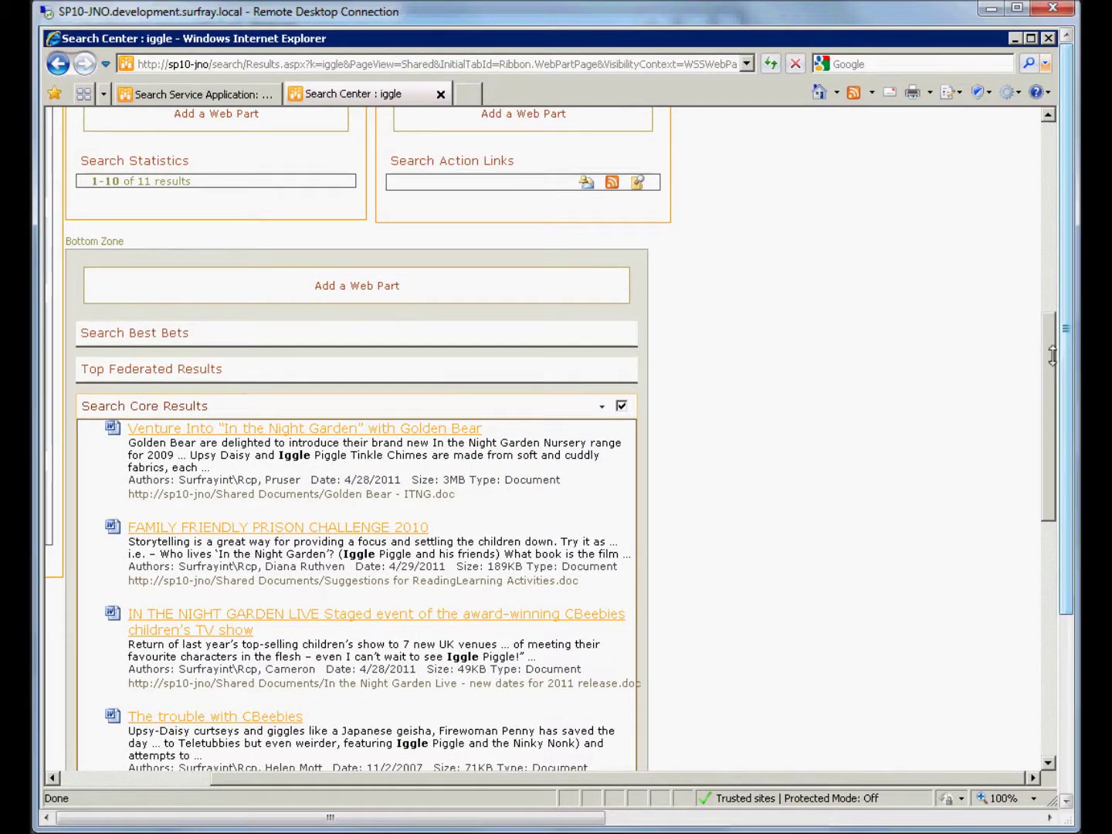
click(1050, 267)
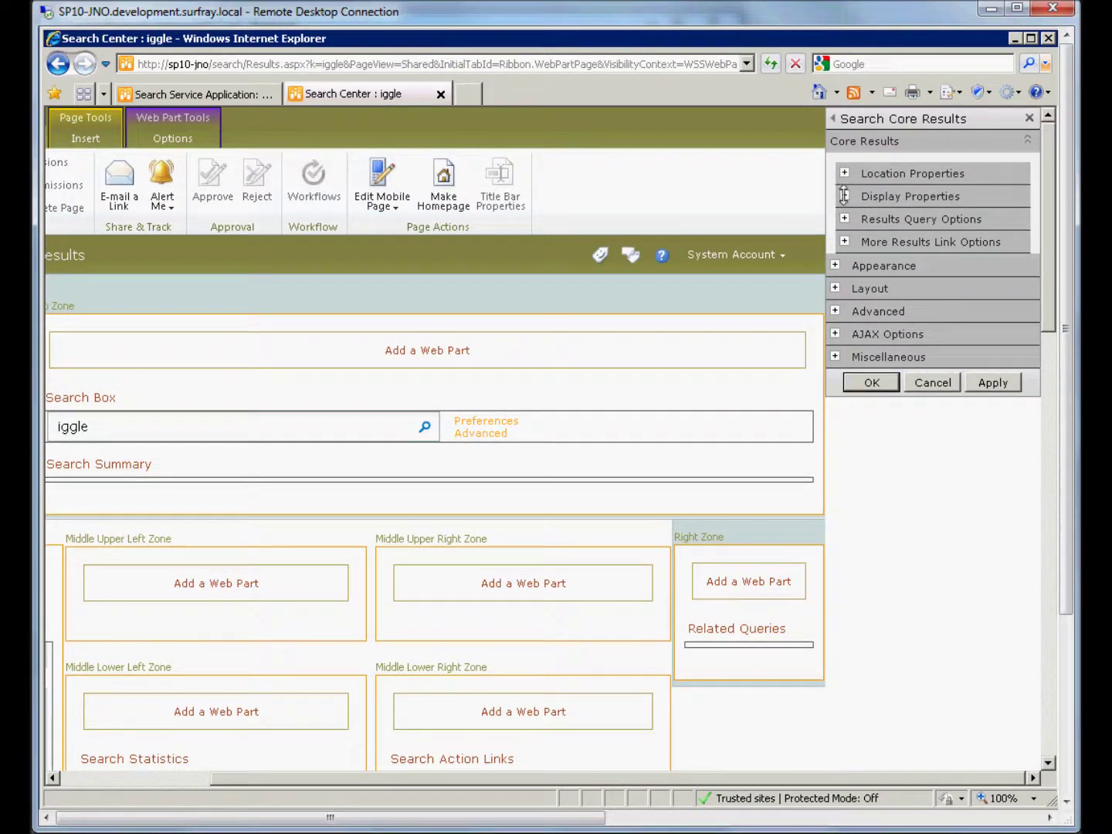
click(841, 195)
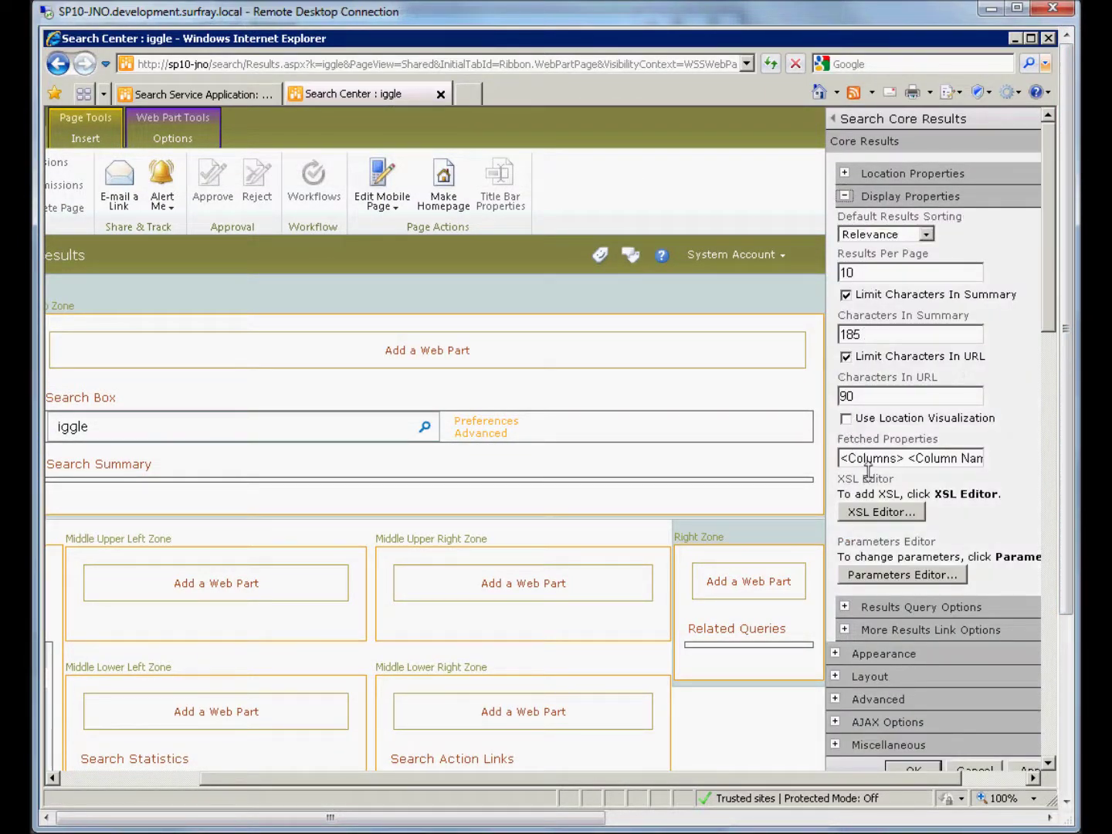
click(881, 512)
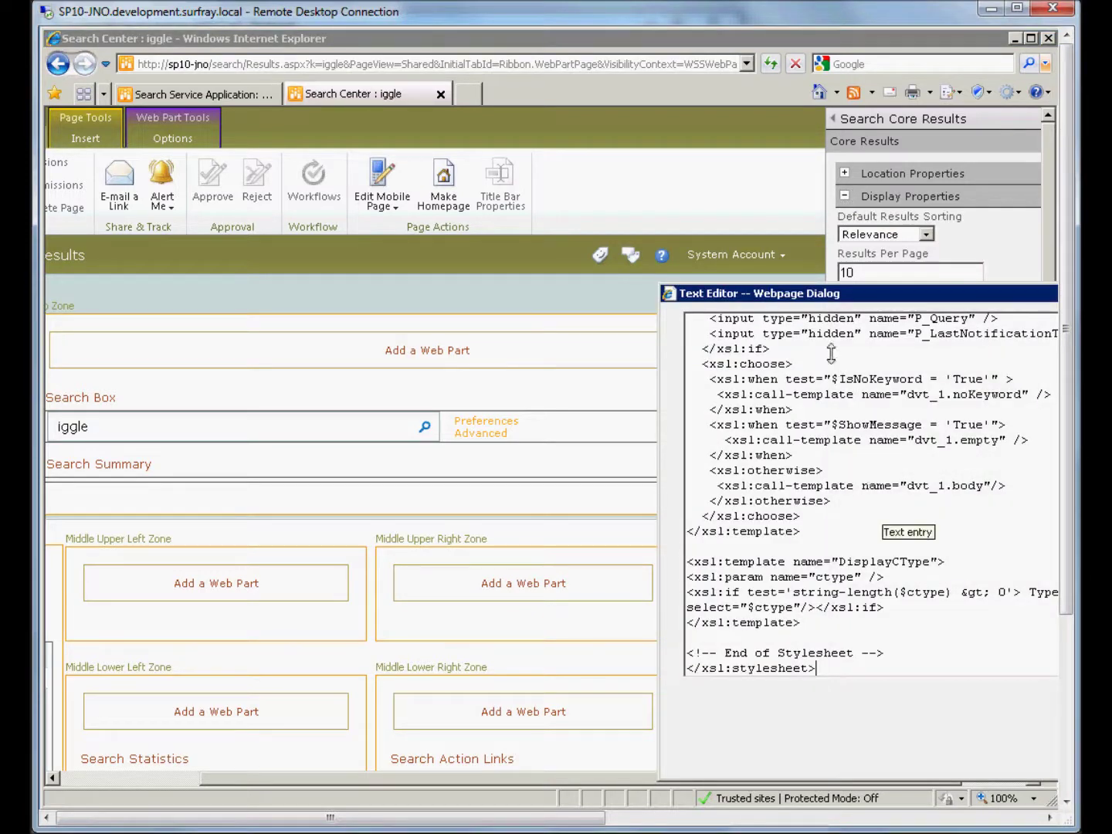
Copy the raw-XML stylesheet block at the bottom of the Notepad snippets file.
right_click(822, 377)
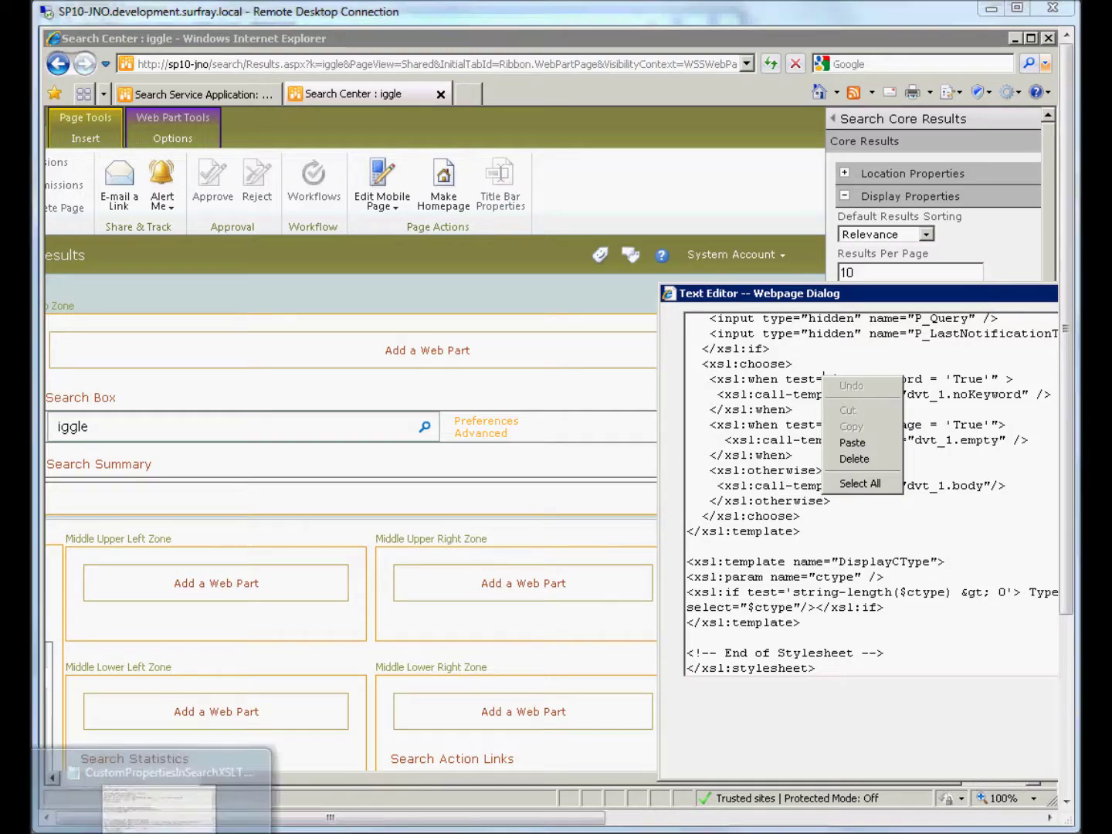
click(184, 816)
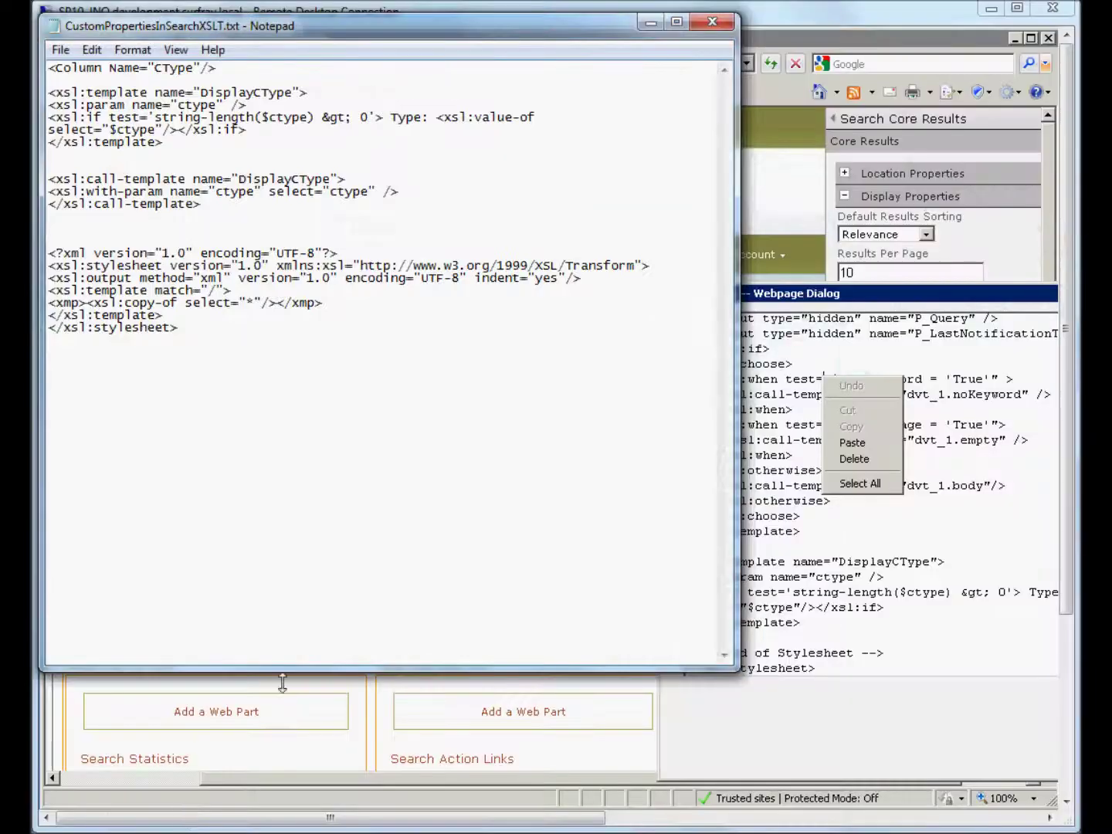
key(ctrl+a)
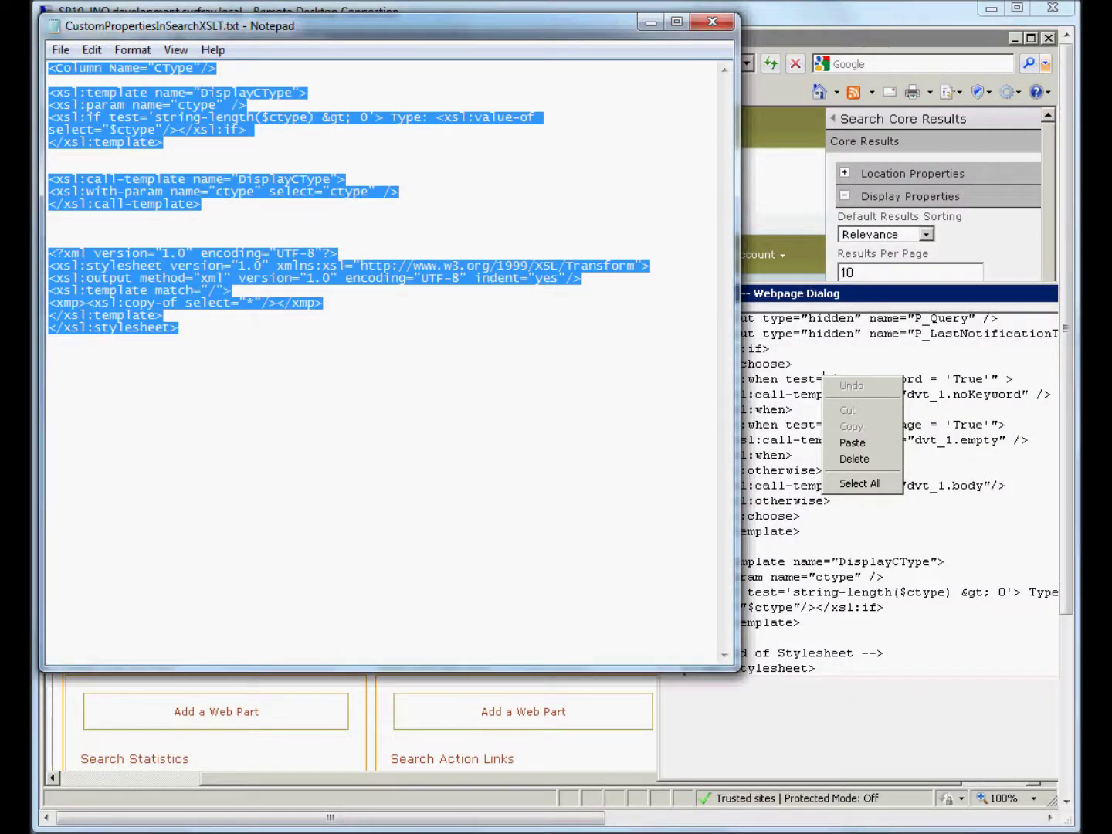
drag(239, 331, 33, 253)
key(ctrl+c)
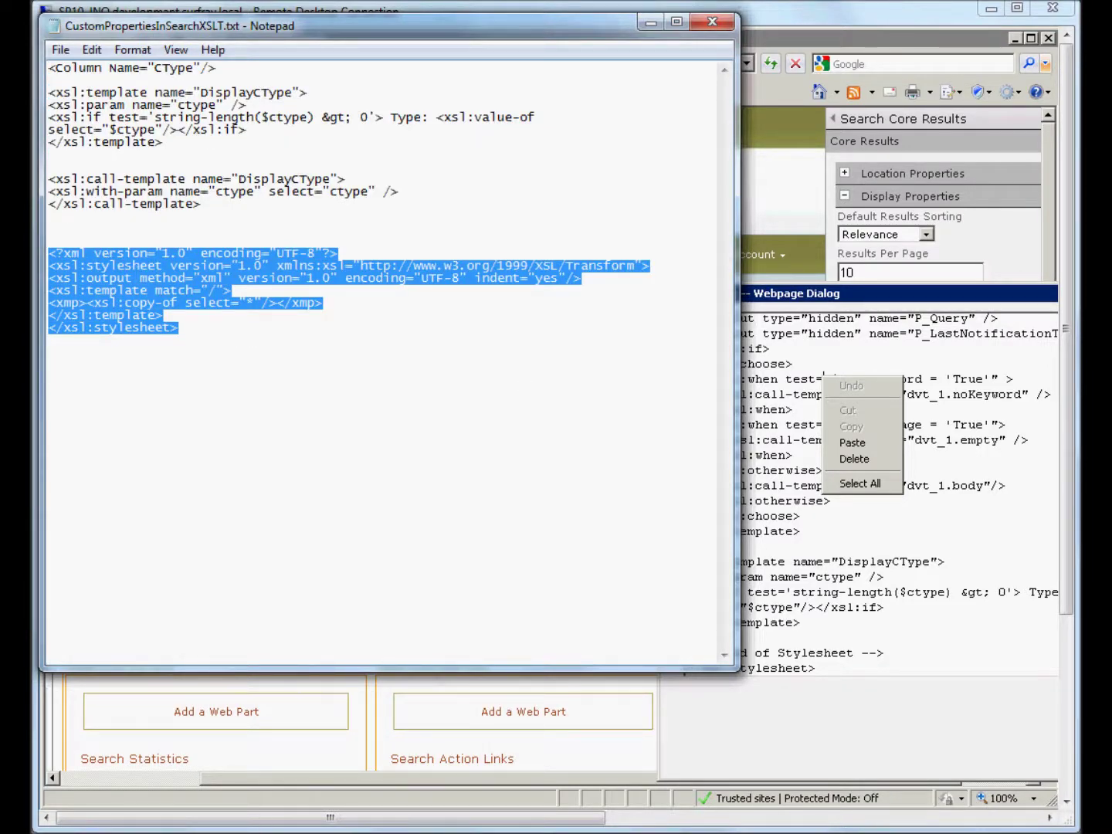
key(alt+Tab)
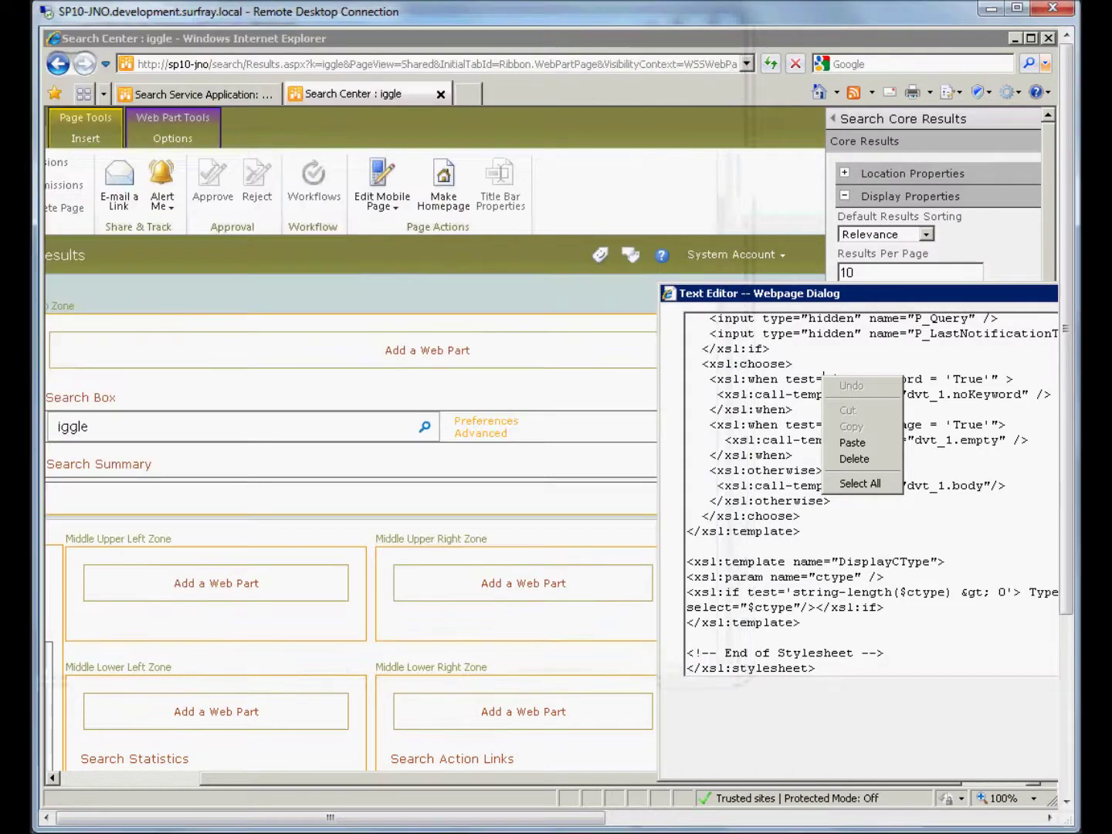
Replace the entire core results XSL with the copied raw-XML stylesheet and save it.
click(1026, 483)
drag(962, 293, 665, 199)
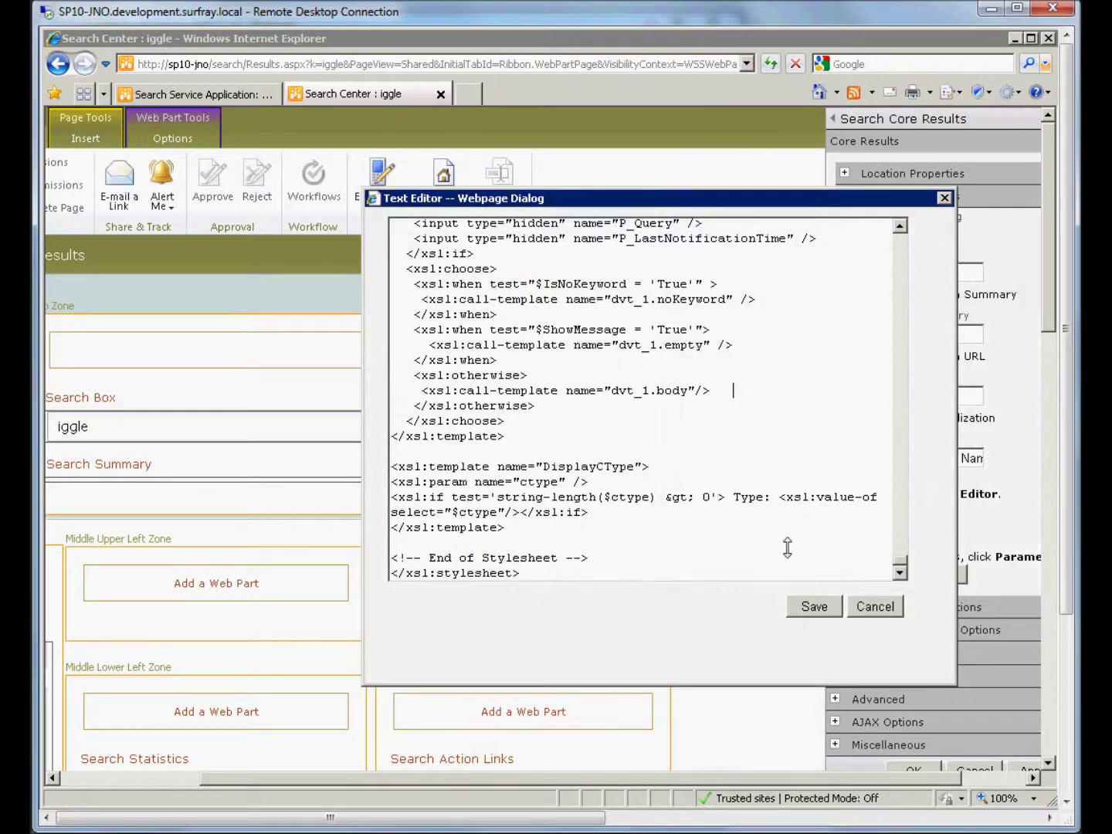
right_click(564, 435)
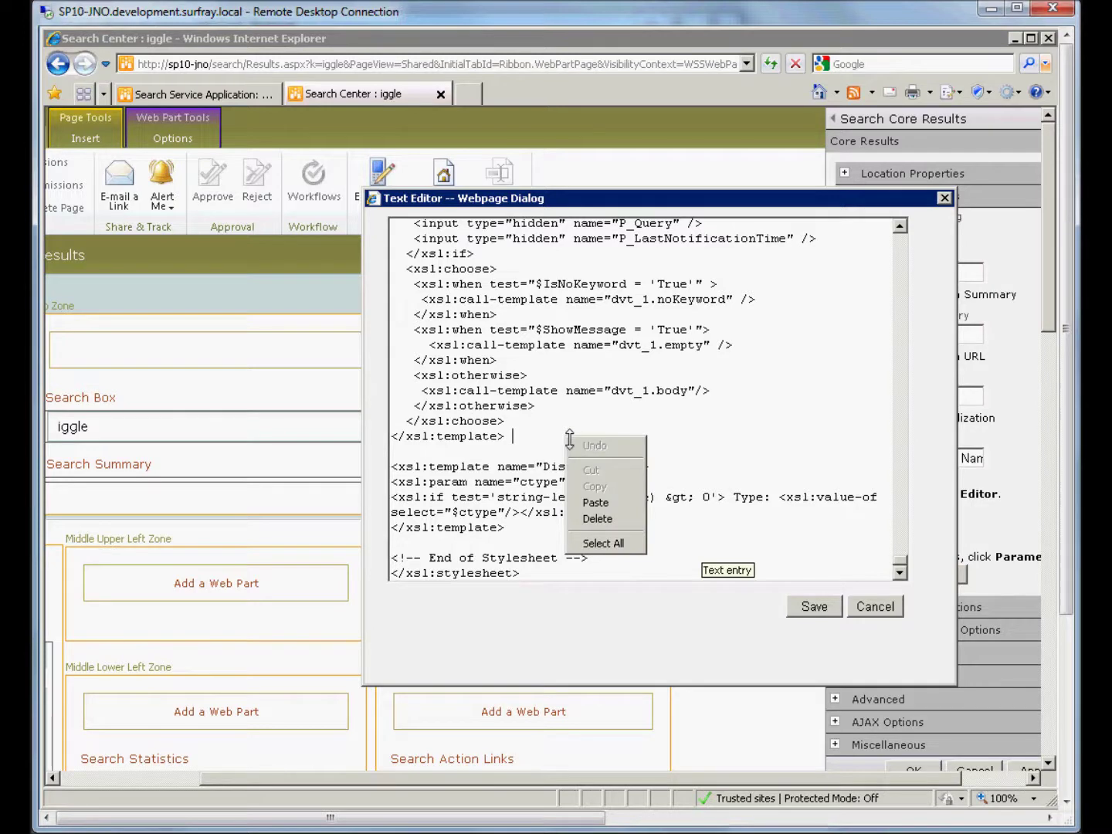
click(606, 545)
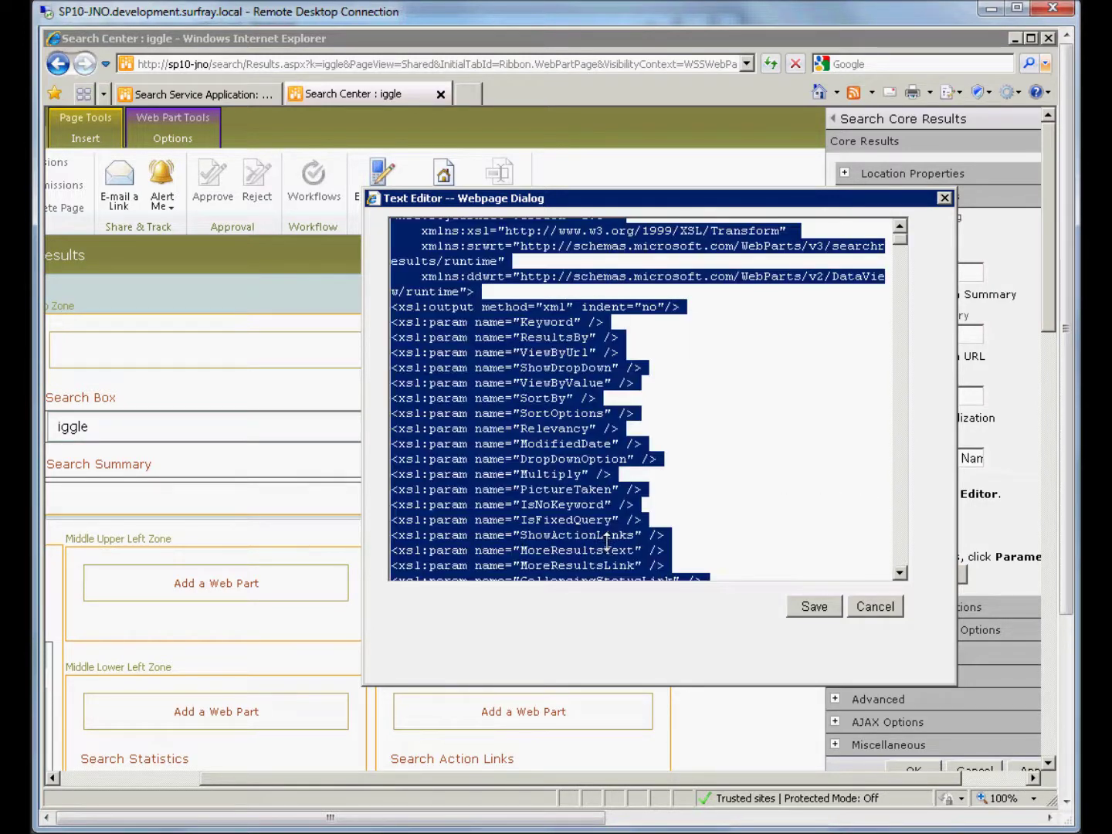
key(ctrl+v)
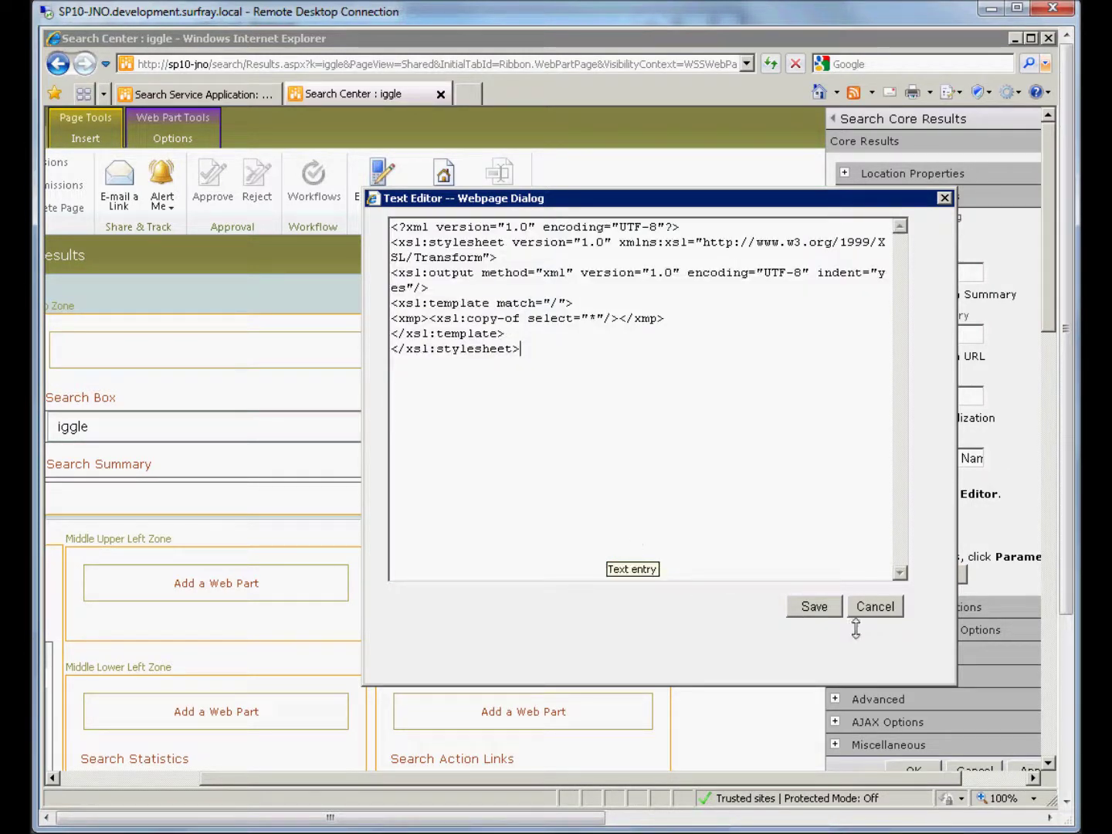
click(814, 606)
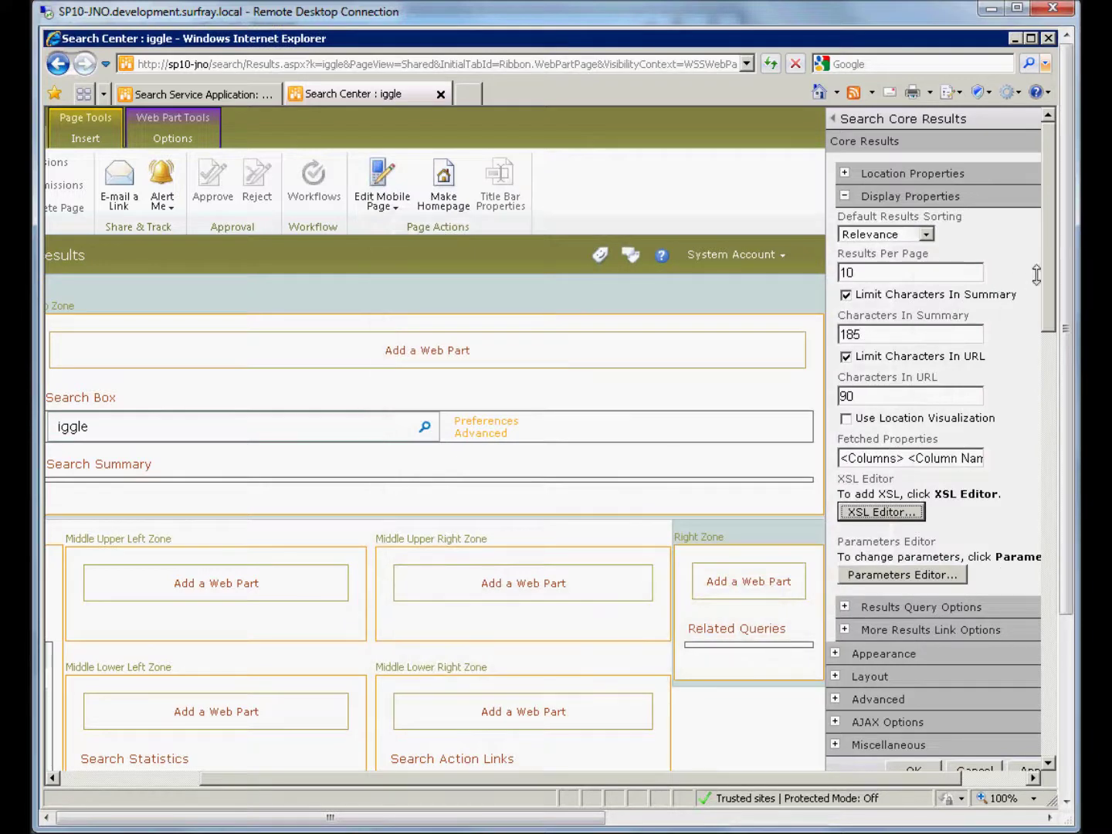
Reopen the XSL Editor to confirm the raw-XML stylesheet was saved, then close it.
scroll(1066, 324, down, 2)
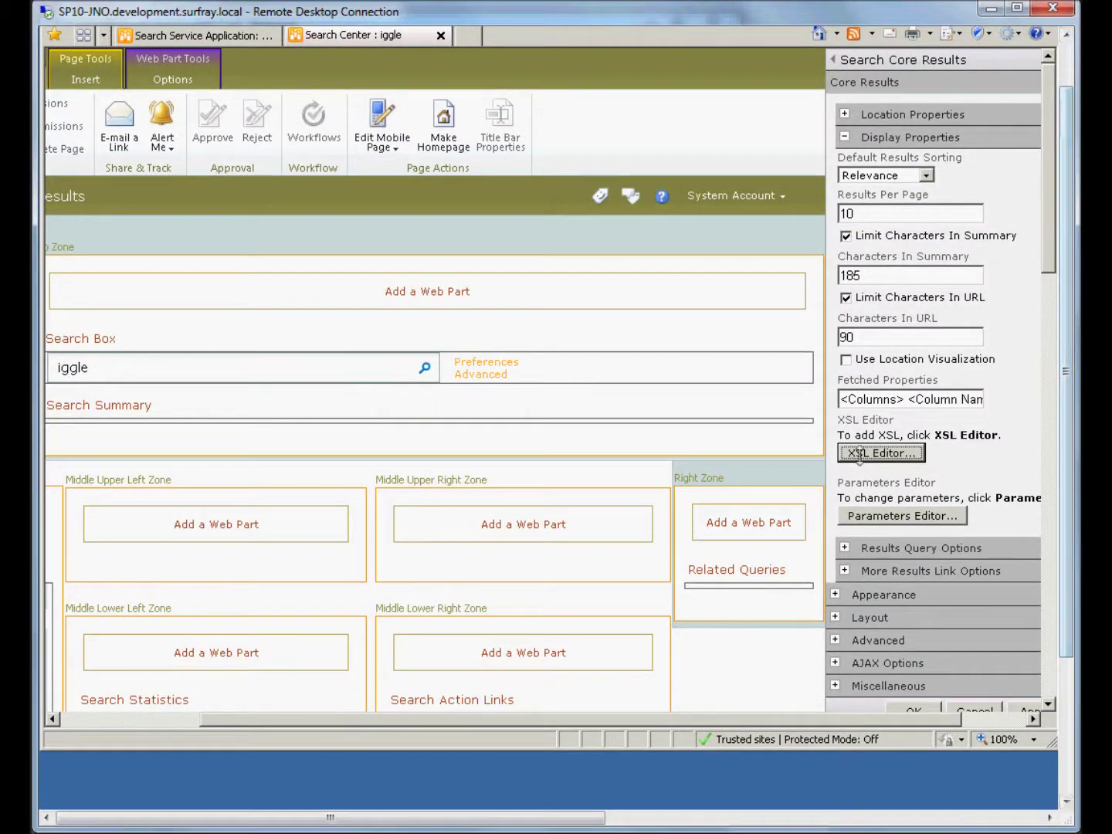
click(861, 453)
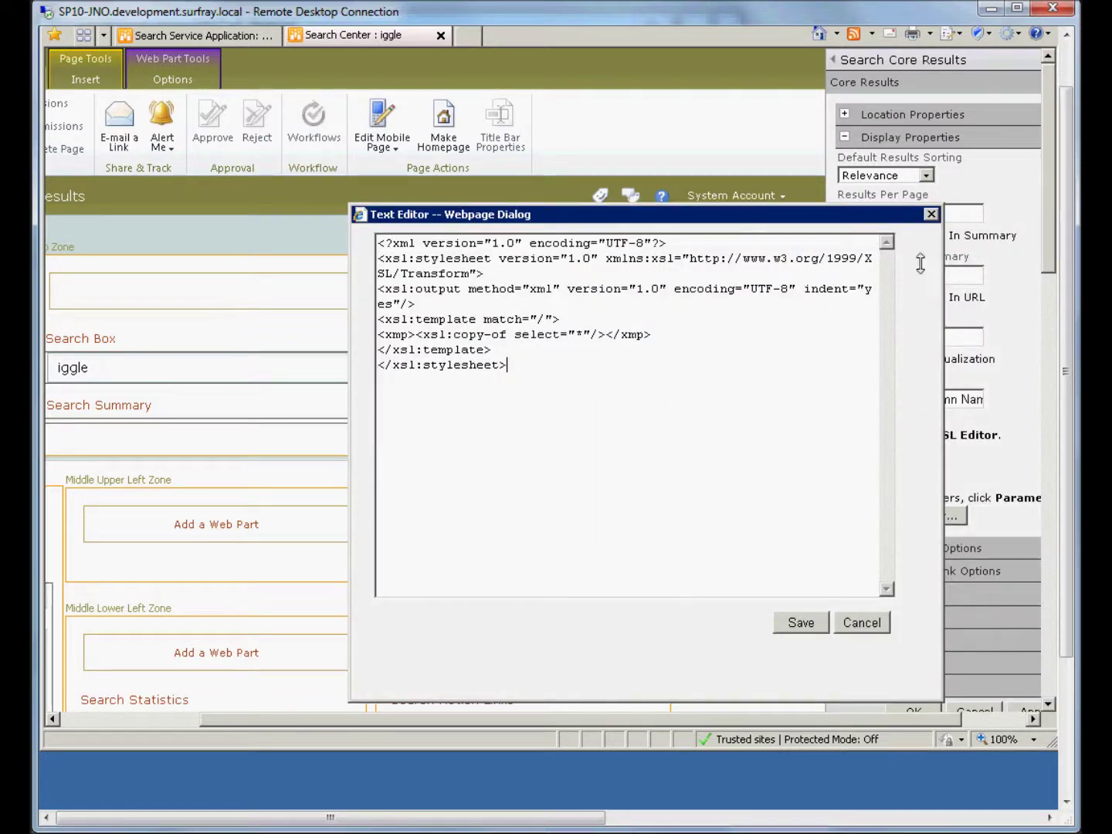
click(930, 212)
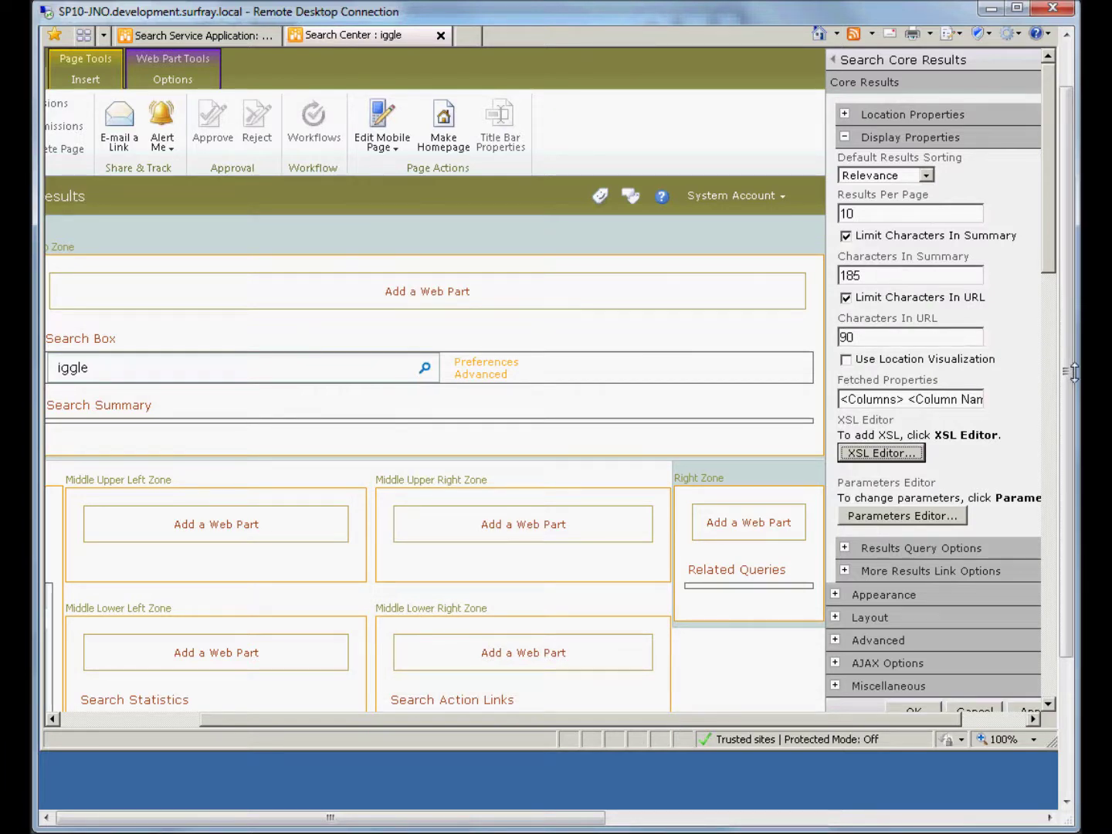
Apply the web part settings with OK and stop editing to show raw XML results.
scroll(1073, 382, down, 1)
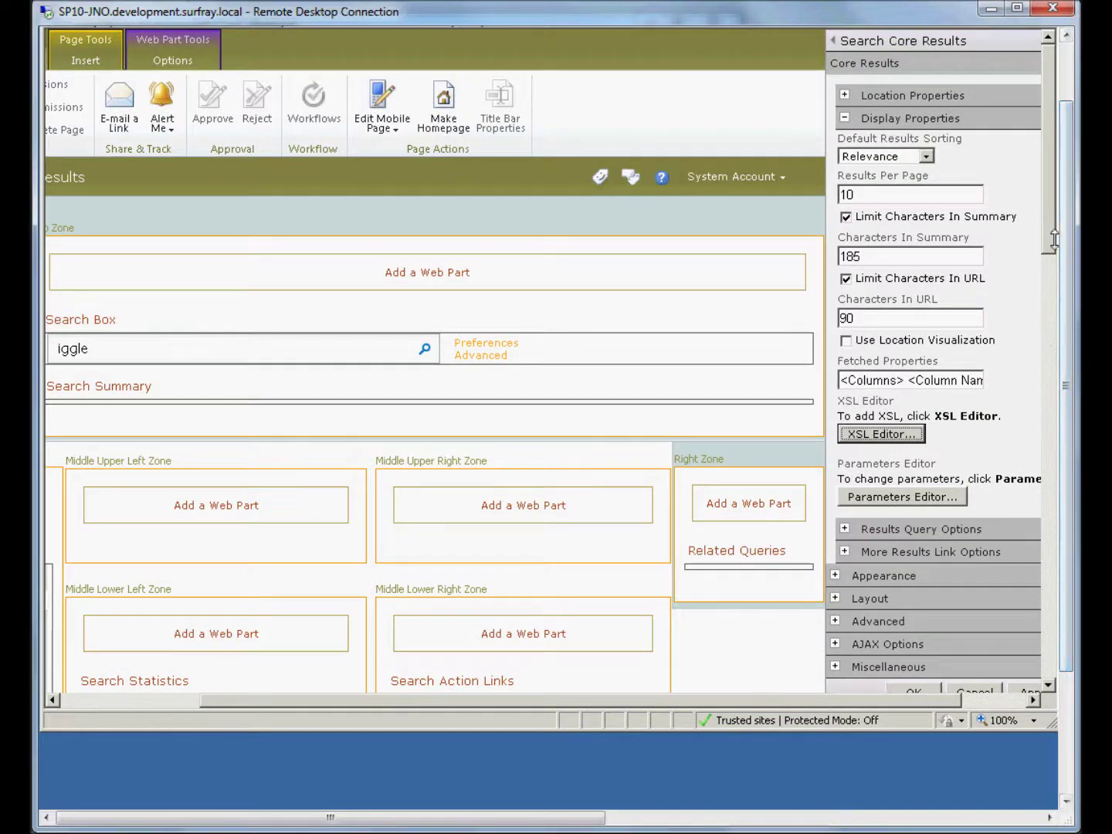
drag(1044, 235, 1051, 296)
scroll(1051, 296, up, 4)
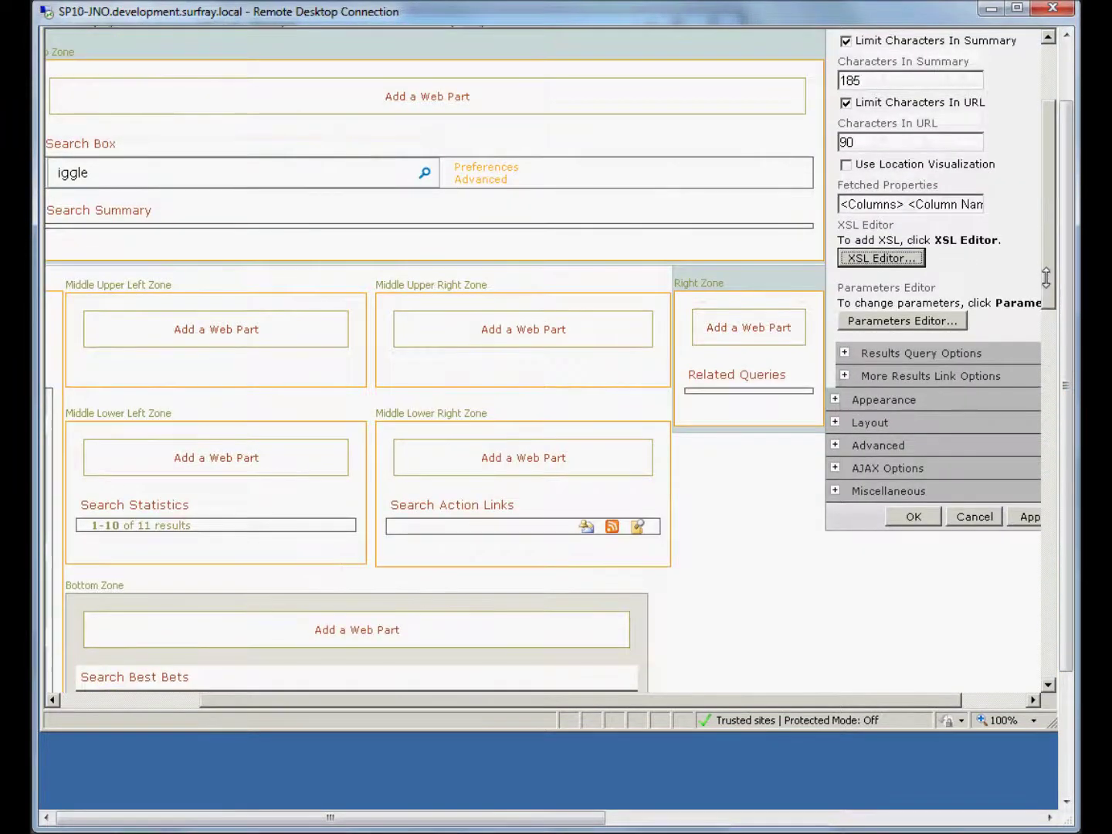
click(914, 549)
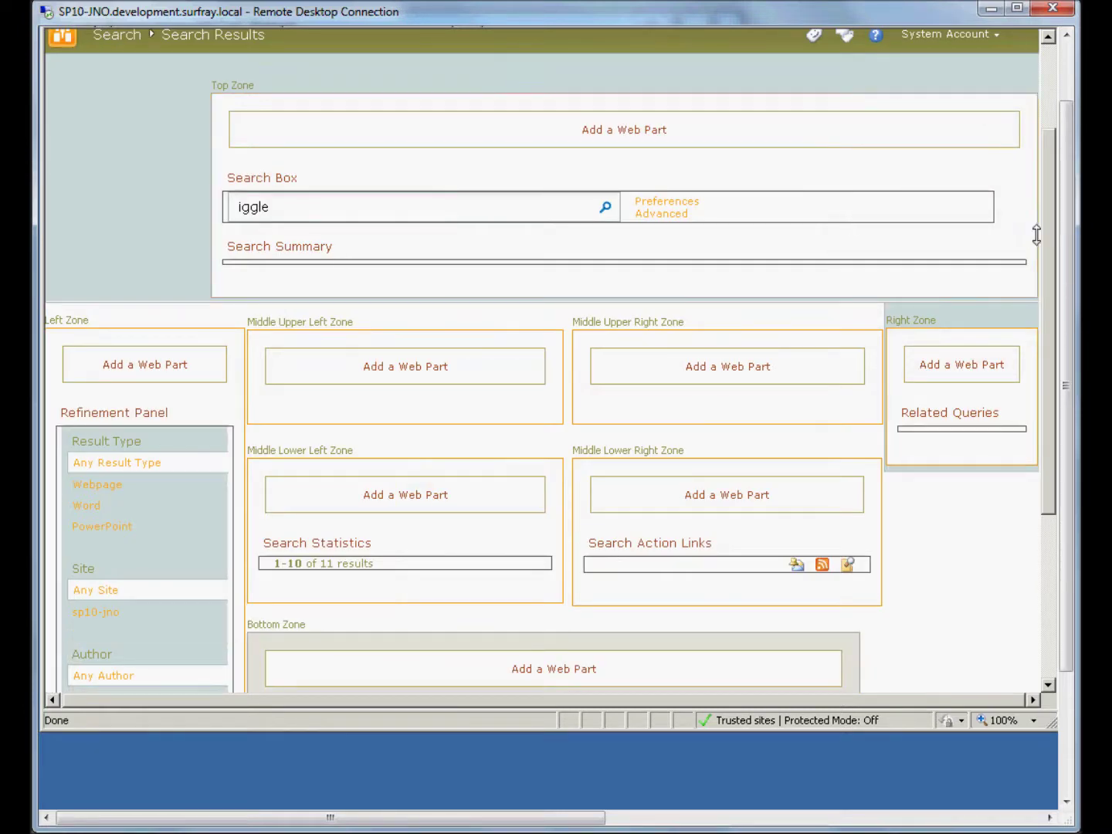
scroll(1037, 234, up, 1)
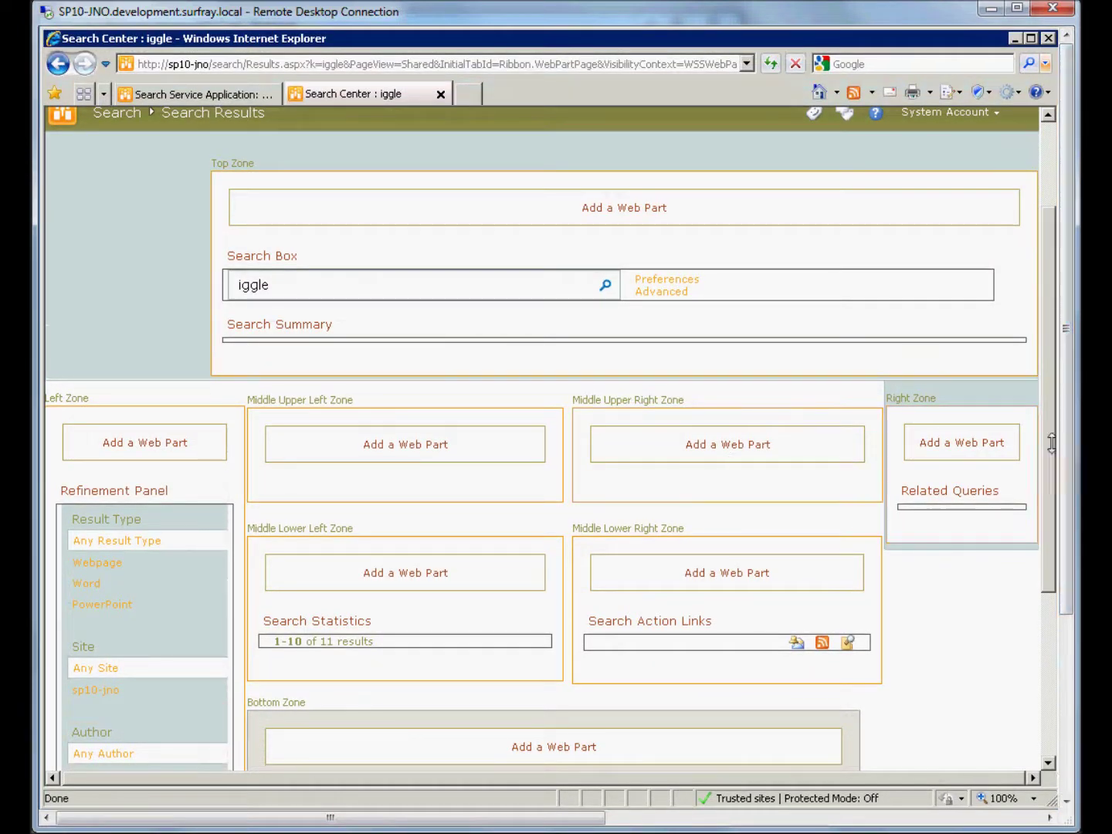
drag(1048, 436, 1043, 302)
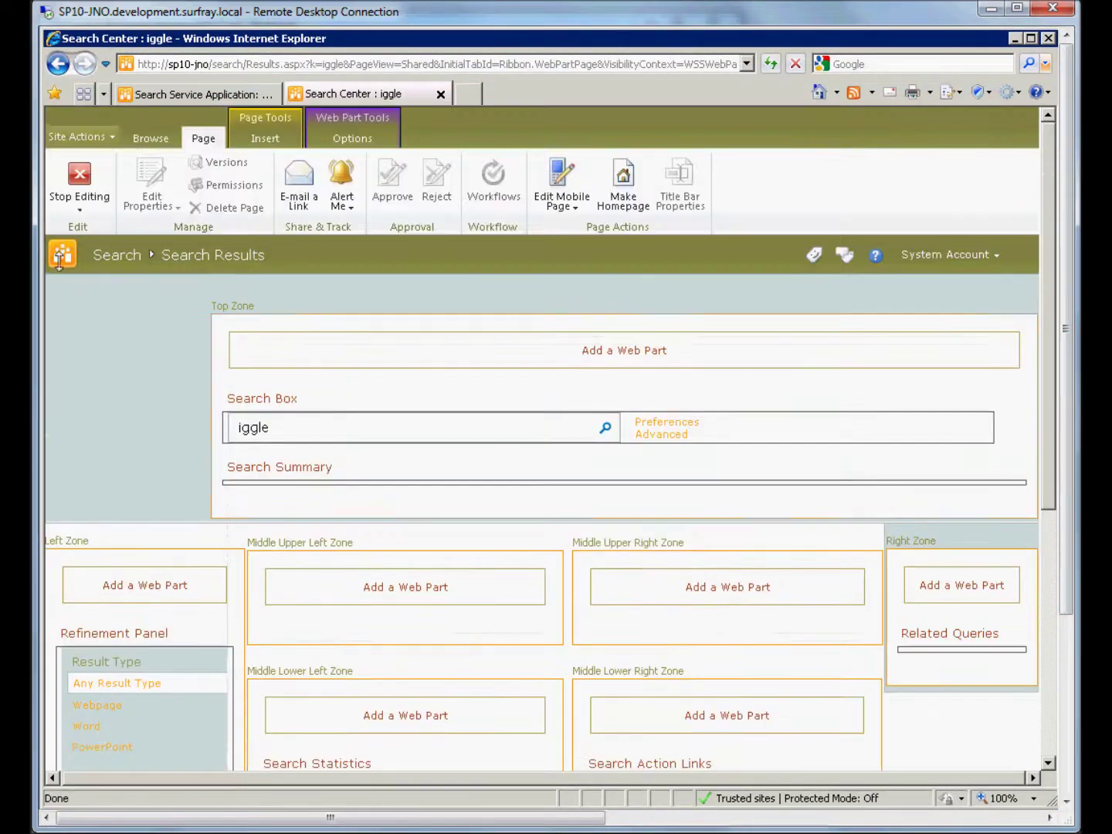
click(80, 176)
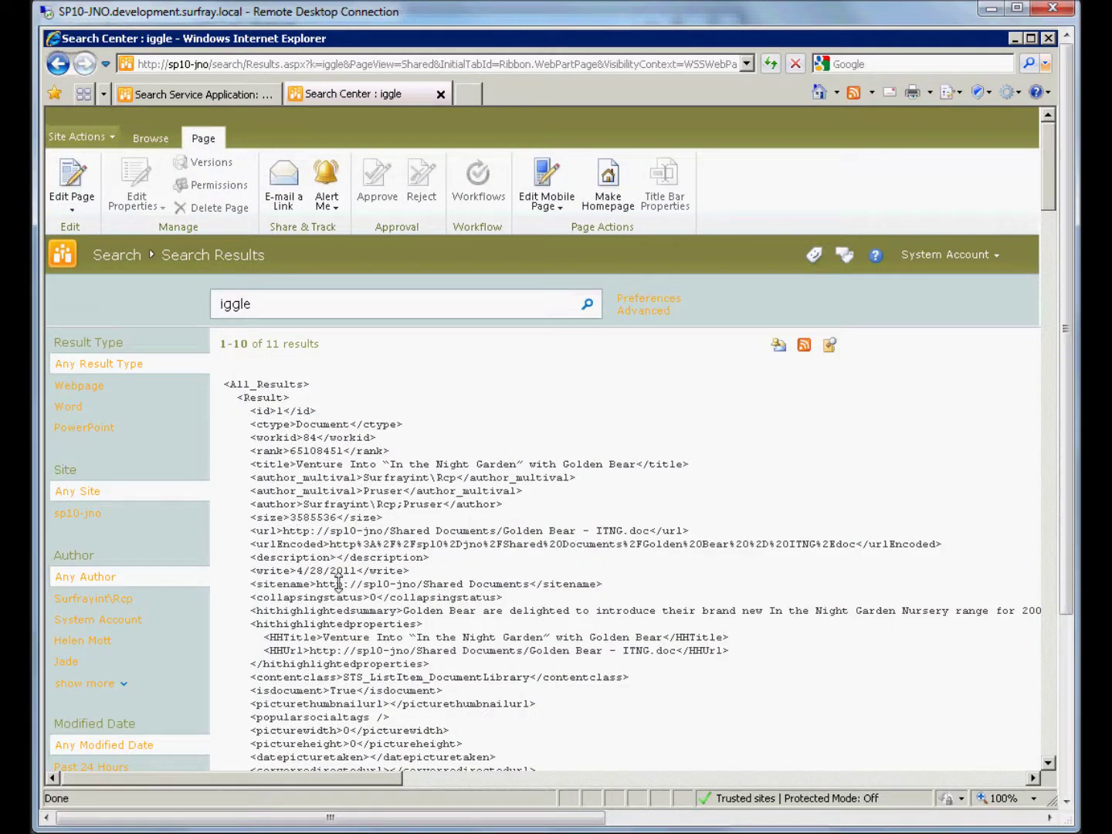
Highlight 'Document' in the <ctype> line of the raw XML output.
drag(252, 424, 409, 423)
drag(349, 424, 297, 424)
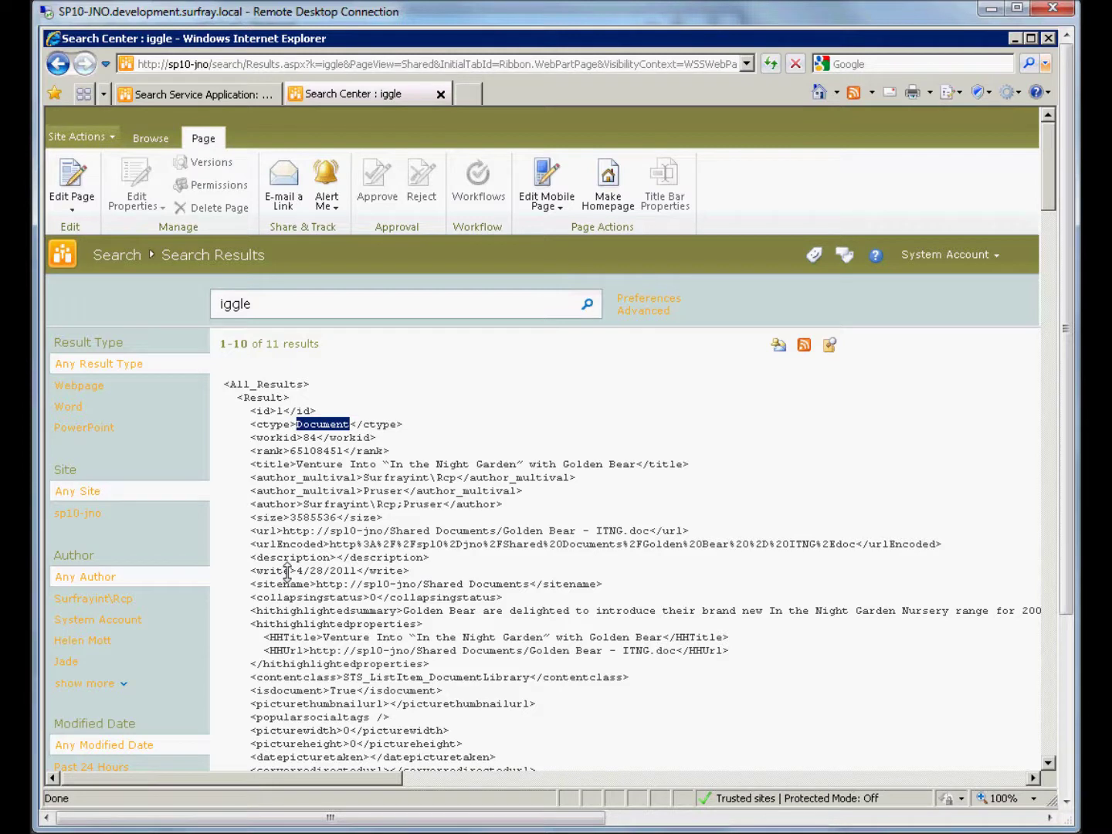
click(351, 427)
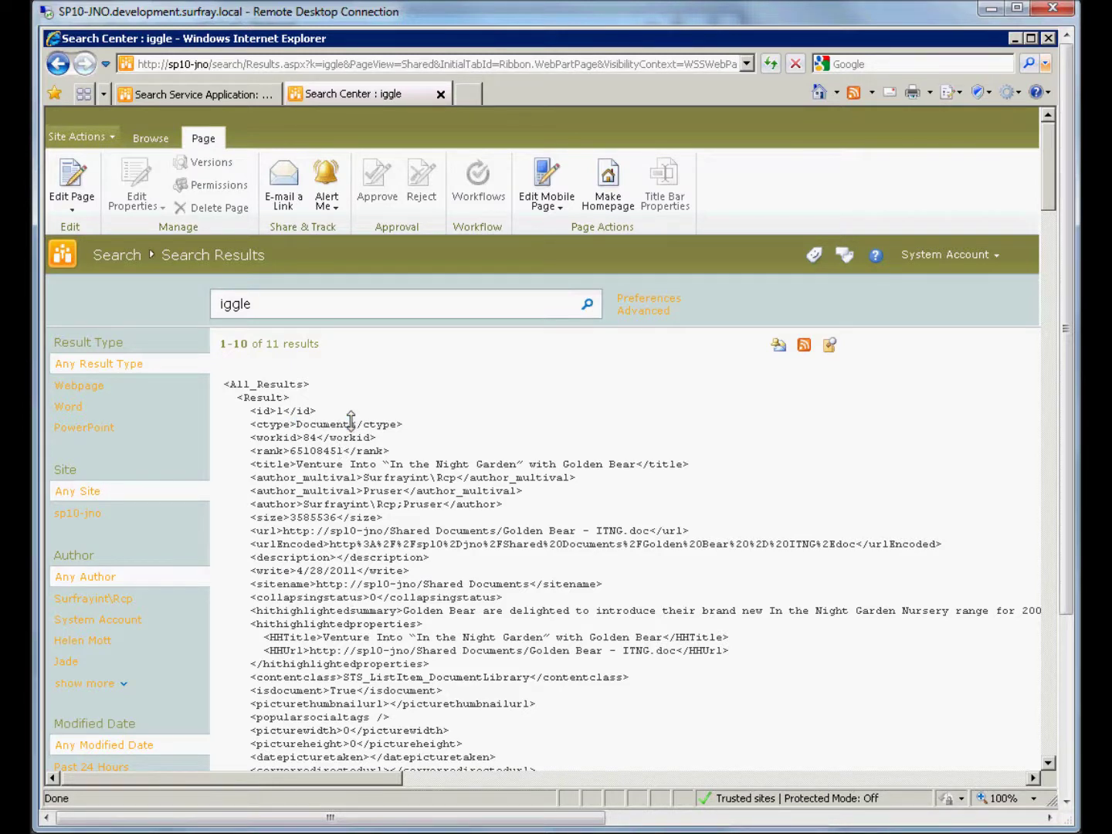
drag(352, 425, 296, 419)
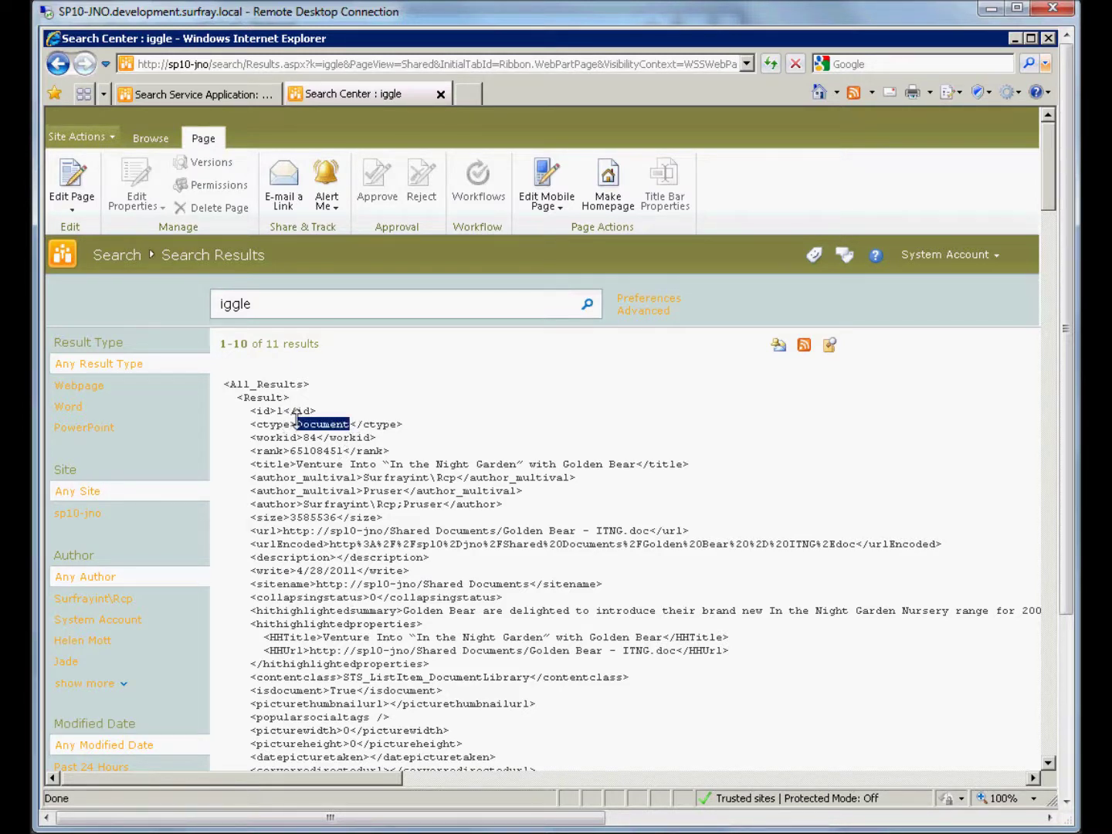
click(698, 511)
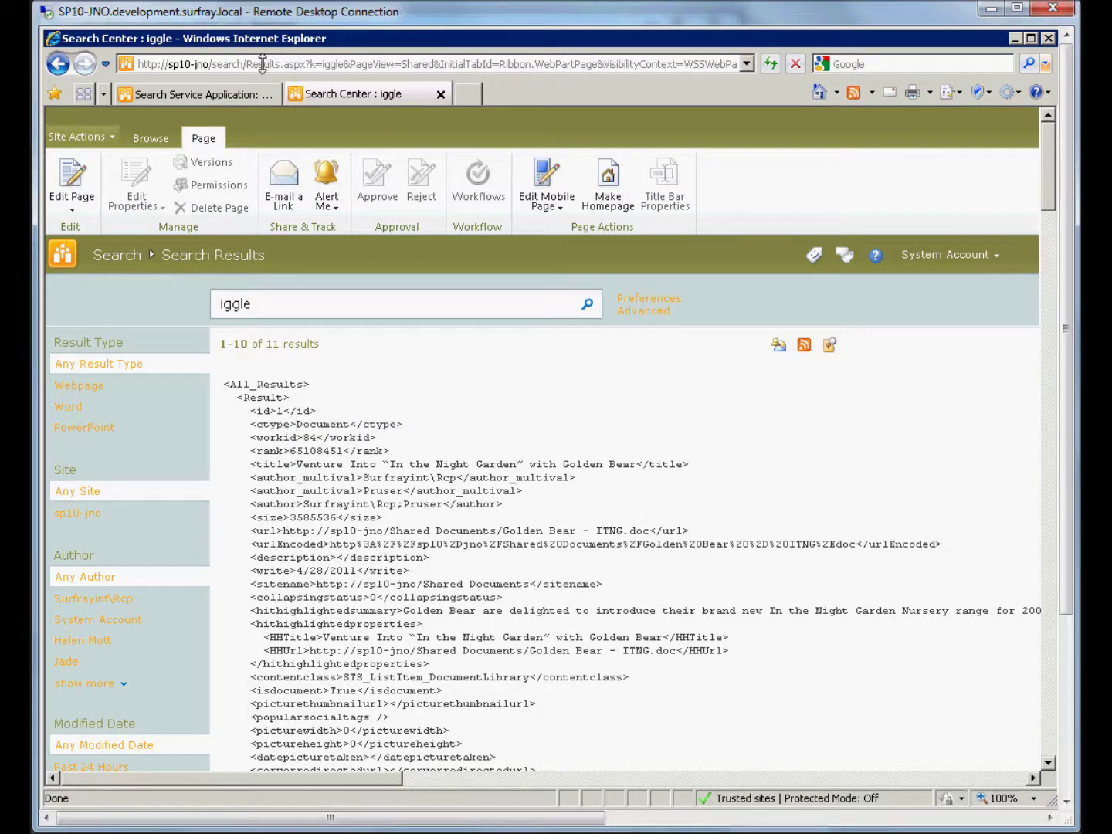
click(290, 64)
drag(291, 65, 232, 66)
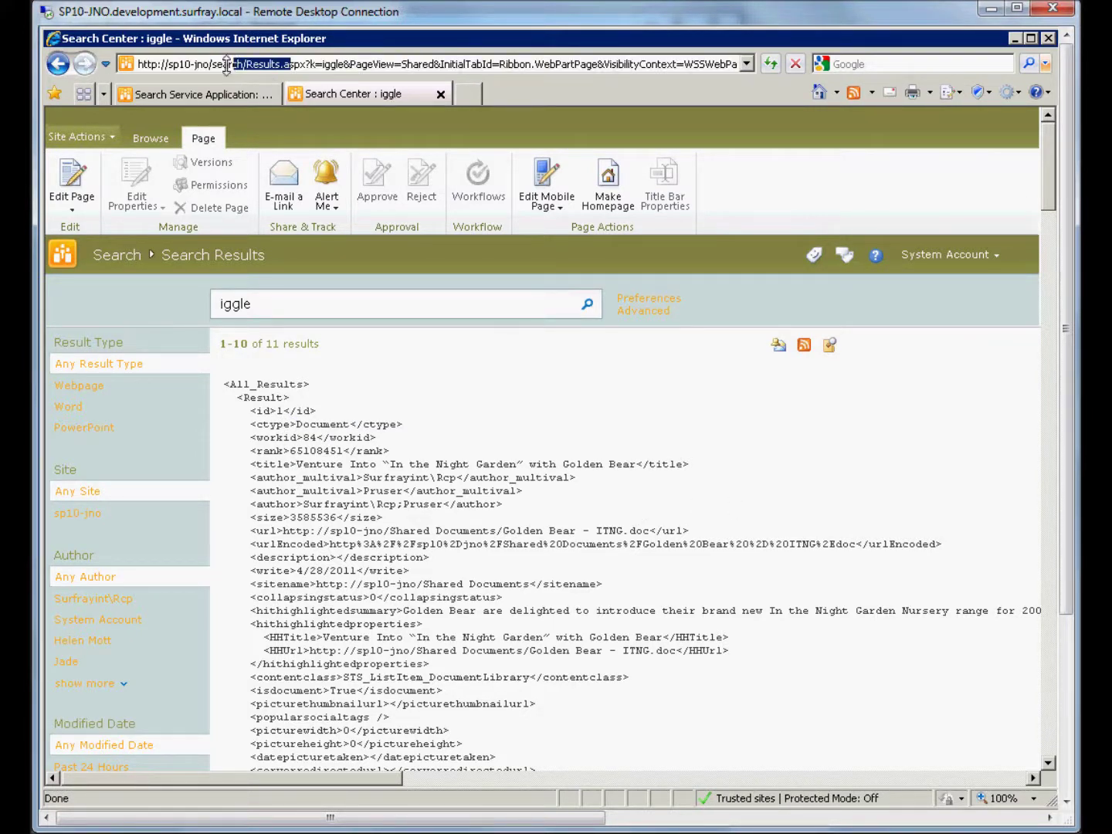
click(211, 70)
key(shift+End)
key(BackSpace)
key(Return)
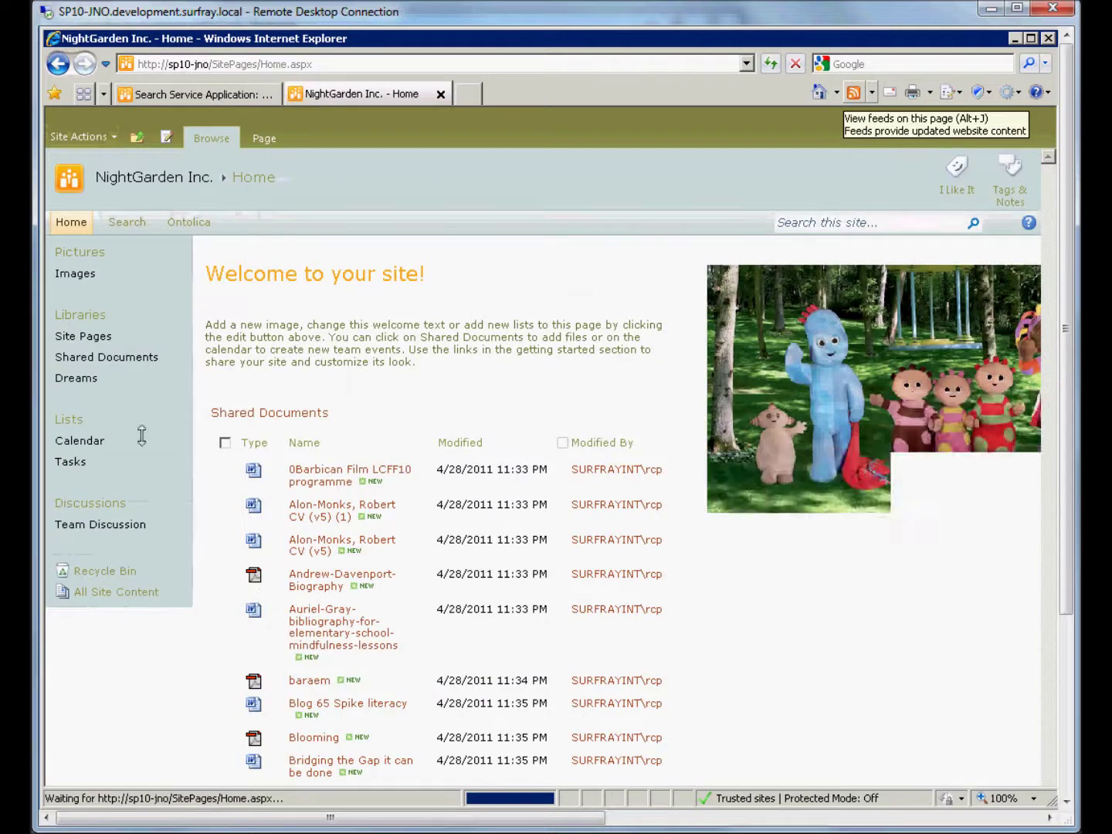
click(183, 221)
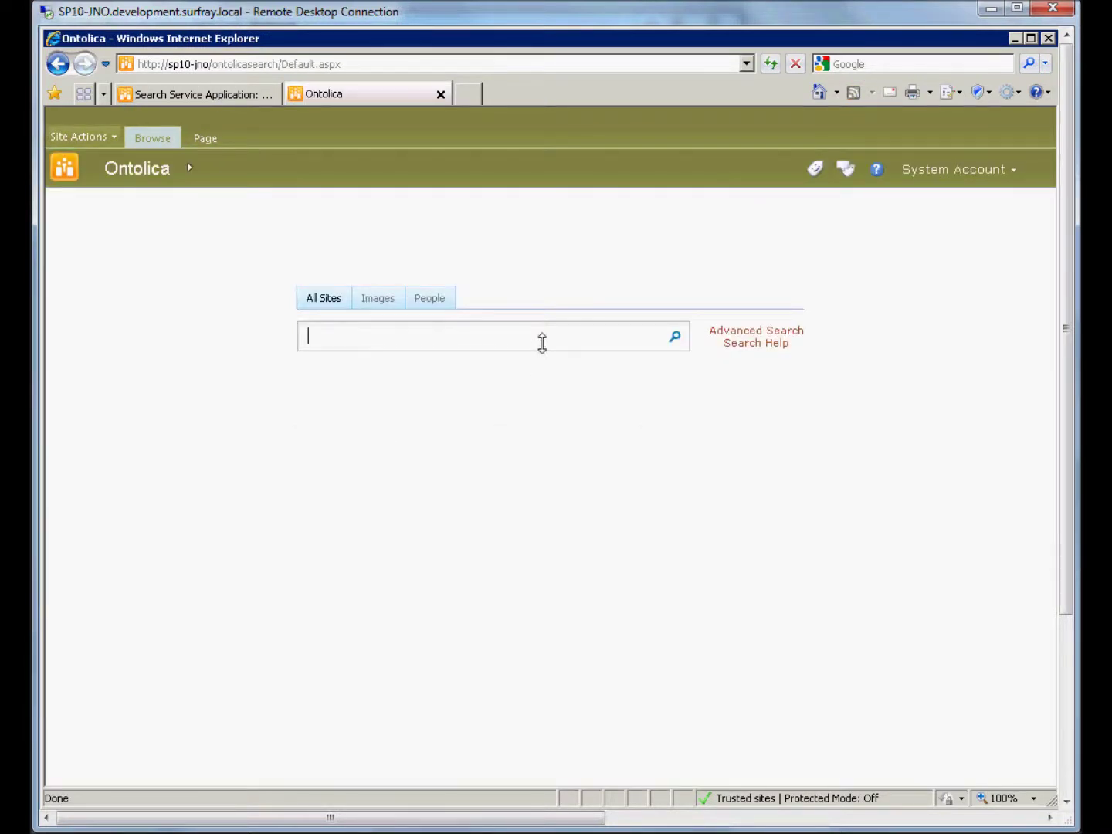
Search Ontolica for 'iggle' and confirm the first result's details end with Document.
text(iggle)
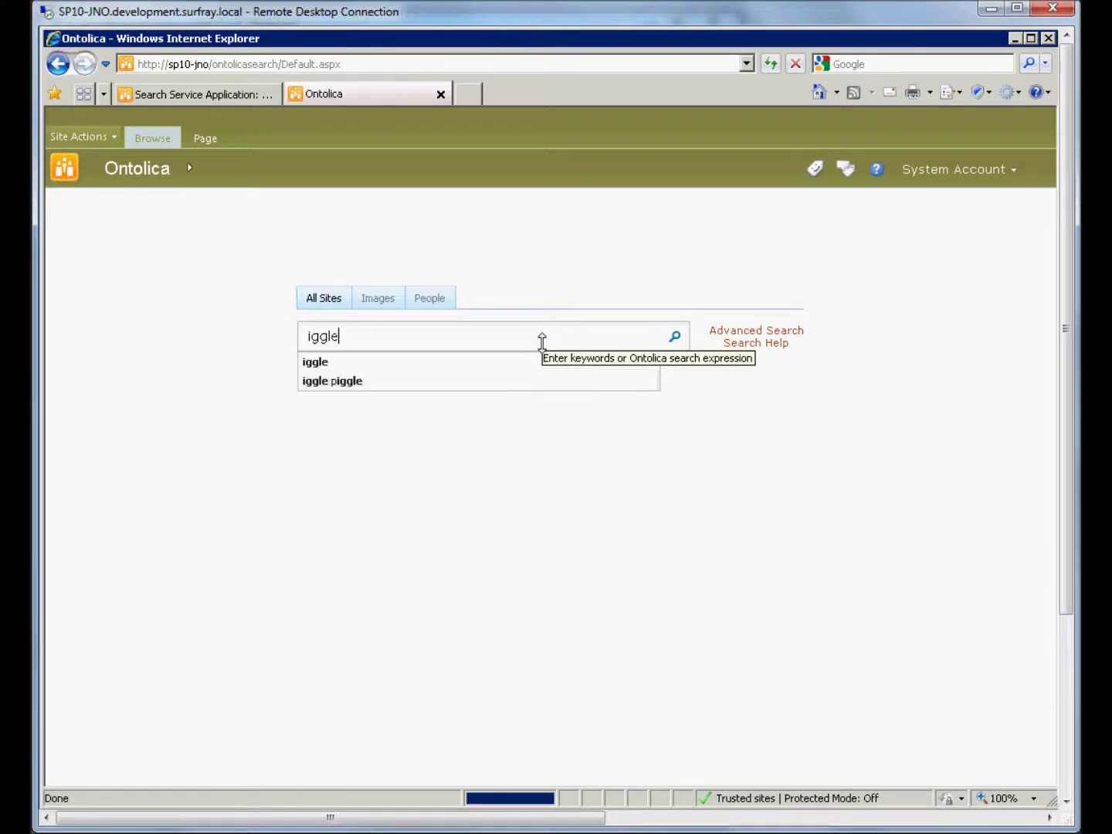
key(Return)
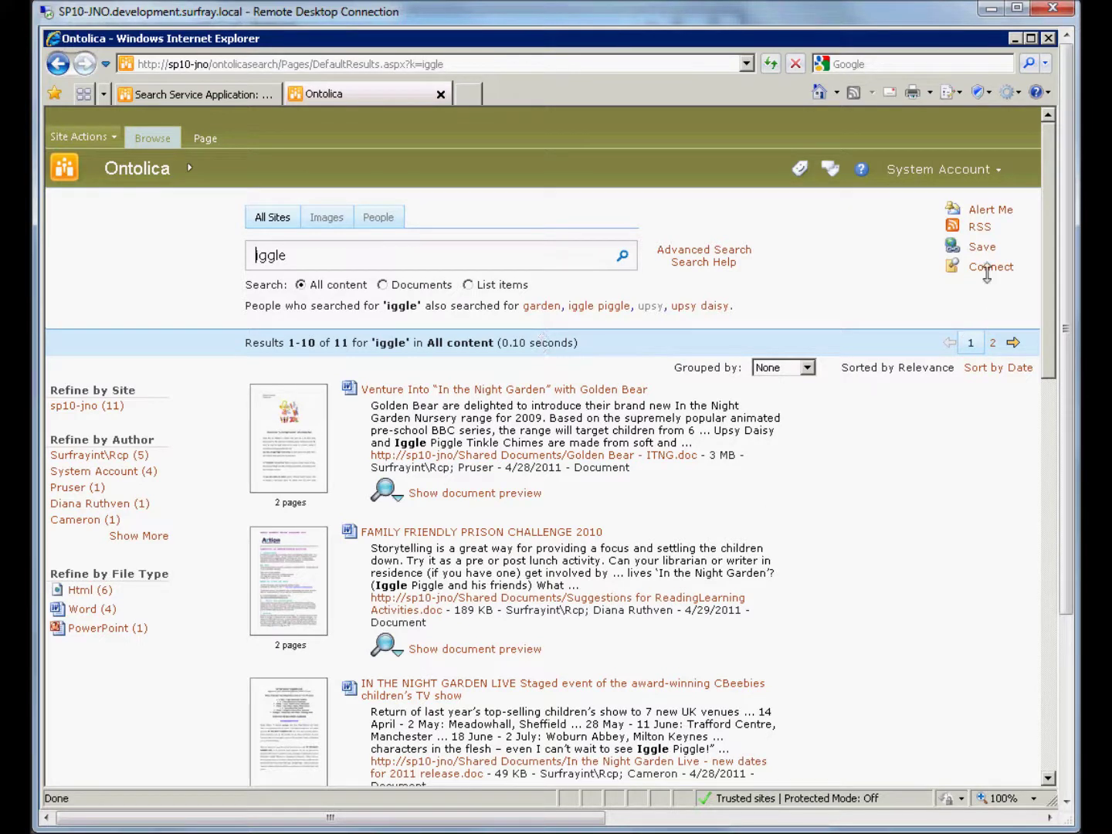
drag(631, 473, 573, 469)
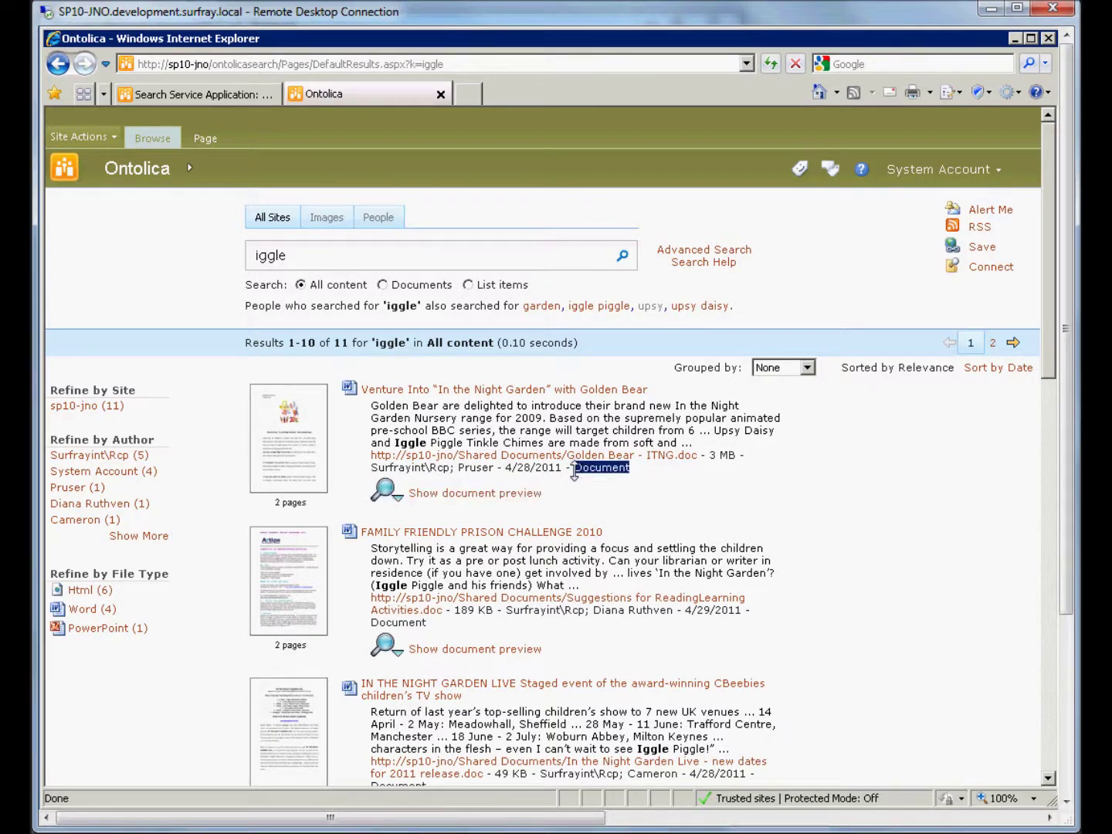
click(576, 471)
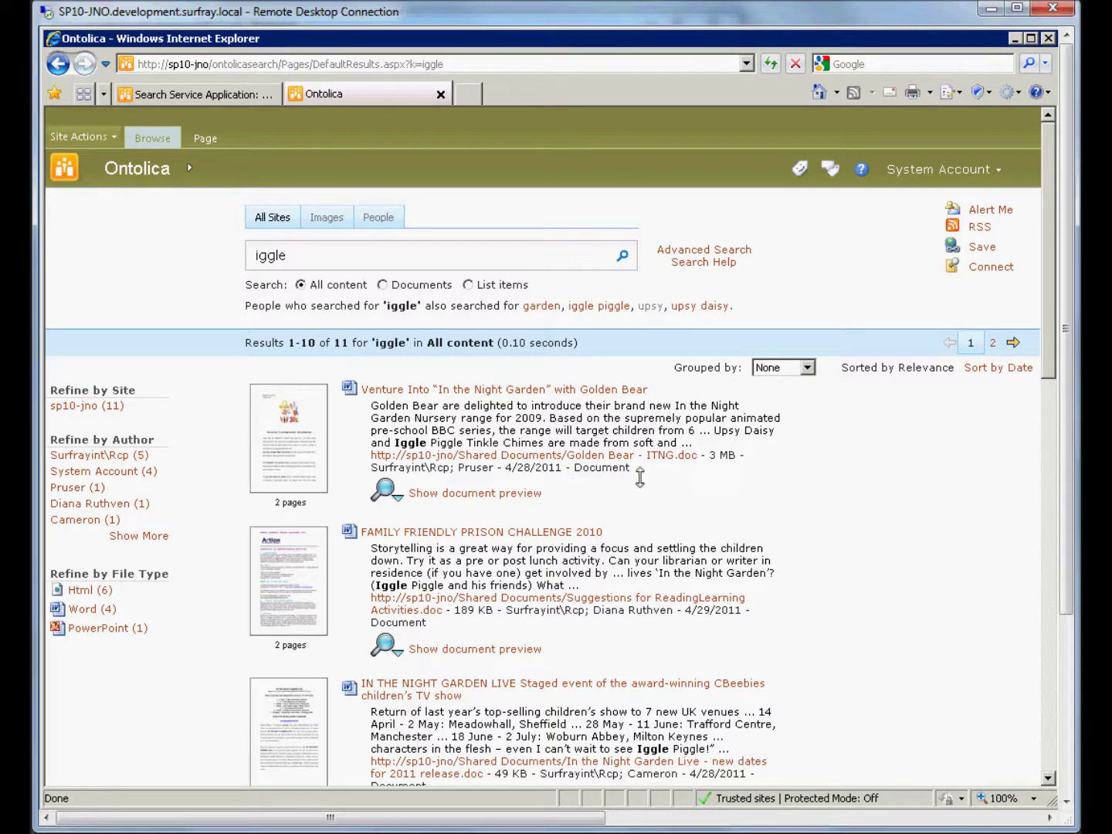
Open and dismiss the Site Actions menu.
click(98, 135)
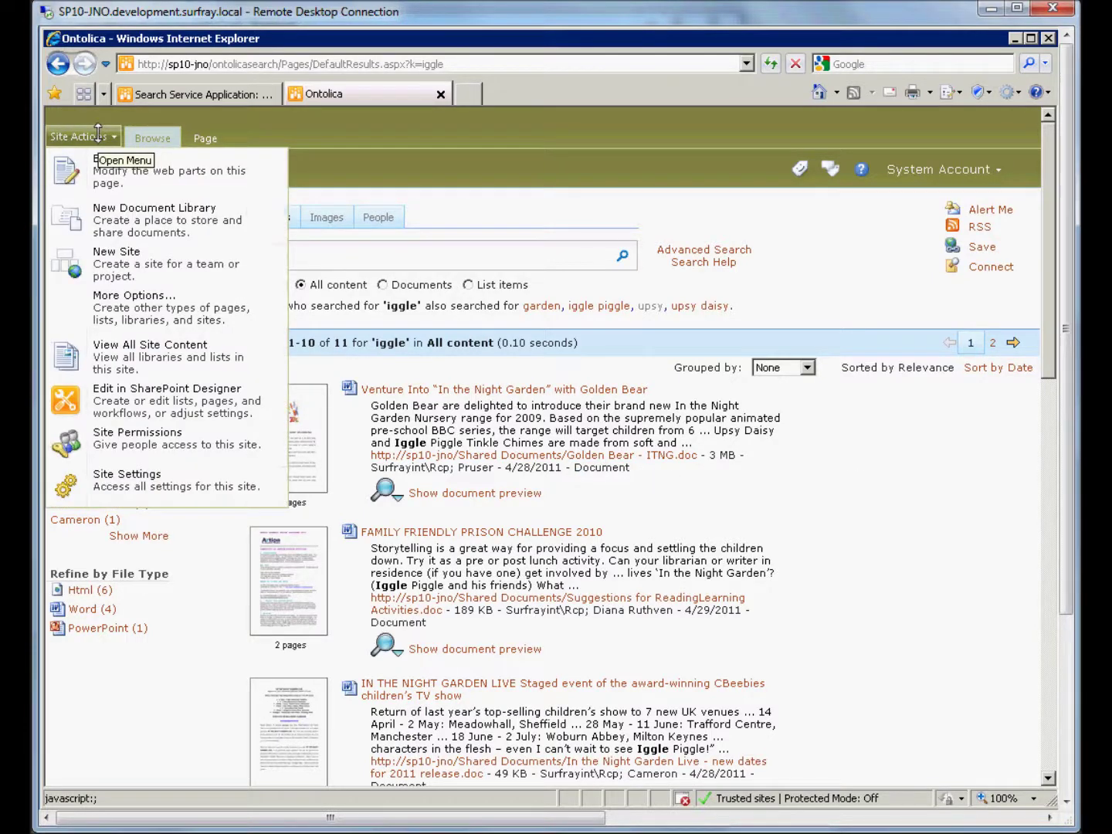
click(488, 144)
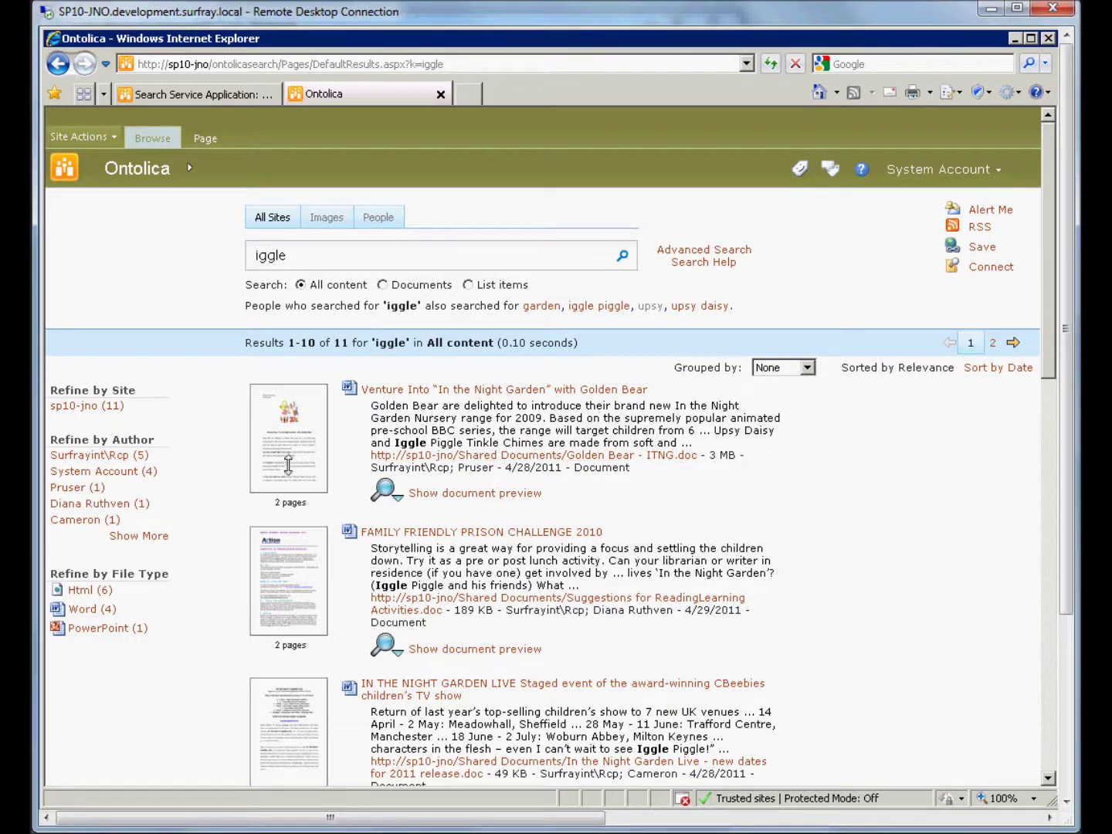
mouse_move(249, 454)
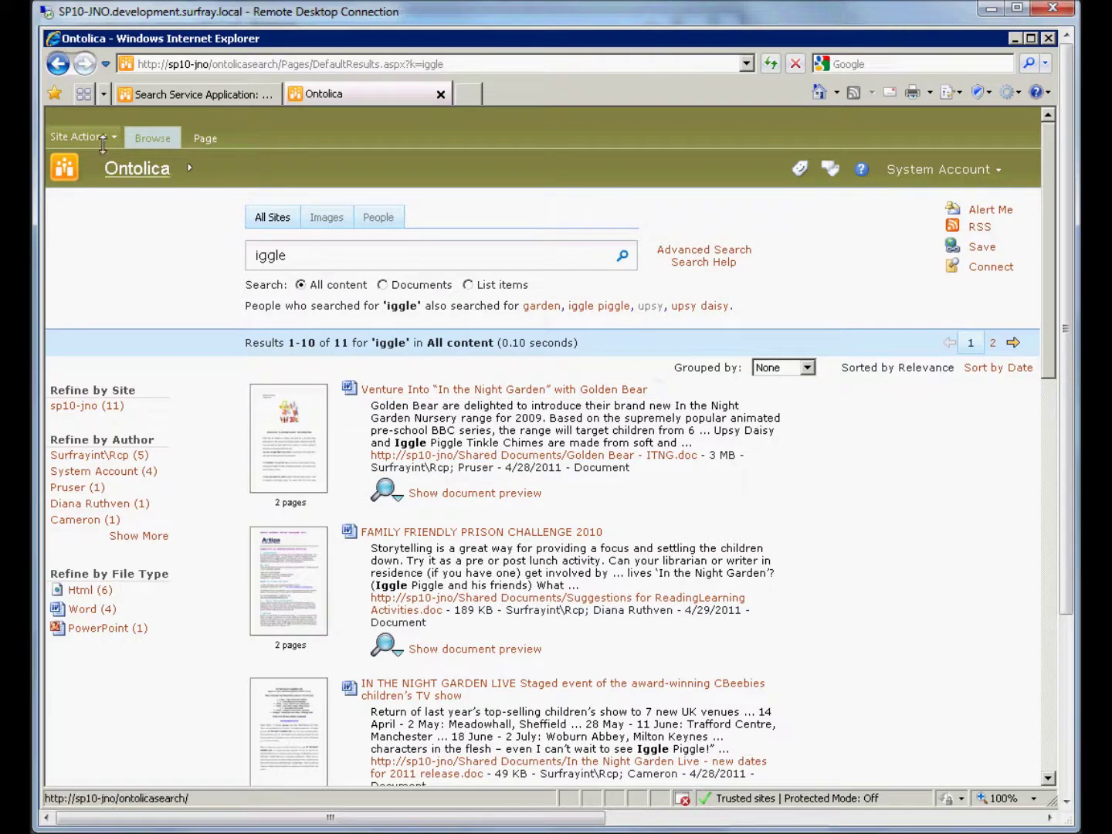
Go through Site Settings to Ontolica search tabs and open the AllSites tab configuration.
click(112, 134)
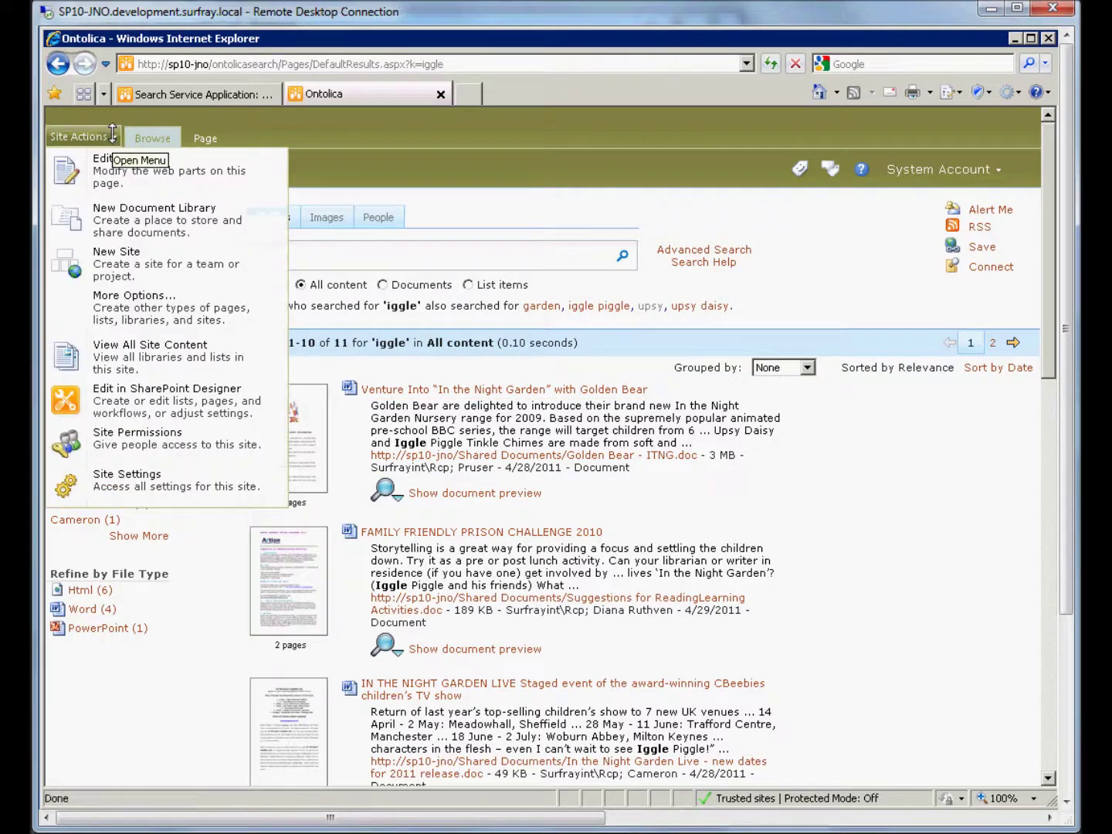
click(120, 477)
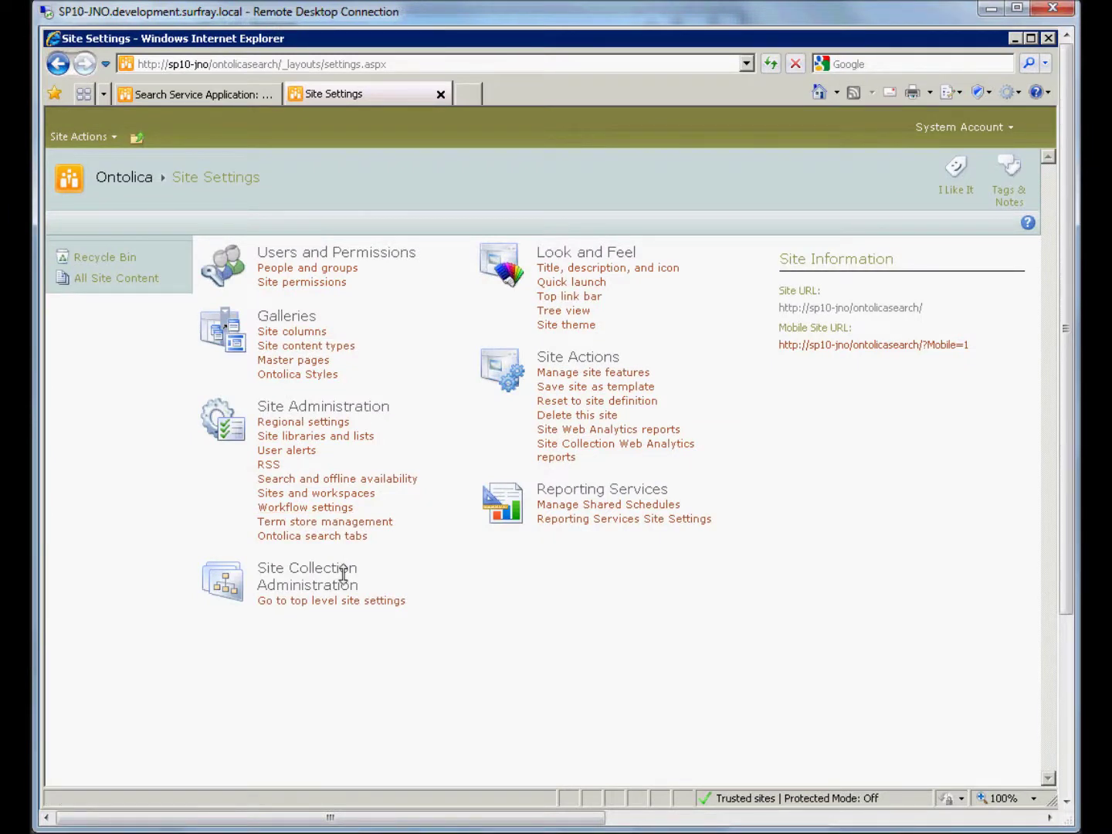
click(344, 535)
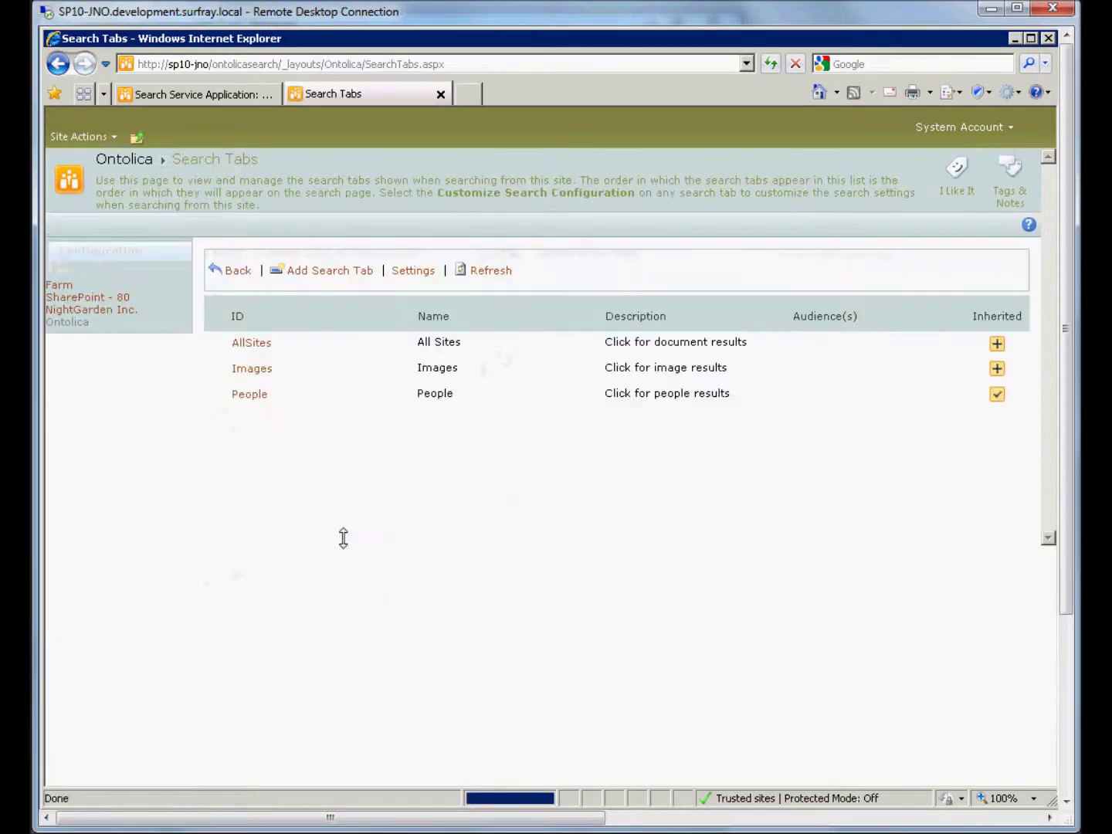
mouse_move(235, 337)
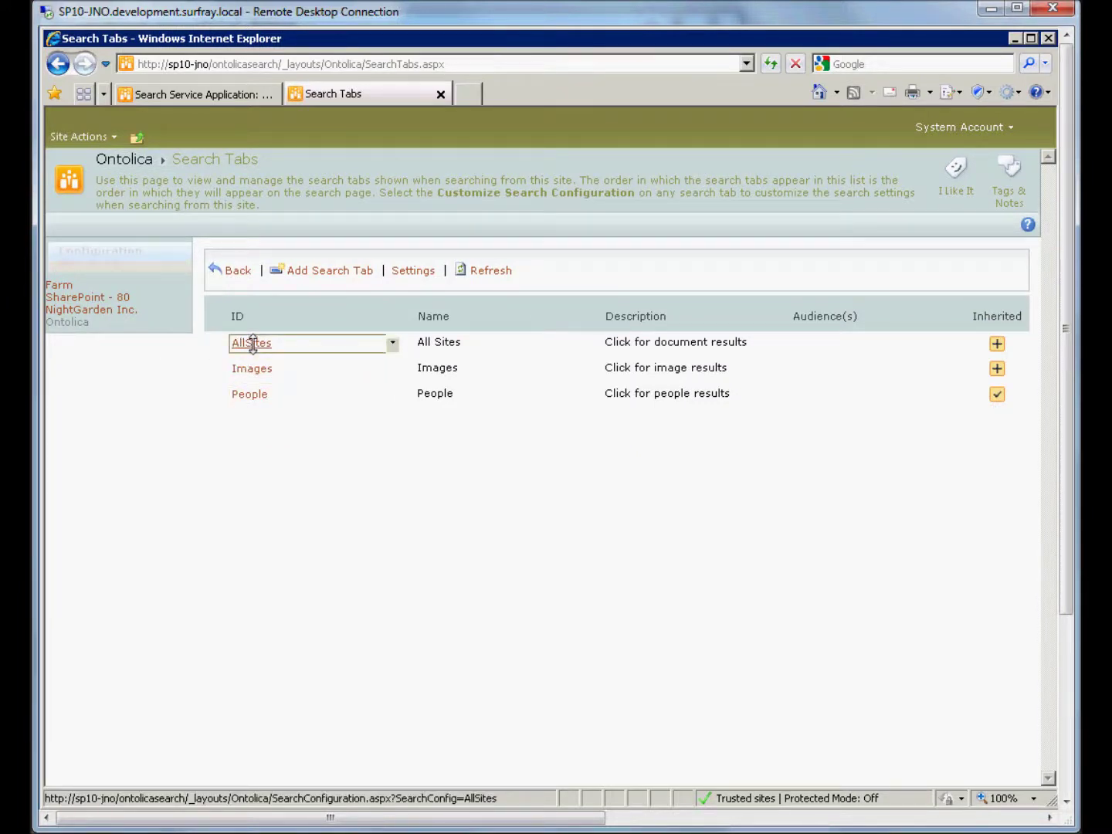
mouse_move(241, 367)
click(240, 345)
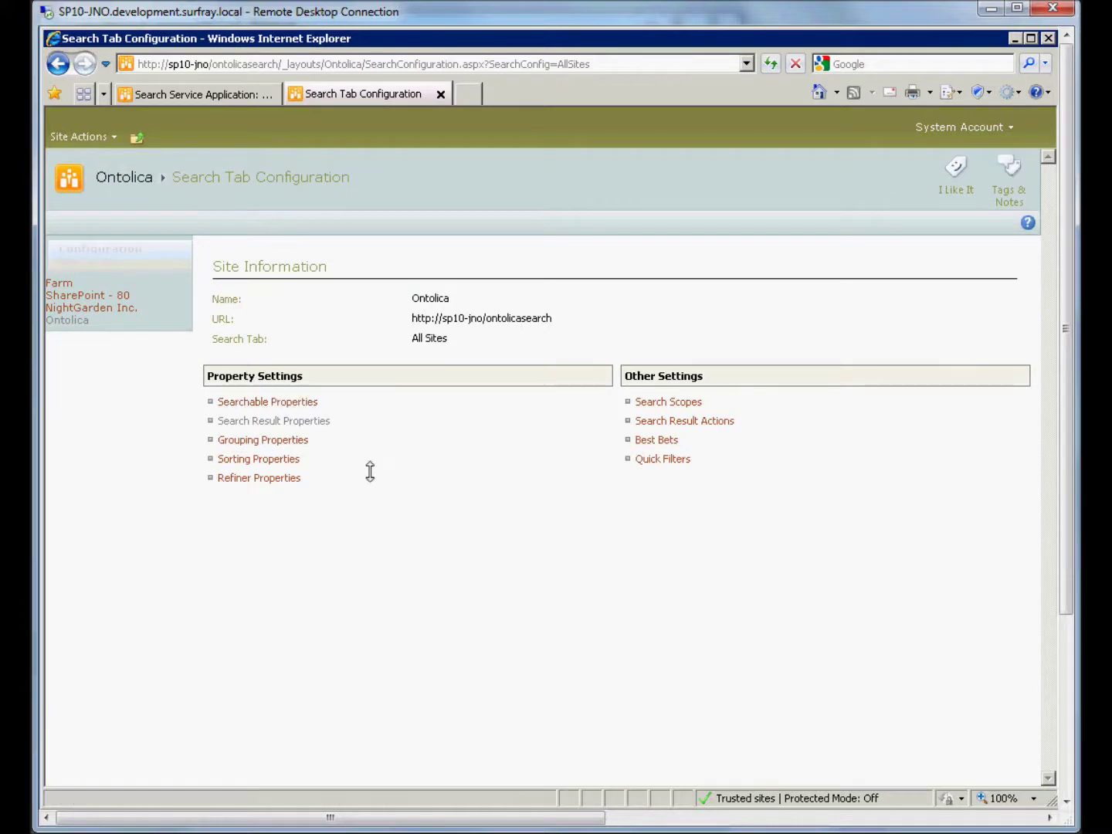
Delete the CType search result property and confirm the deletion.
click(244, 423)
click(244, 423)
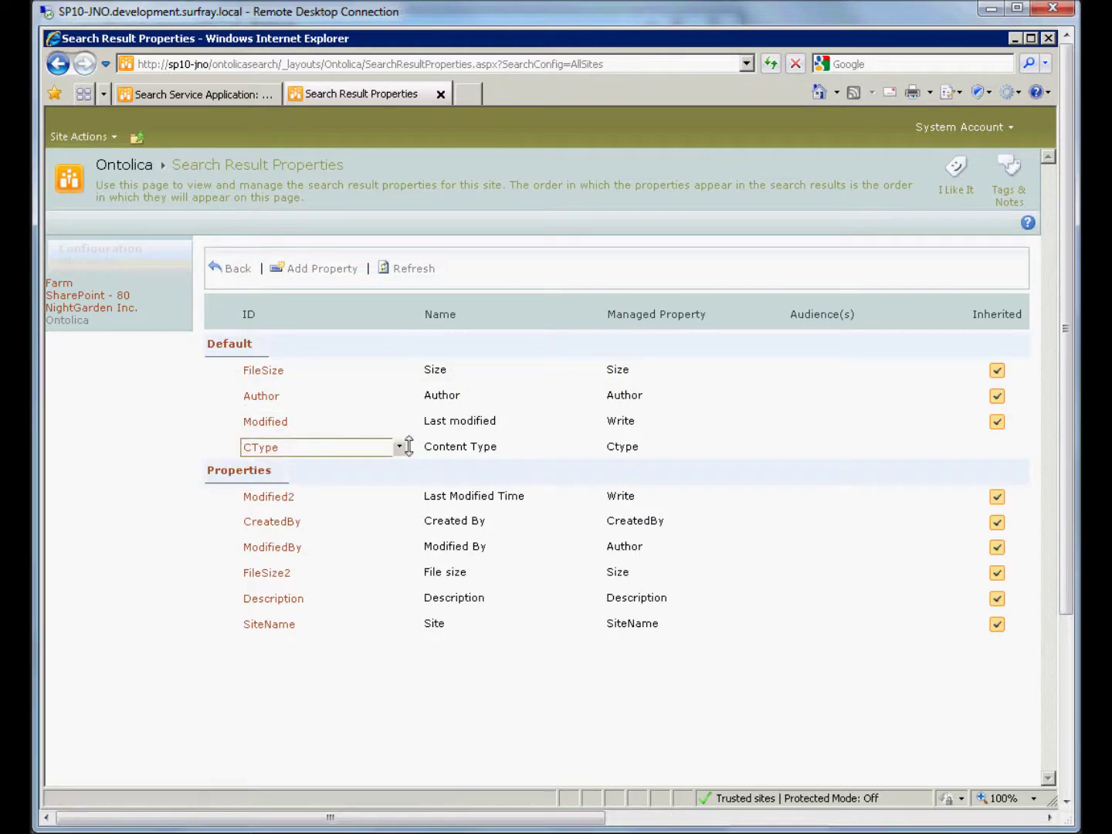
click(399, 446)
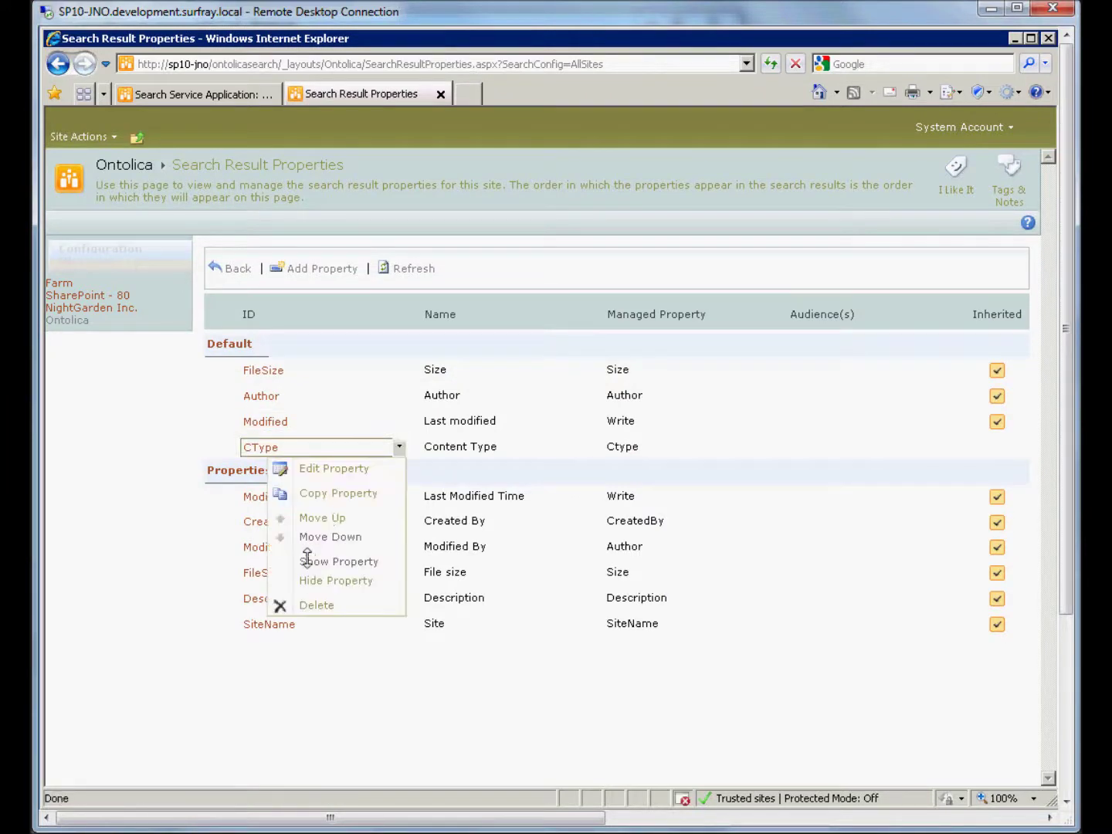
click(314, 607)
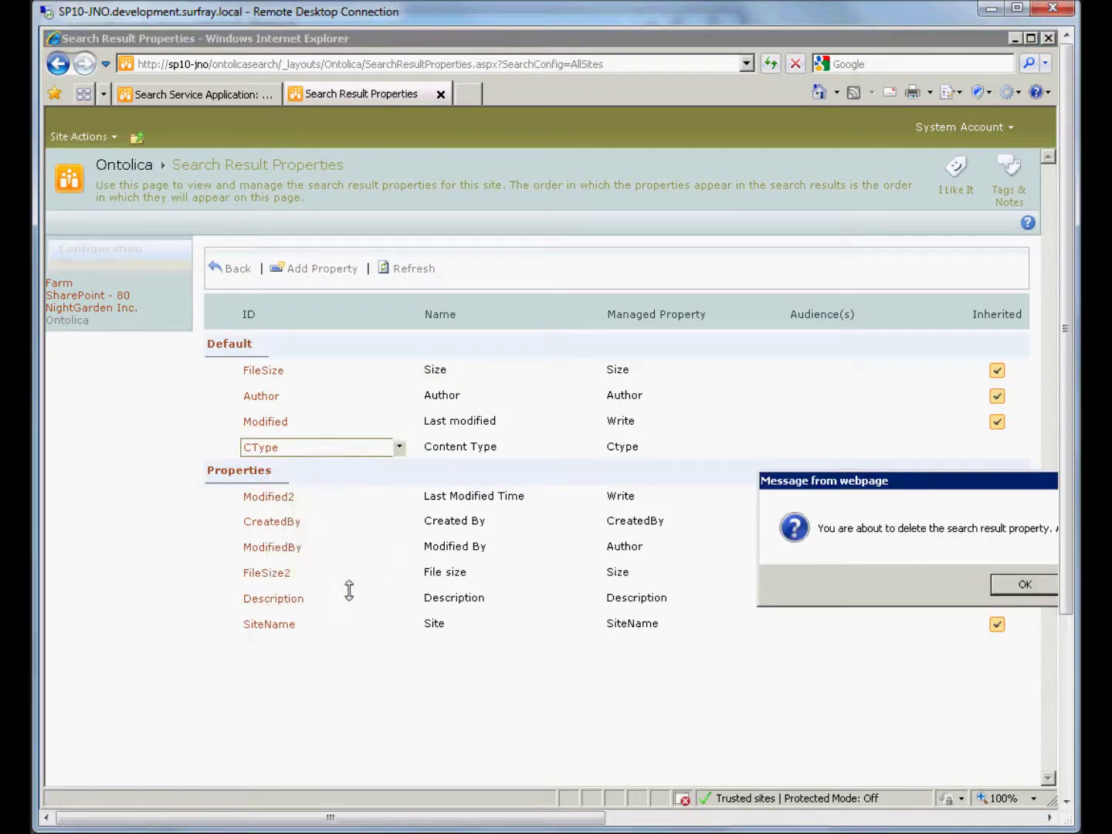
click(1012, 580)
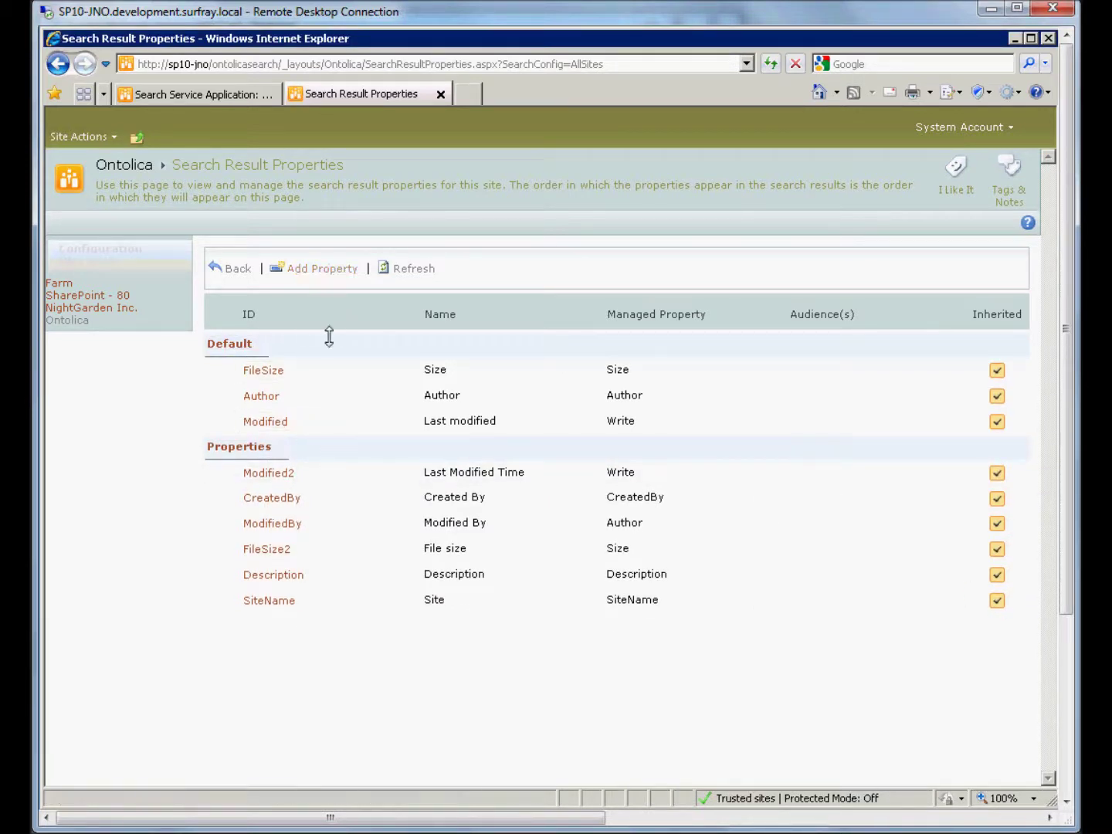
Add a new search result property with Name 'Content Type' and ID 'CType'.
click(325, 263)
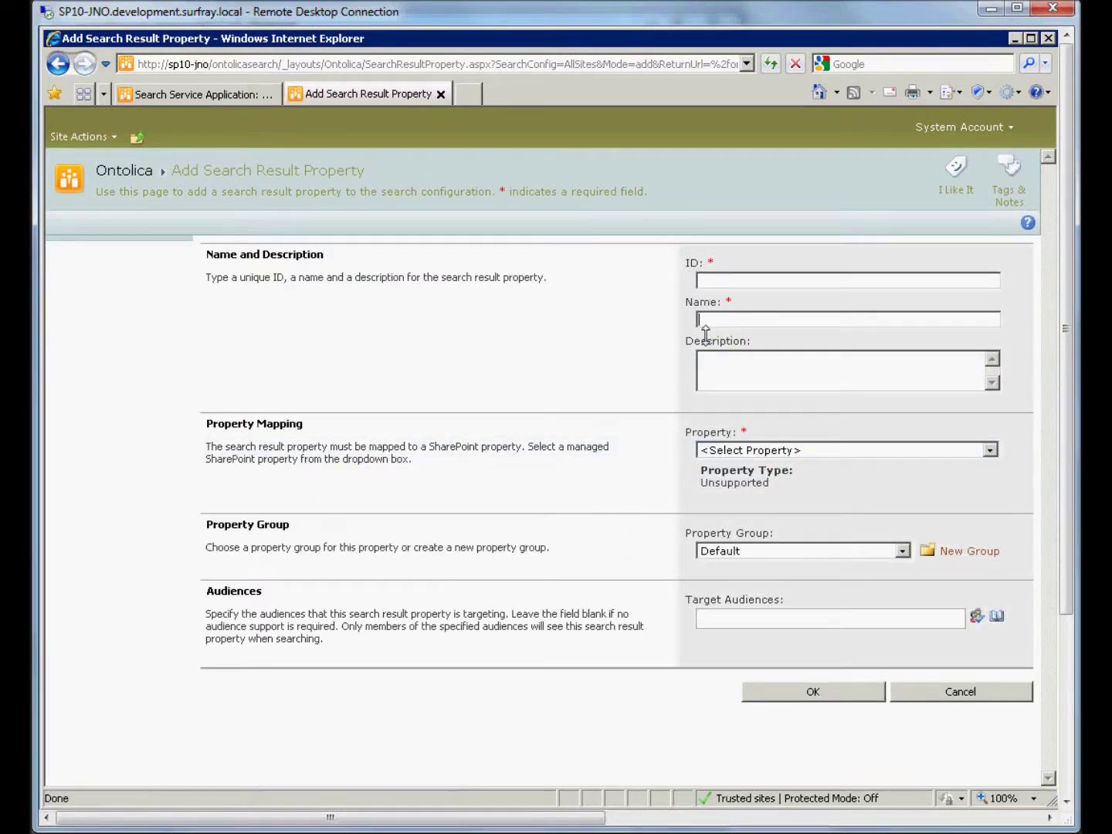
text(Content Tyup)
key(BackSpace)
text(pe)
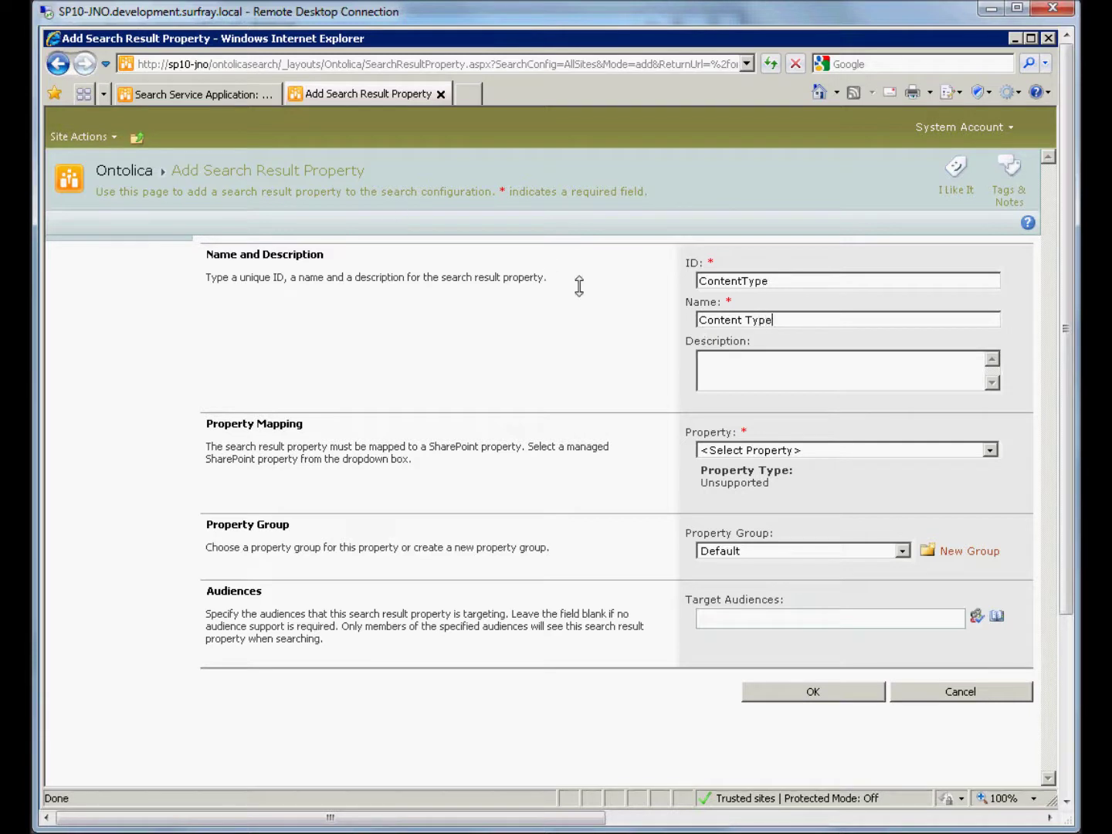
drag(742, 281, 708, 278)
key(Delete)
Map the property to the Ctype managed property and keep the Default group.
click(988, 449)
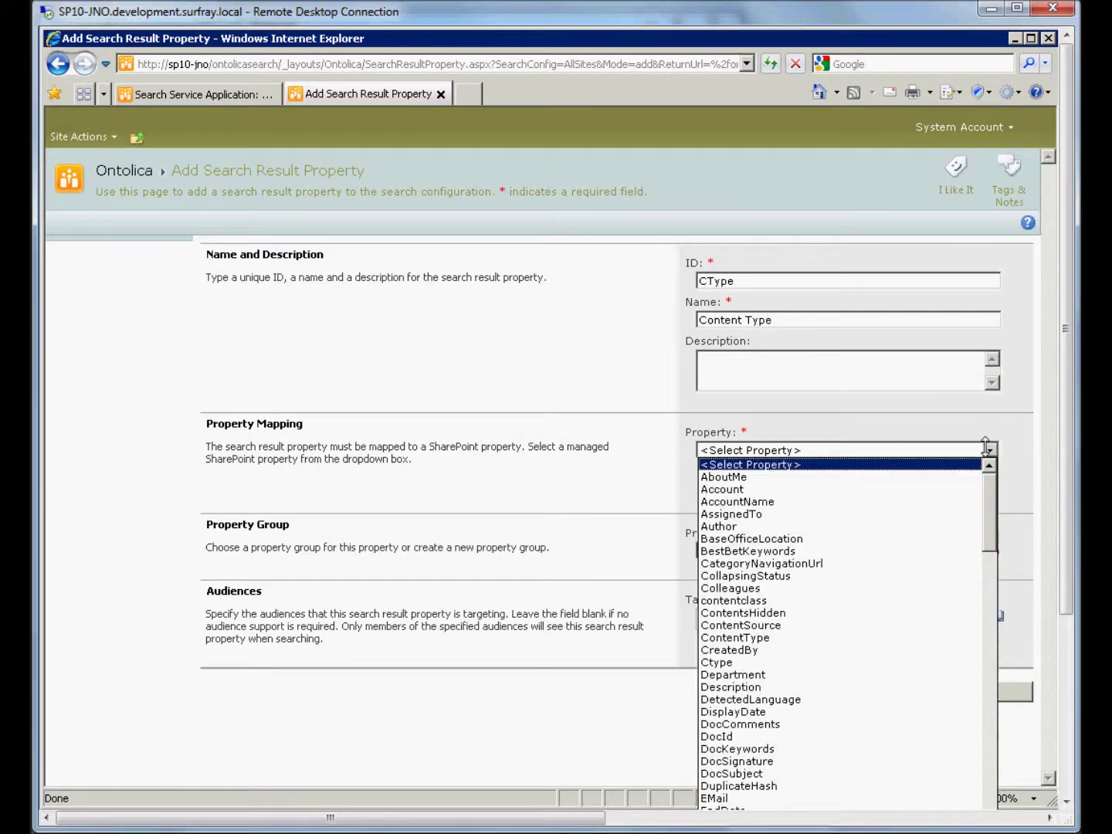
click(987, 449)
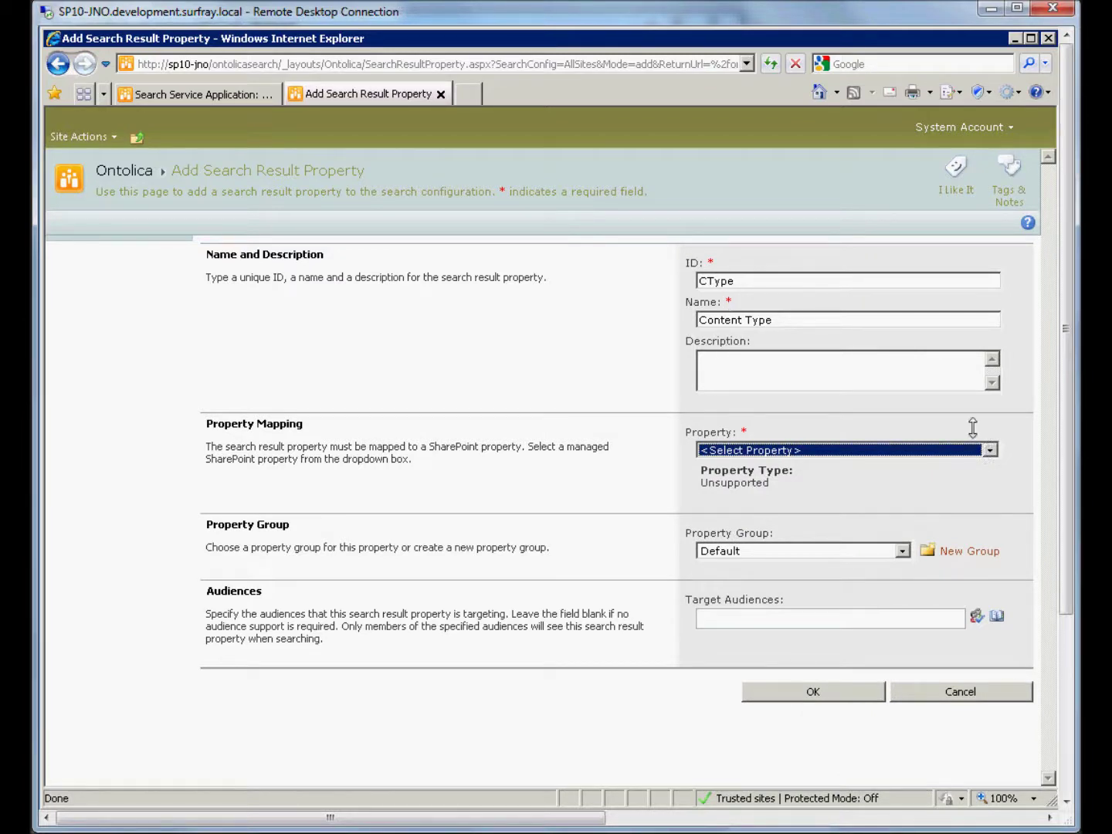
click(988, 448)
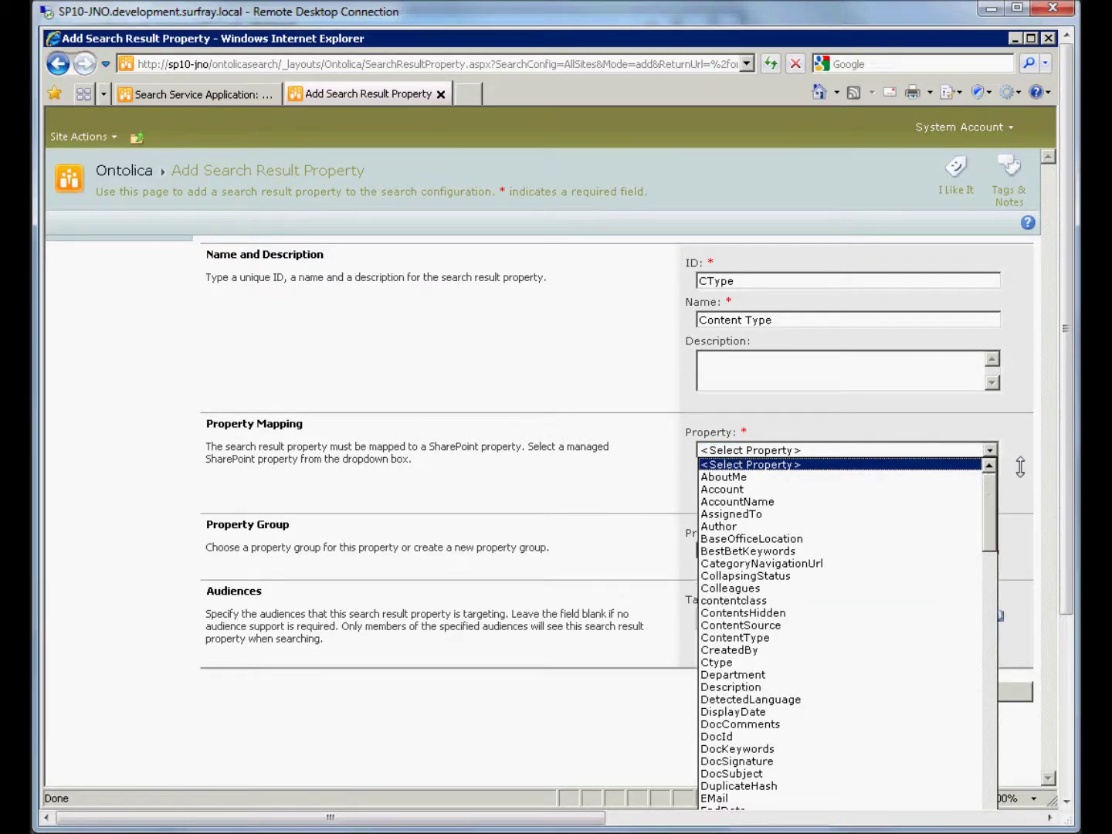
scroll(1064, 459, down, 1)
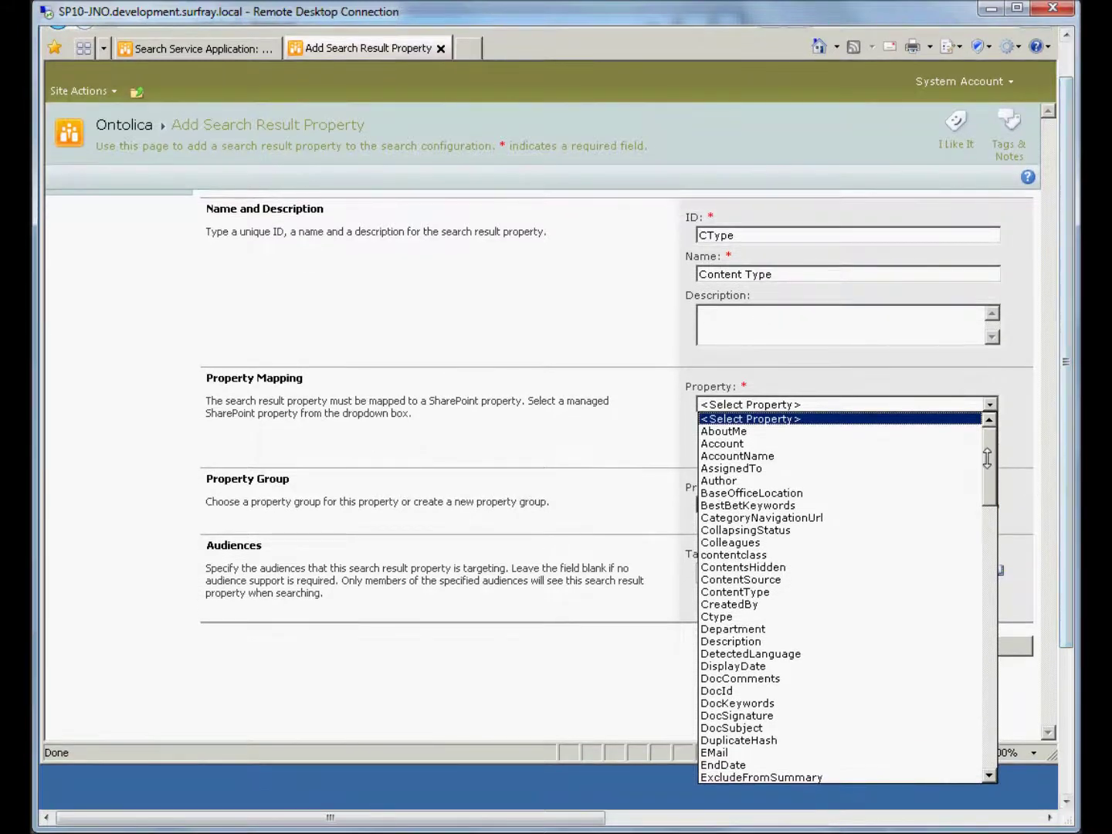
drag(987, 457, 1008, 423)
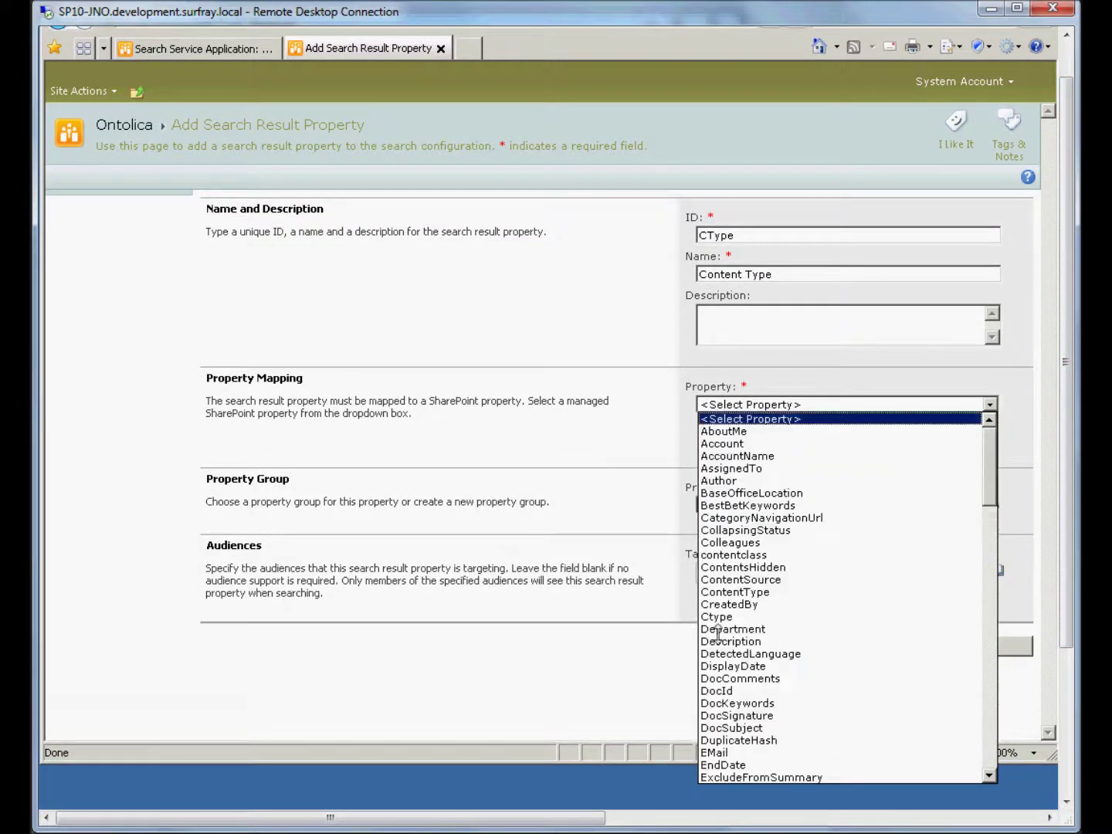
click(719, 616)
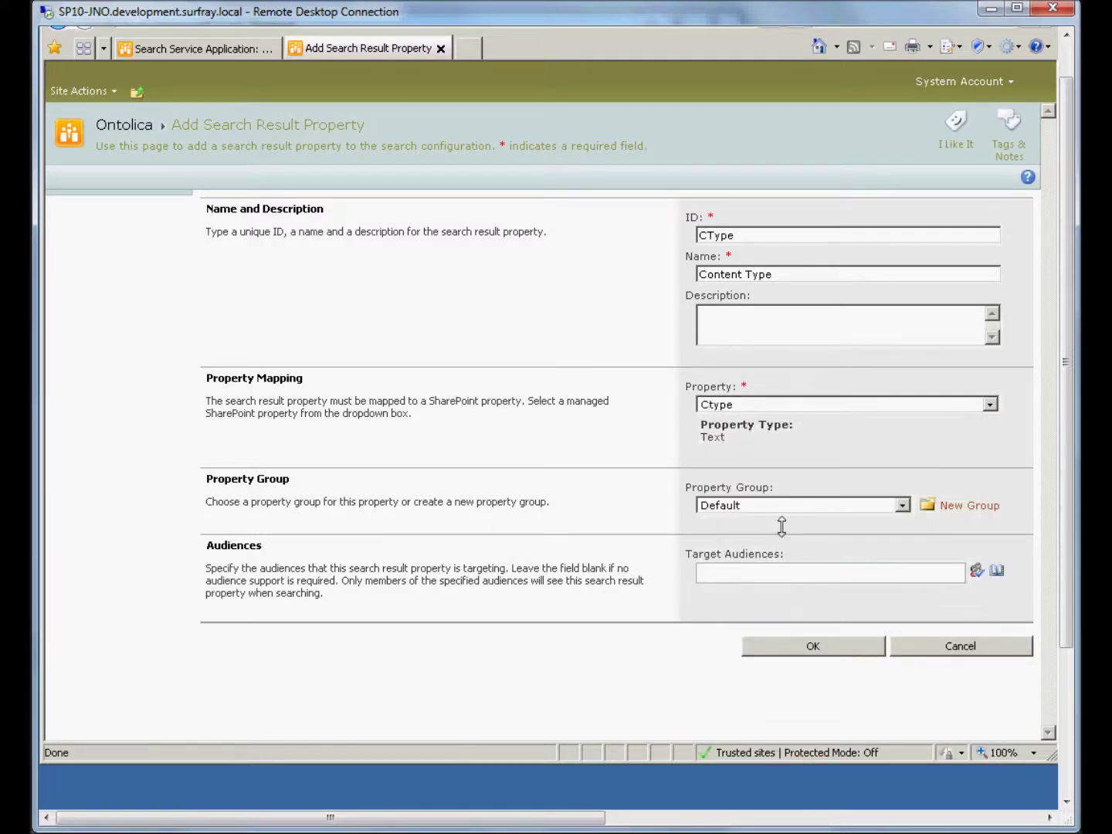
click(860, 504)
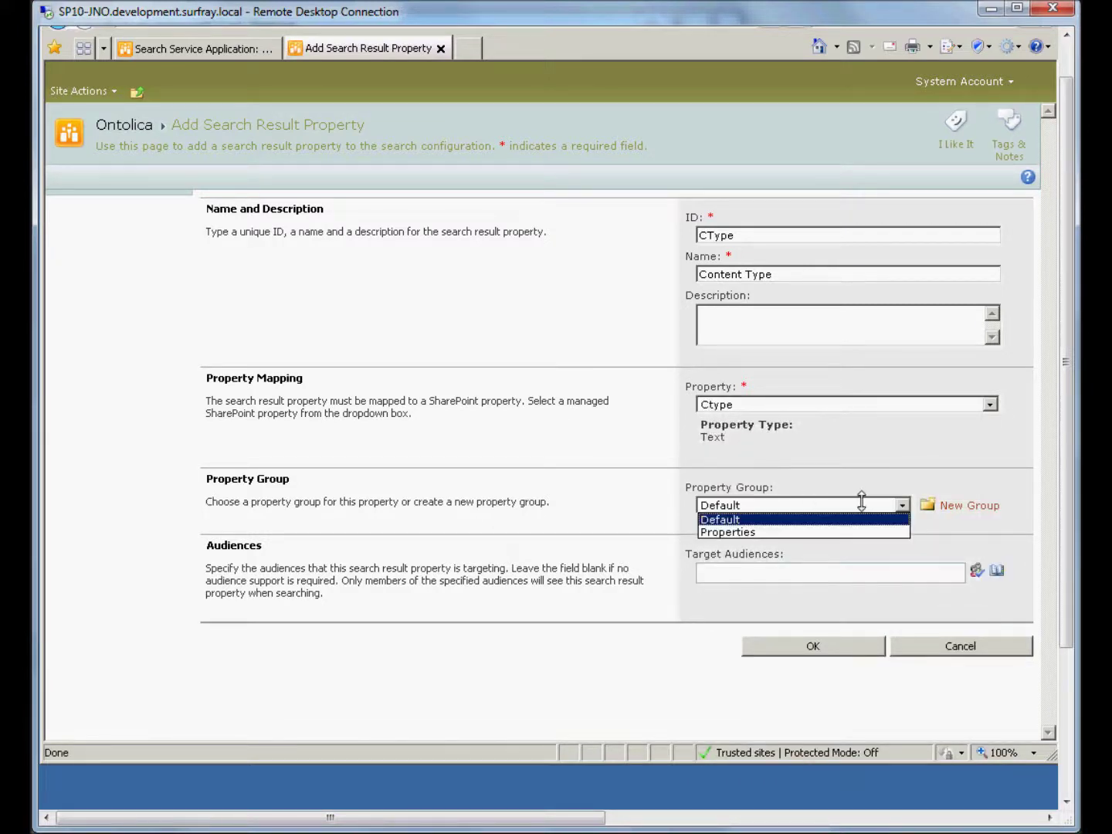
click(861, 502)
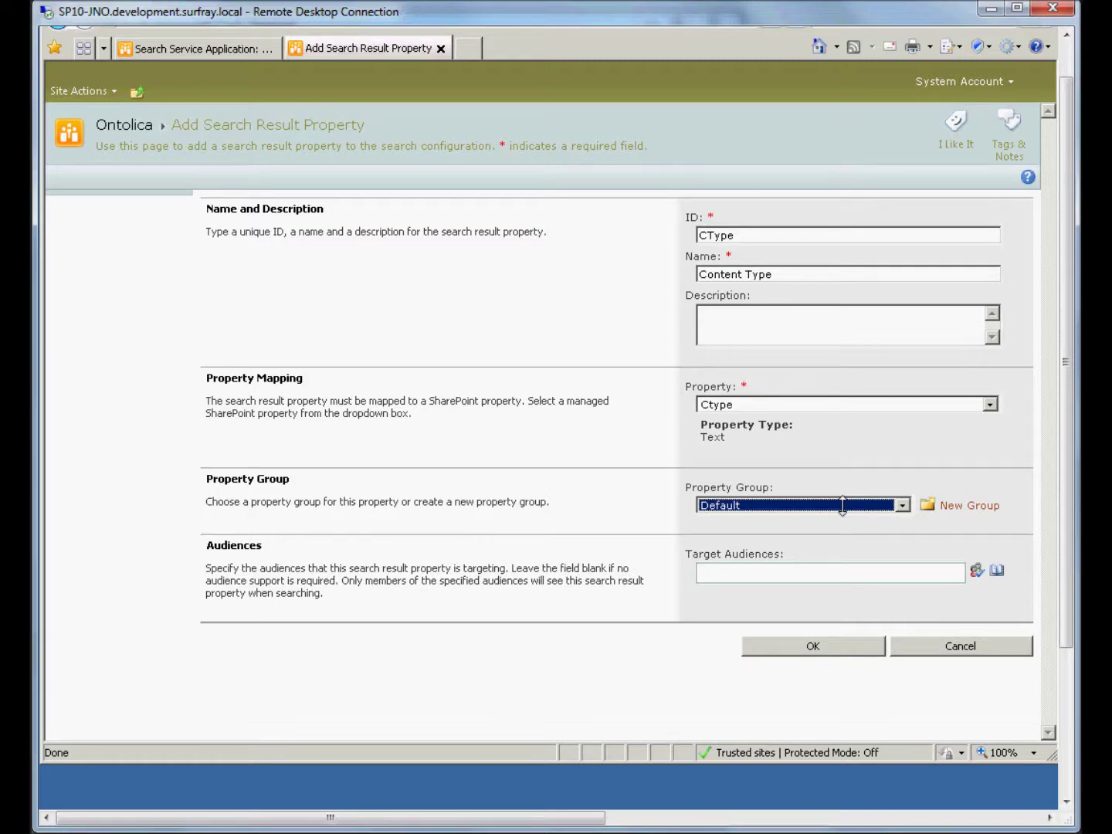
Remove the HR target audience and save the new property.
click(744, 573)
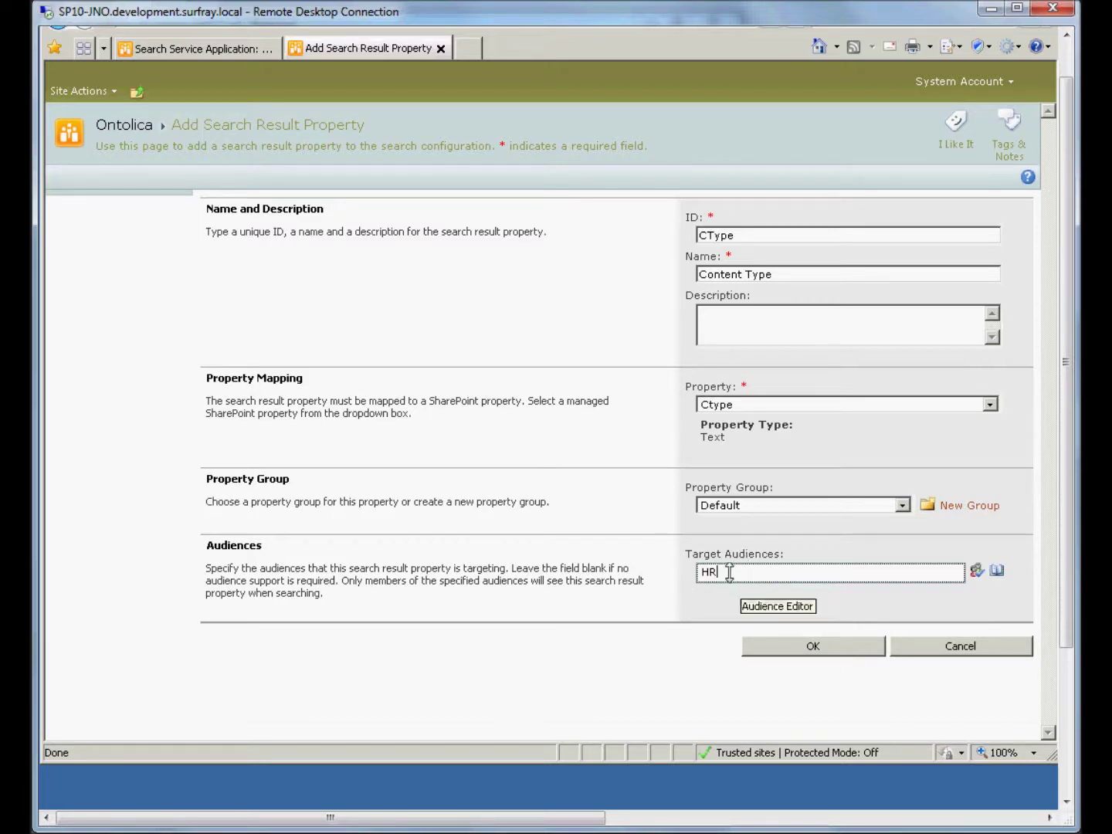
drag(728, 572, 685, 568)
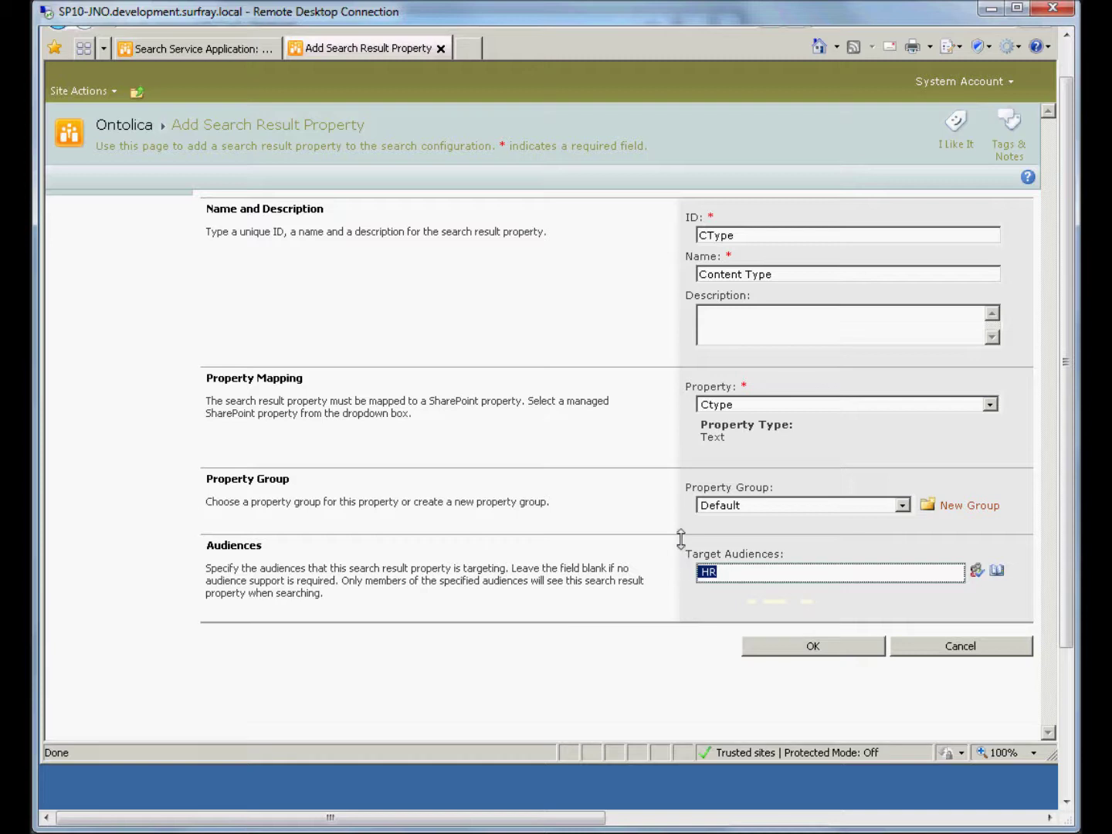
key(Delete)
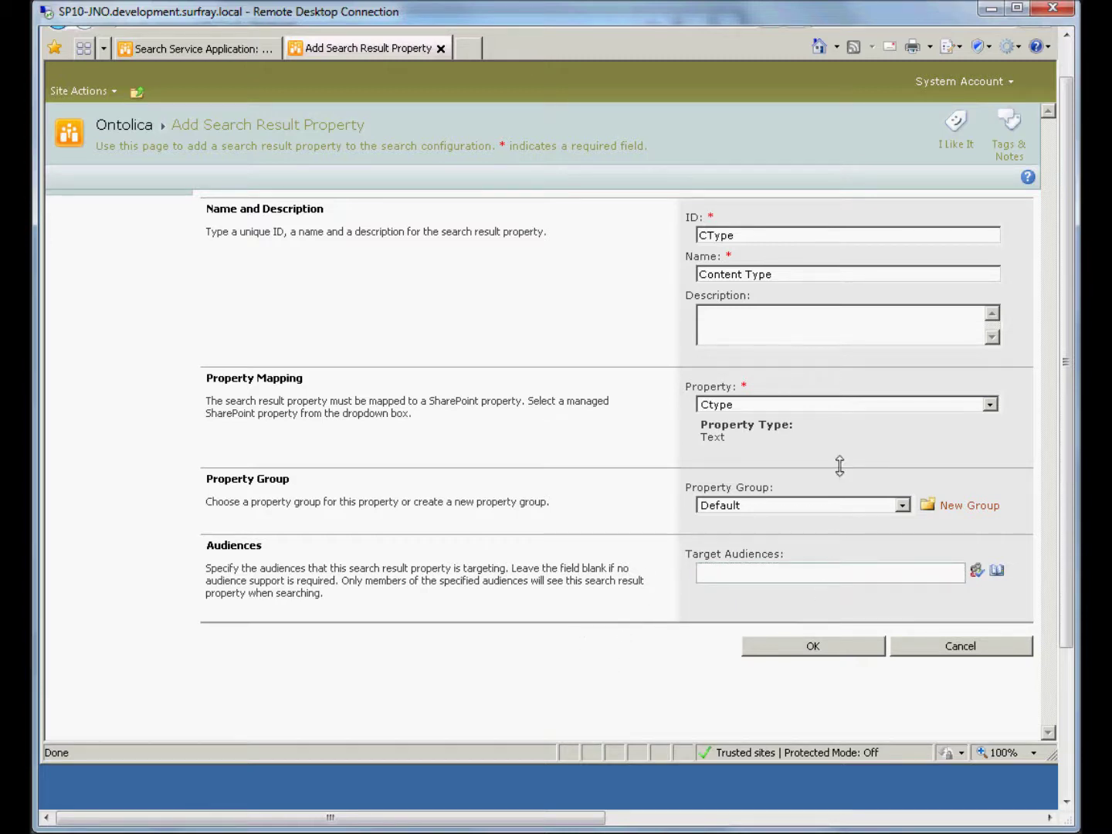
click(810, 648)
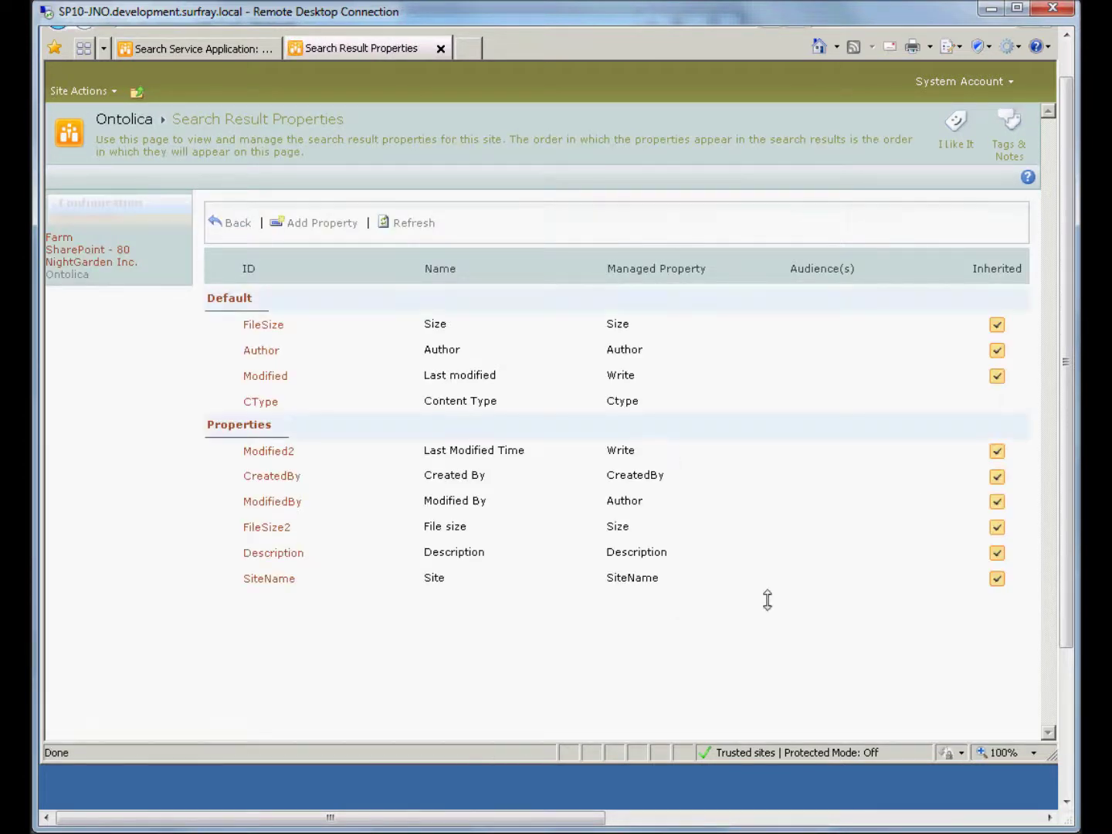
click(237, 218)
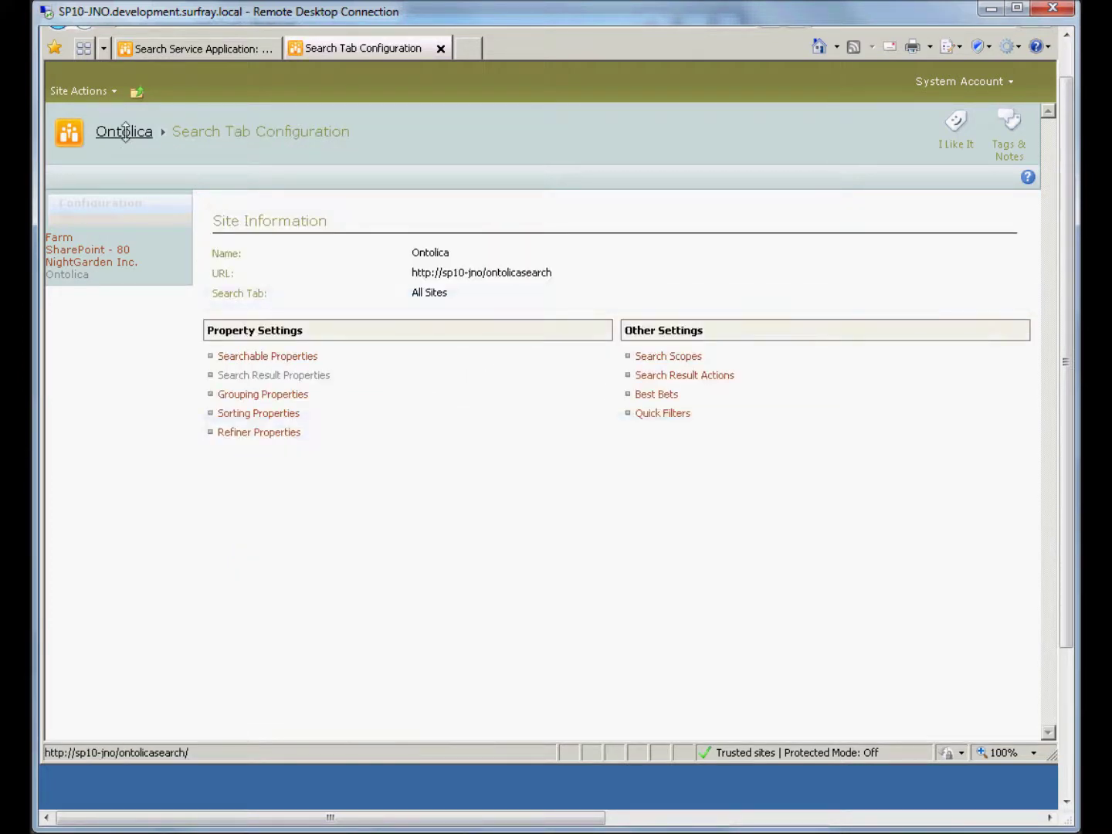
Search for 'iggle' again from the Ontolica search center.
click(123, 128)
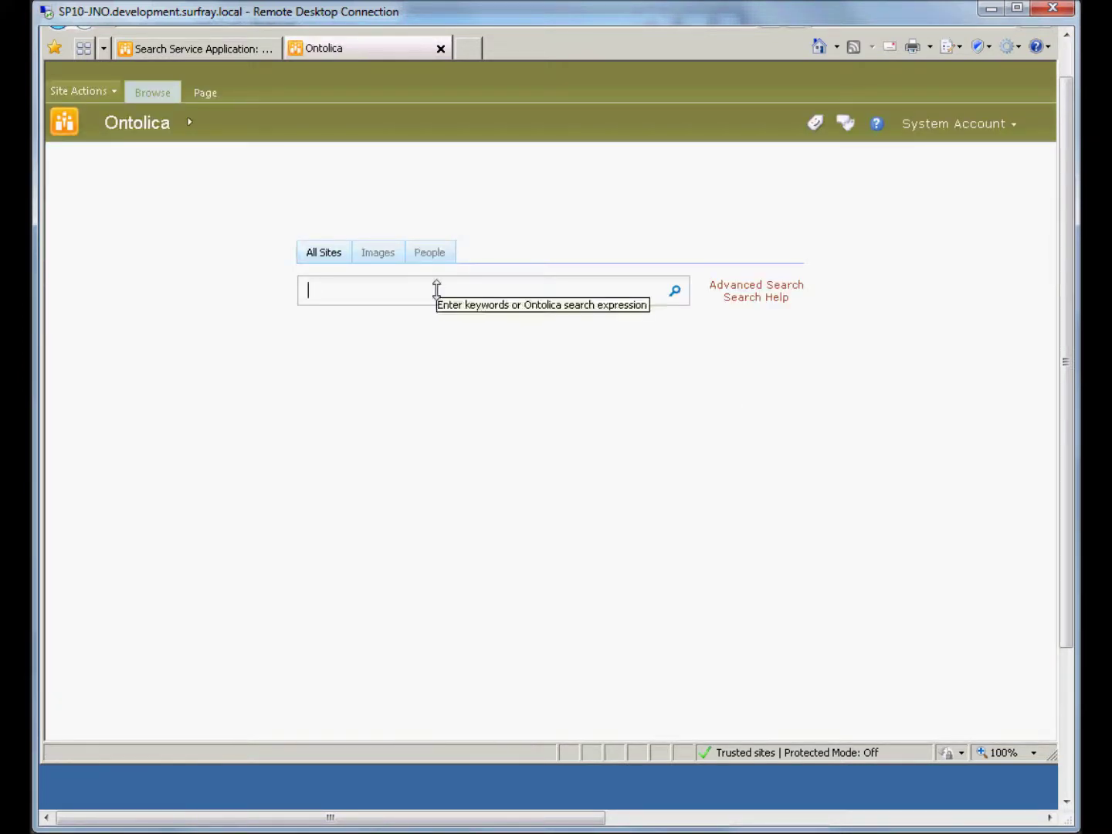
text(iggle)
key(Return)
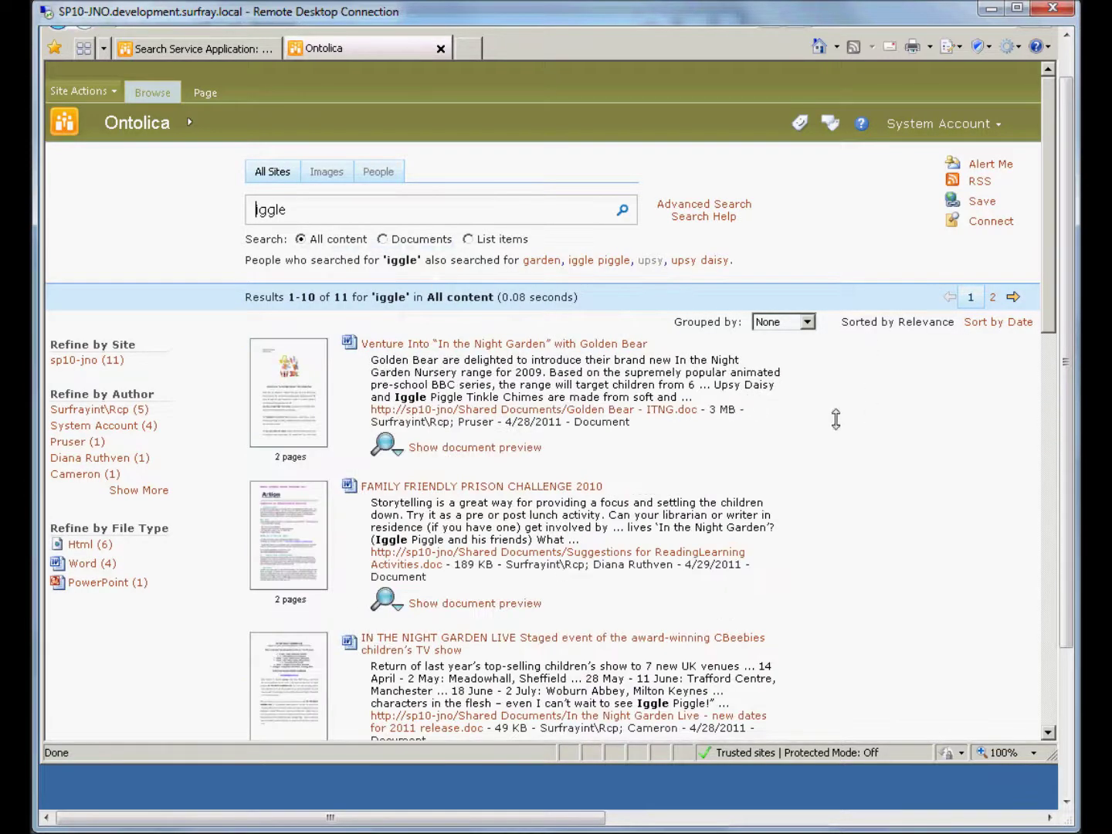
Check that the first result's details line still ends with content type Document.
double_click(595, 421)
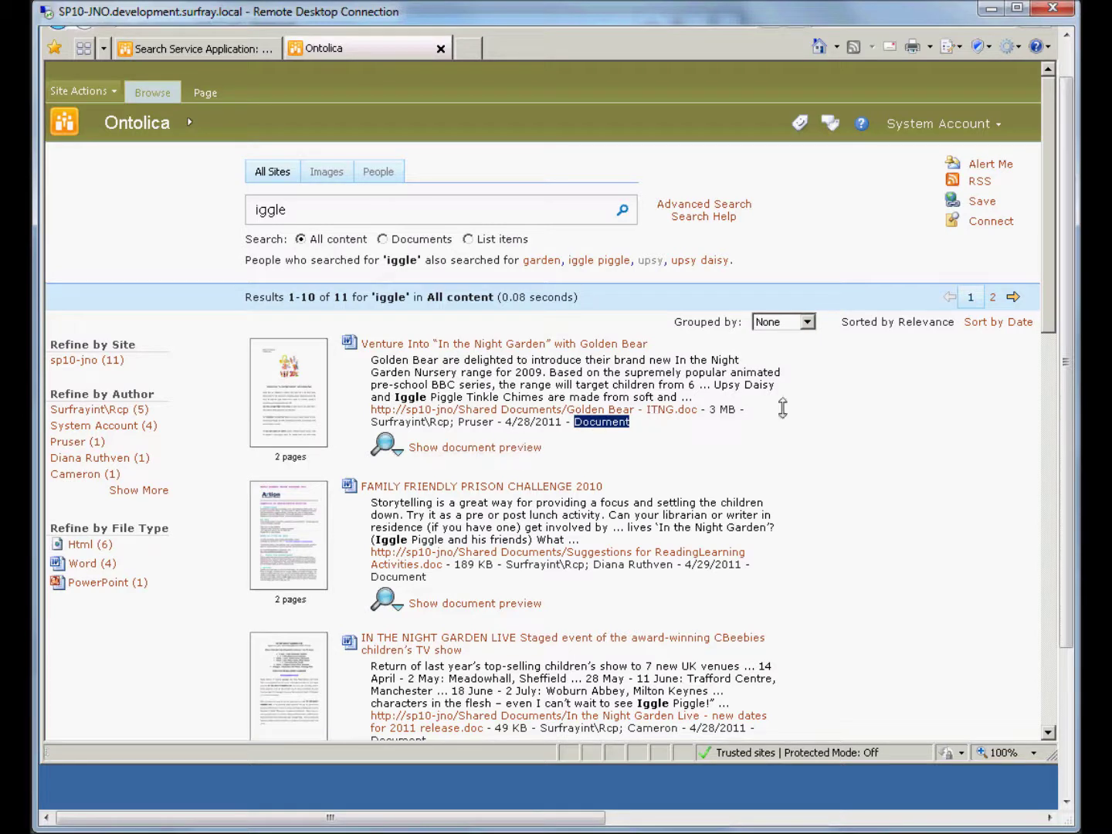
drag(705, 410, 669, 425)
click(184, 469)
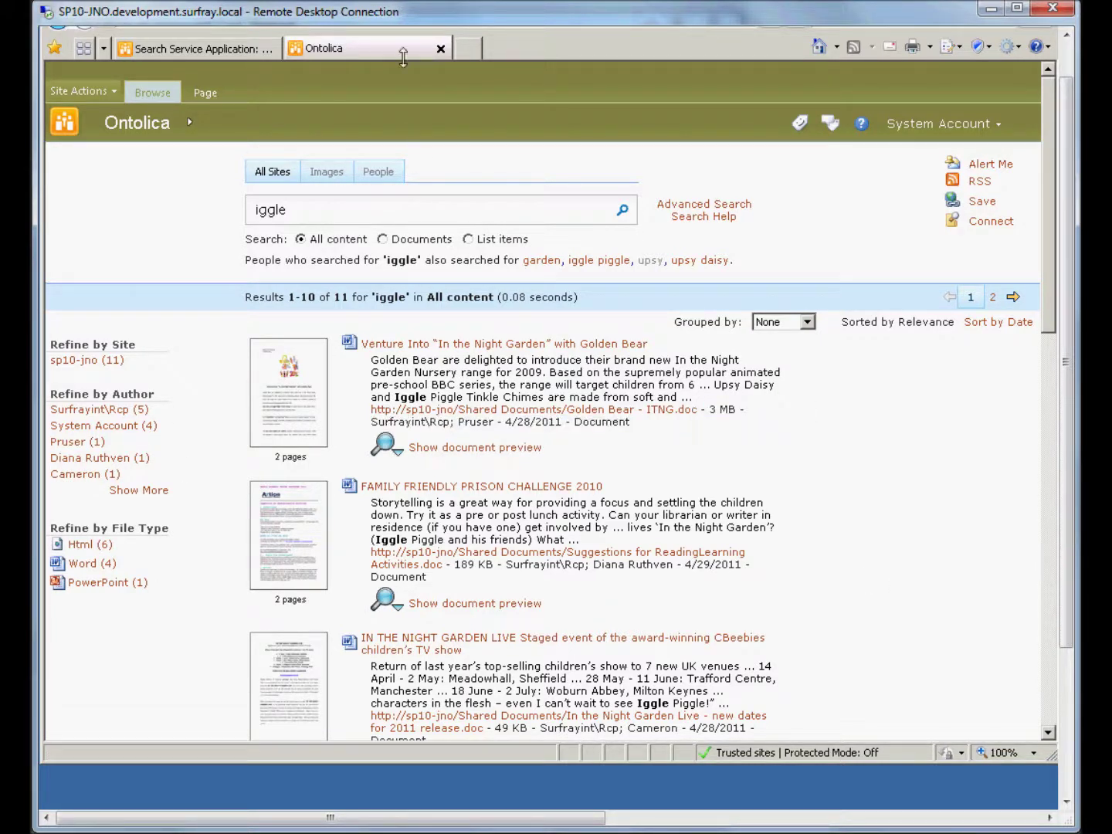
drag(1071, 332, 1068, 320)
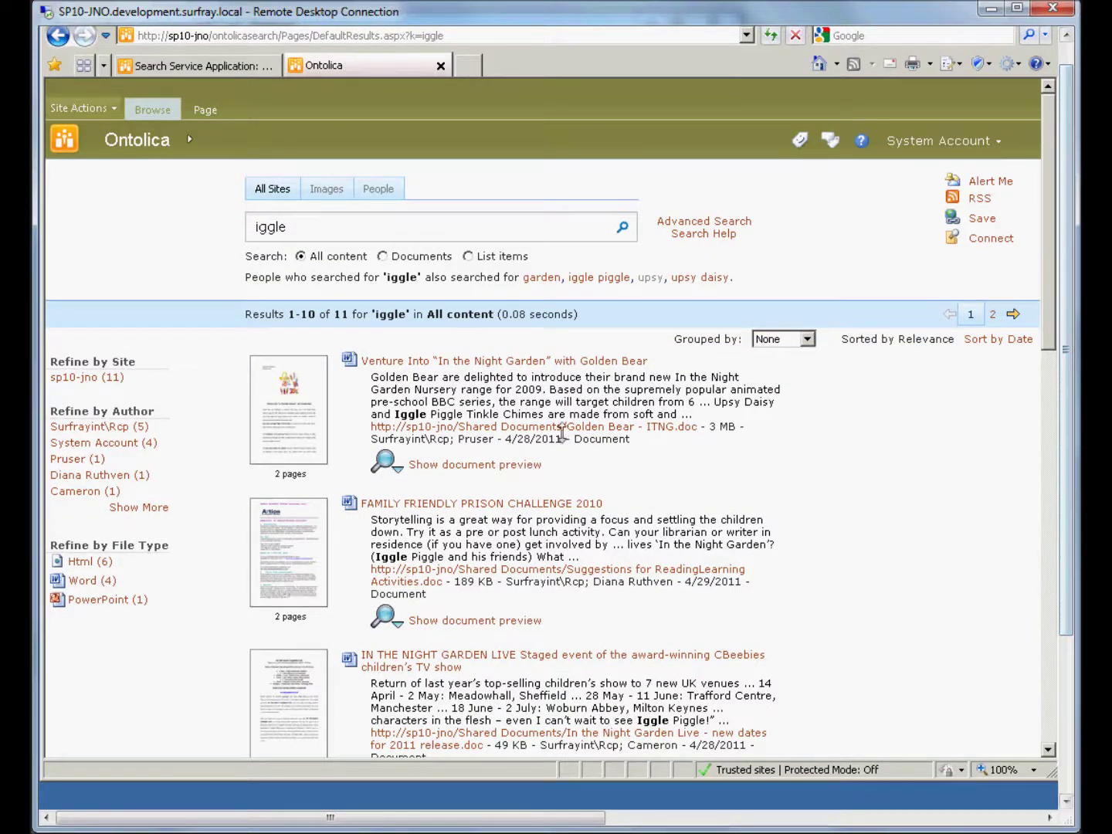
drag(544, 469, 340, 357)
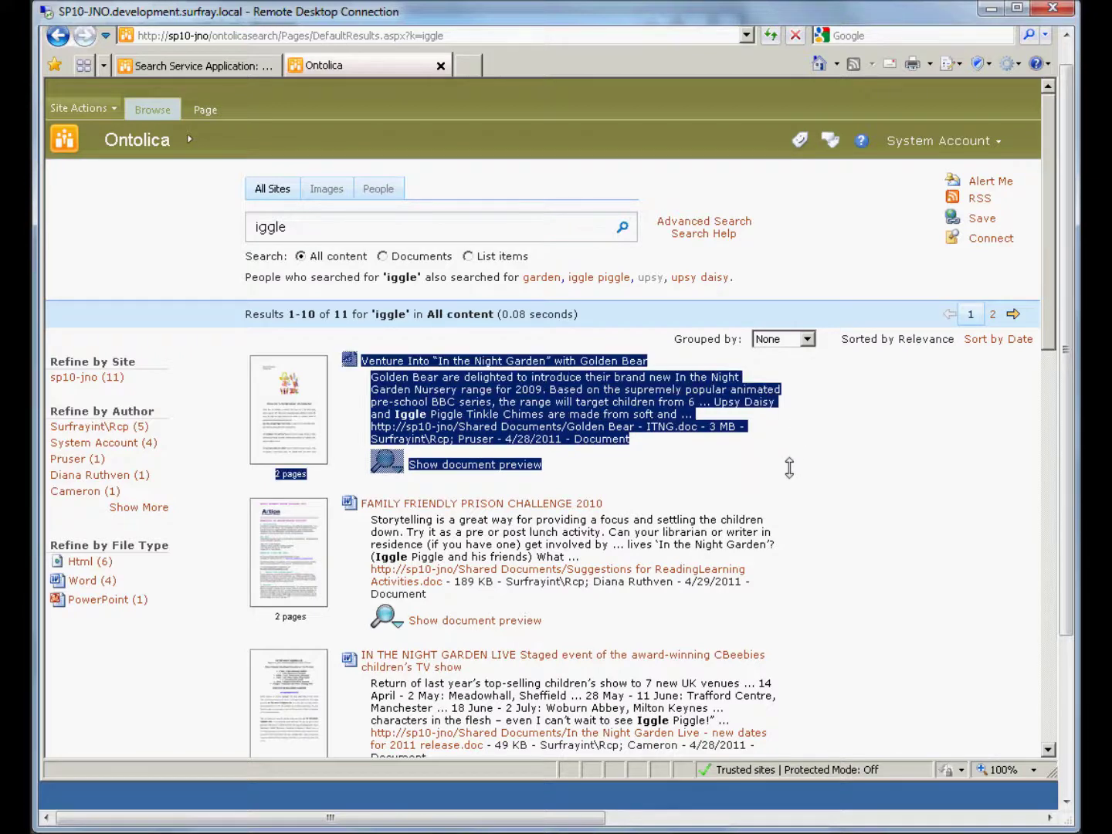
click(792, 465)
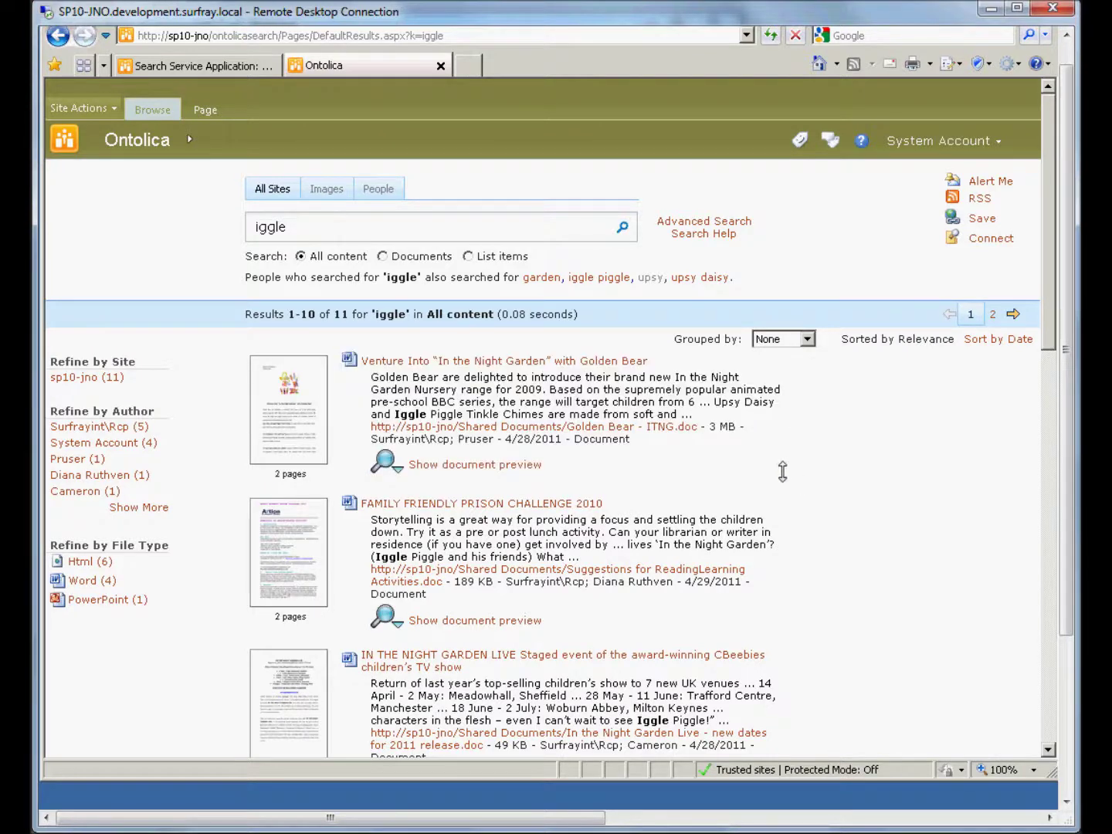